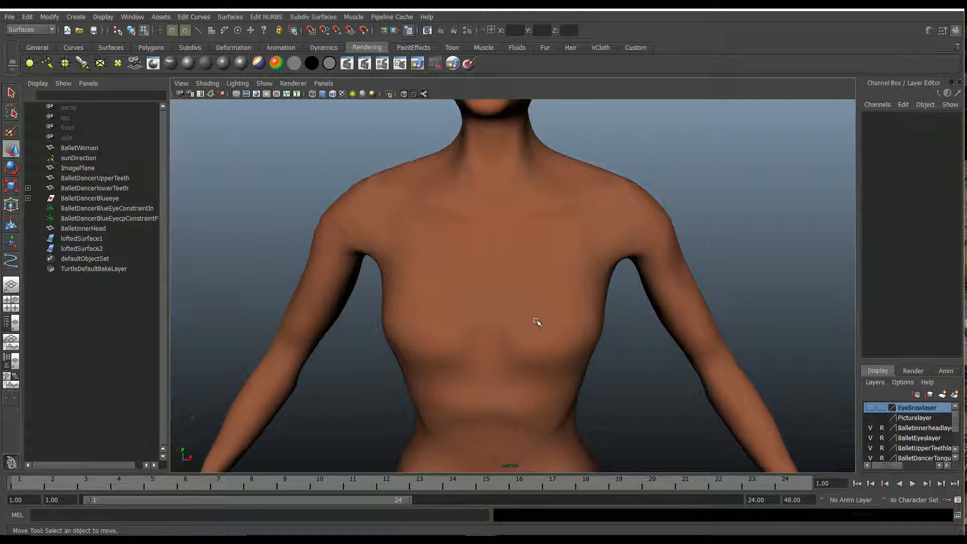
# Draw an arched CV curve in the full-screen top view for the eyebrow's upper edge, ending just short of the central vertical axis
pyautogui.click(14, 300)
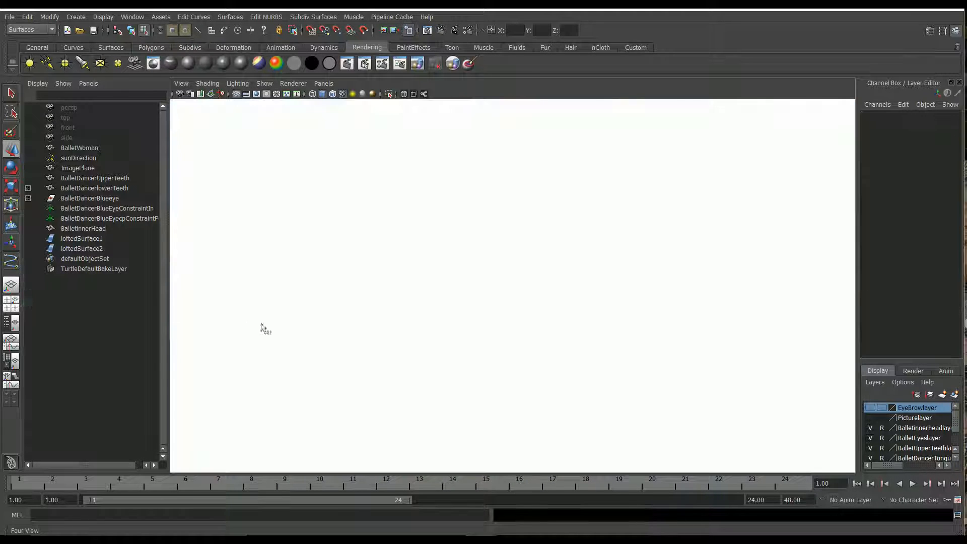
pyautogui.press('space')
pyautogui.scroll(-5, 350, 268)
pyautogui.keyDown('alt'); pyautogui.moveTo(404, 258); pyautogui.dragTo(380, 251, button='middle'); pyautogui.keyUp('alt')
pyautogui.keyDown('alt'); pyautogui.moveTo(379, 250); pyautogui.dragTo(694, 293, button='right'); pyautogui.keyUp('alt')
pyautogui.keyDown('alt'); pyautogui.moveTo(482, 248); pyautogui.dragTo(550, 259, button='middle'); pyautogui.keyUp('alt')
pyautogui.keyDown('alt'); pyautogui.moveTo(564, 258); pyautogui.dragTo(745, 282, button='right'); pyautogui.keyUp('alt')
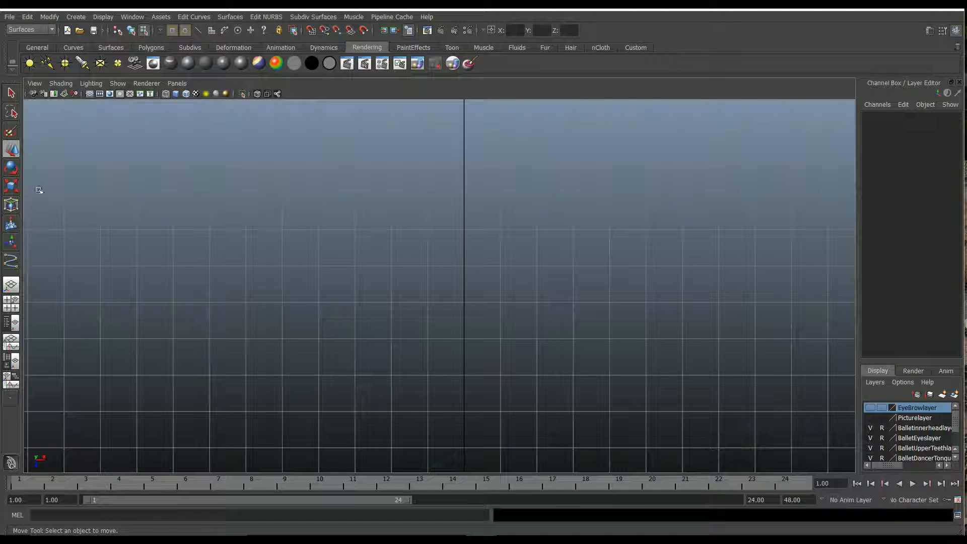
pyautogui.click(77, 17)
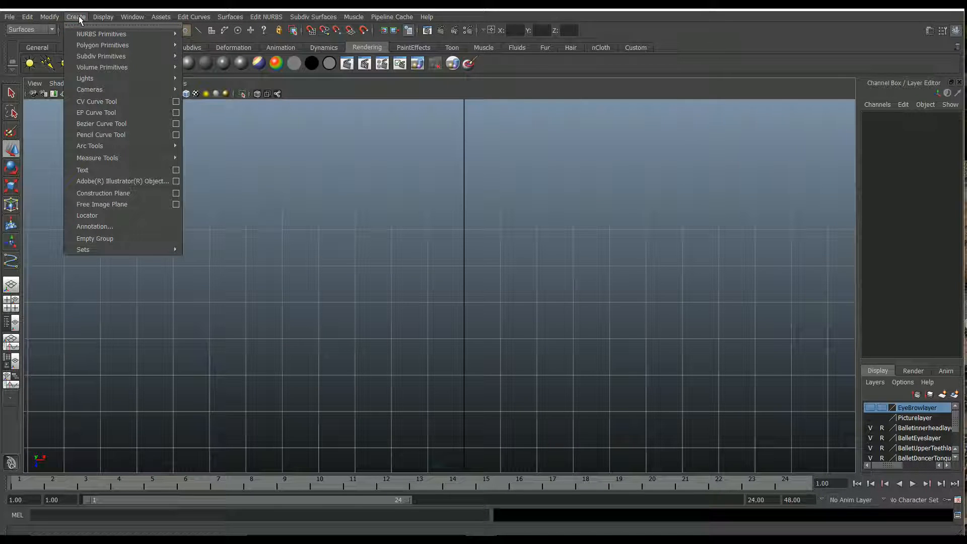
pyautogui.click(120, 103)
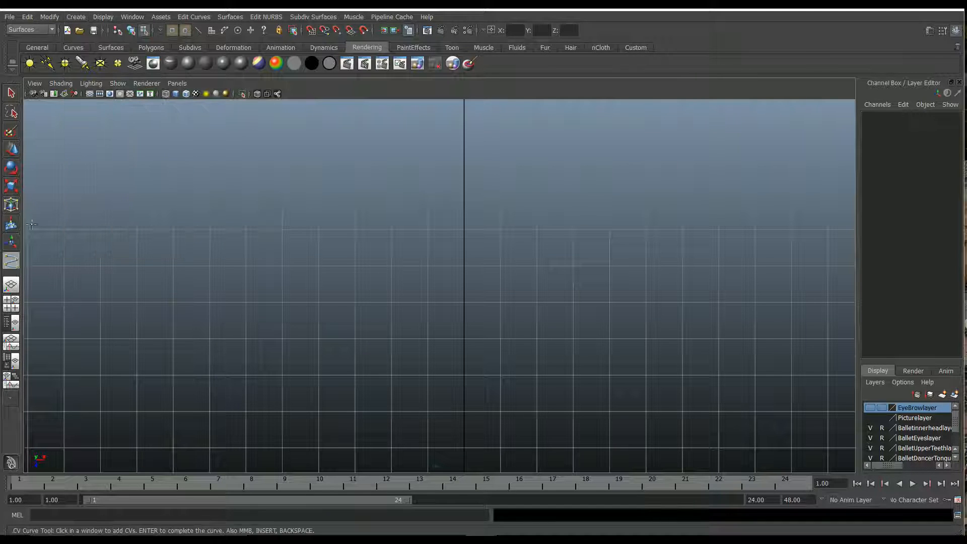
pyautogui.click(264, 299)
pyautogui.click(278, 291)
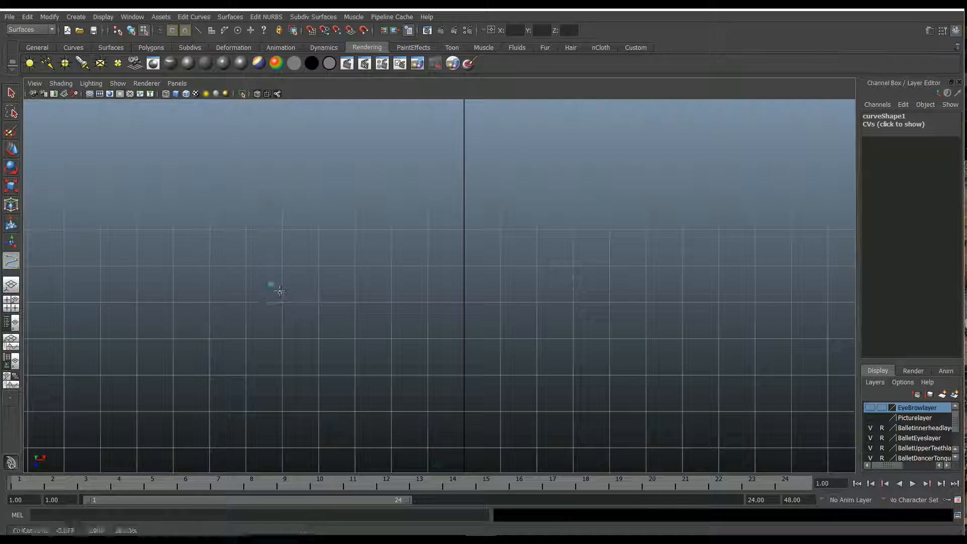
pyautogui.click(318, 272)
pyautogui.click(331, 268)
pyautogui.click(350, 263)
pyautogui.click(363, 261)
pyautogui.click(378, 261)
pyautogui.click(396, 260)
pyautogui.click(405, 260)
pyautogui.click(421, 263)
pyautogui.click(454, 269)
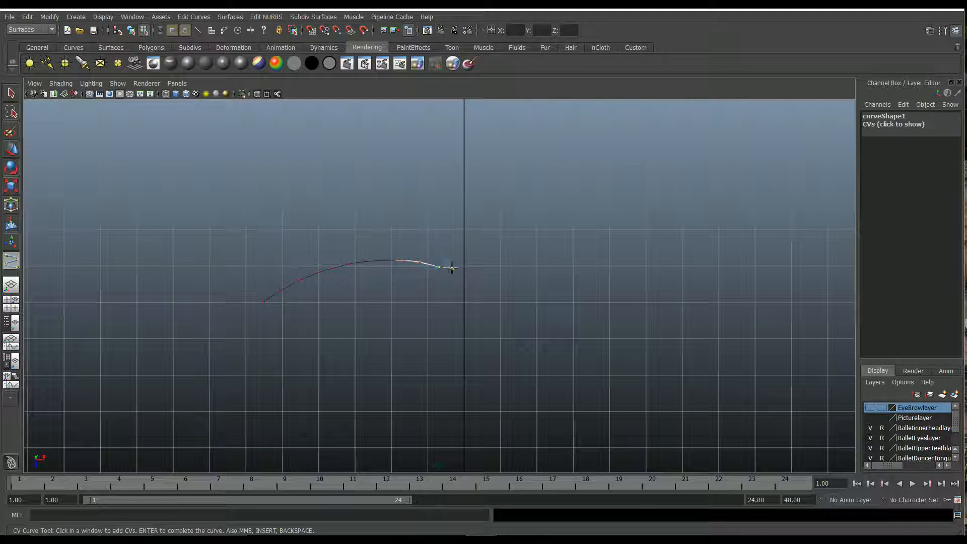
pyautogui.click(463, 273)
pyautogui.press('w')
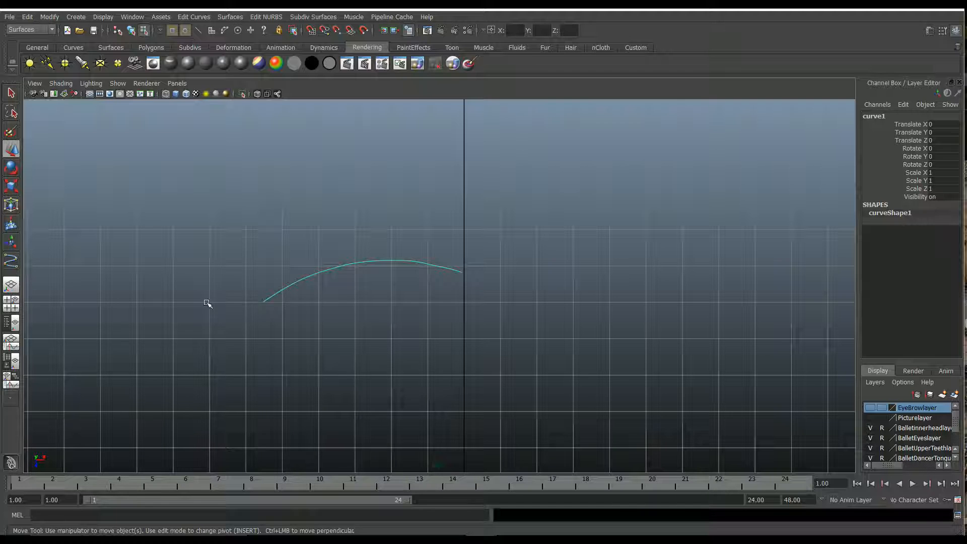
# Draw a second, flatter CV curve just below the first for the eyebrow's lower edge, with its ends near those of the first
pyautogui.press('y')
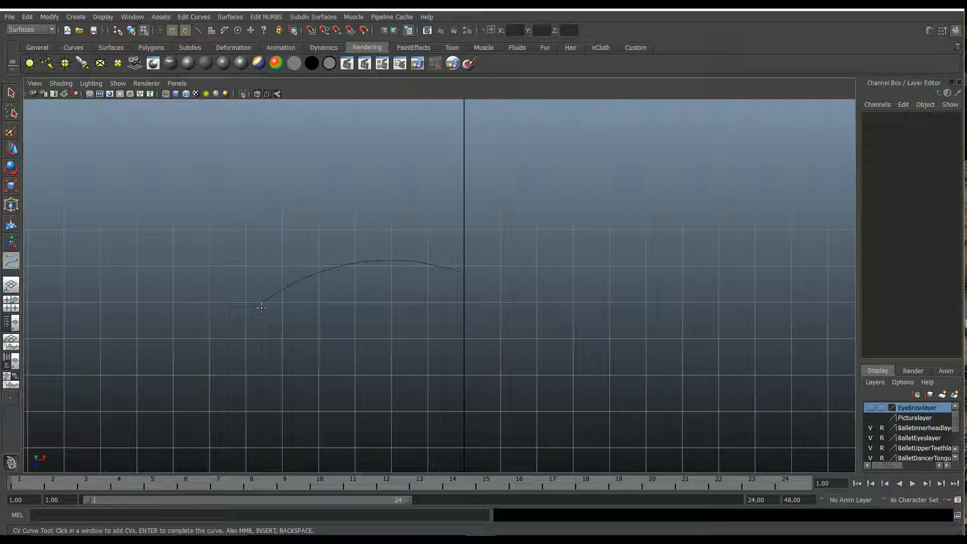
pyautogui.click(261, 308)
pyautogui.click(281, 304)
pyautogui.click(304, 297)
pyautogui.click(351, 292)
pyautogui.click(411, 284)
pyautogui.click(455, 292)
pyautogui.hotkey('ctrl', 'z')
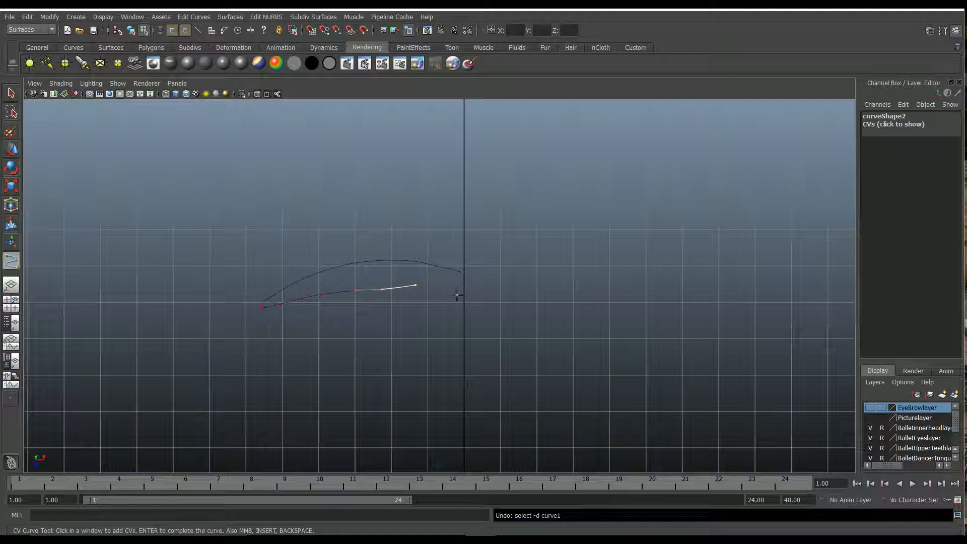
pyautogui.click(456, 298)
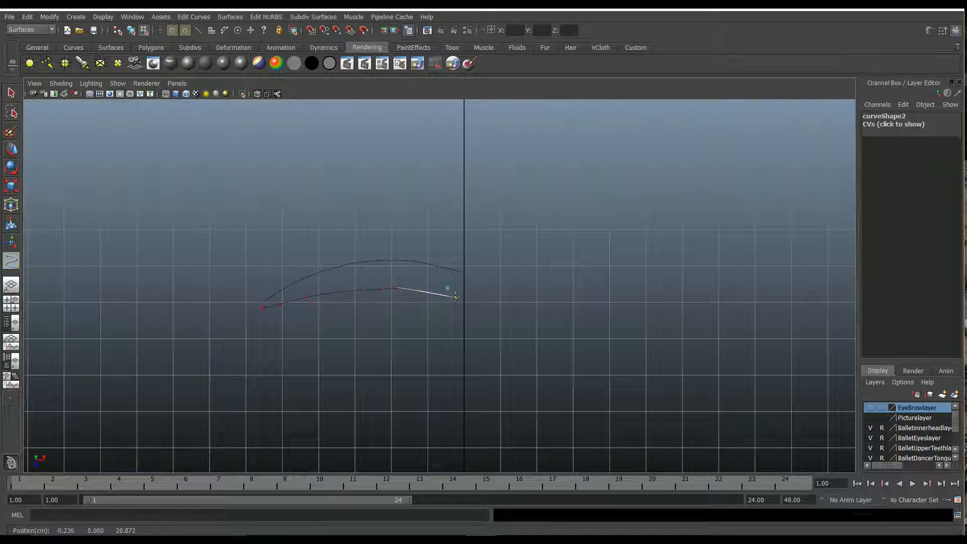
pyautogui.click(460, 297)
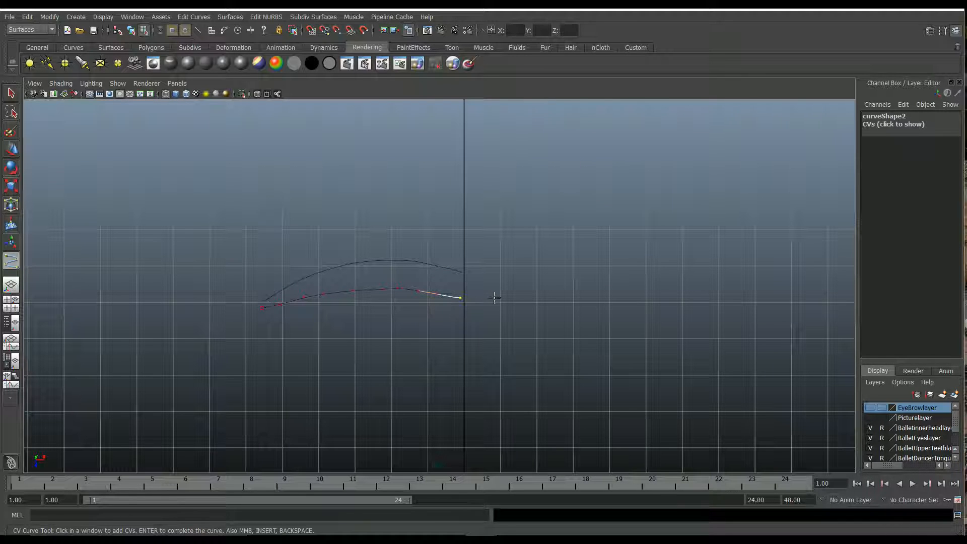
pyautogui.press('w')
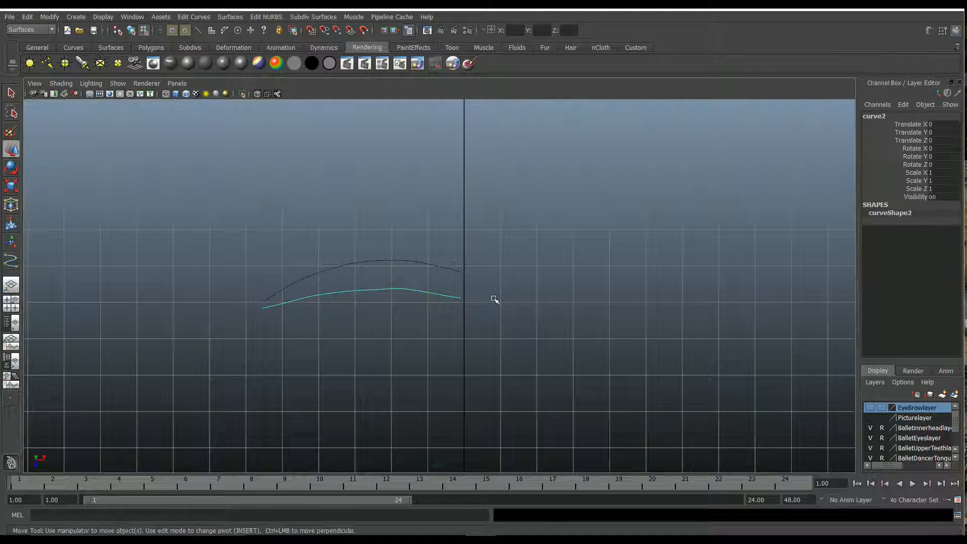
# Try to loft the two eyebrow curves in the perspective view while they are in component display
pyautogui.click(12, 286)
pyautogui.scroll(-6, 473, 357)
pyautogui.keyDown('alt'); pyautogui.moveTo(474, 362); pyautogui.dragTo(475, 174, button='middle'); pyautogui.keyUp('alt')
pyautogui.keyDown('alt'); pyautogui.moveTo(494, 292); pyautogui.dragTo(482, 355); pyautogui.keyUp('alt')
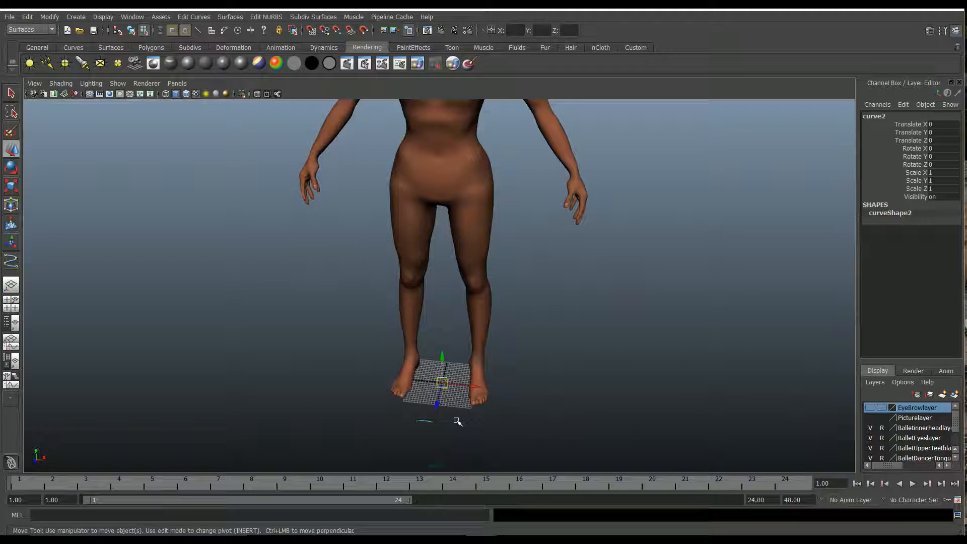
pyautogui.press('f')
pyautogui.keyDown('alt'); pyautogui.moveTo(520, 332); pyautogui.dragTo(482, 387, button='middle'); pyautogui.keyUp('alt')
pyautogui.scroll(-4, 481, 387)
pyautogui.keyDown('alt'); pyautogui.moveTo(482, 388); pyautogui.dragTo(492, 341); pyautogui.keyUp('alt')
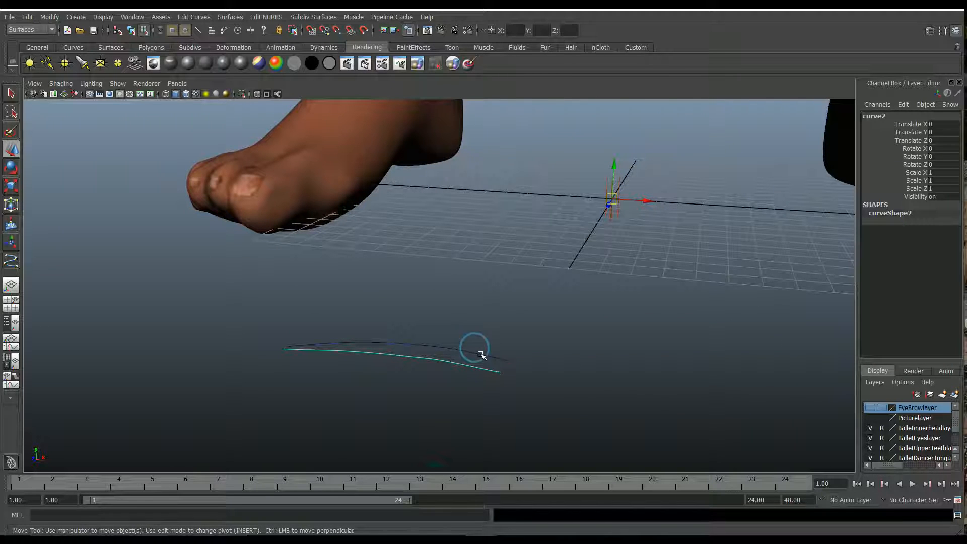
pyautogui.click(469, 367)
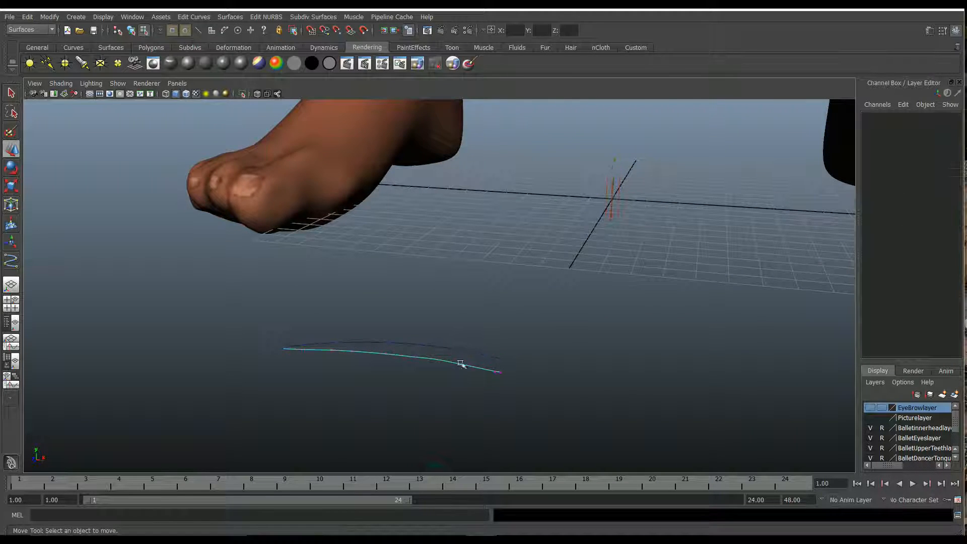
pyautogui.click(447, 342)
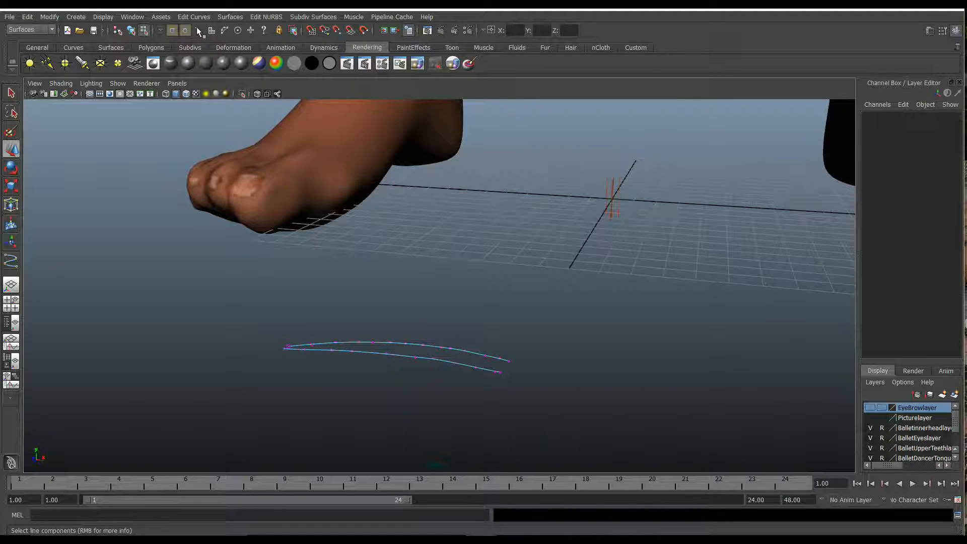
pyautogui.click(230, 16)
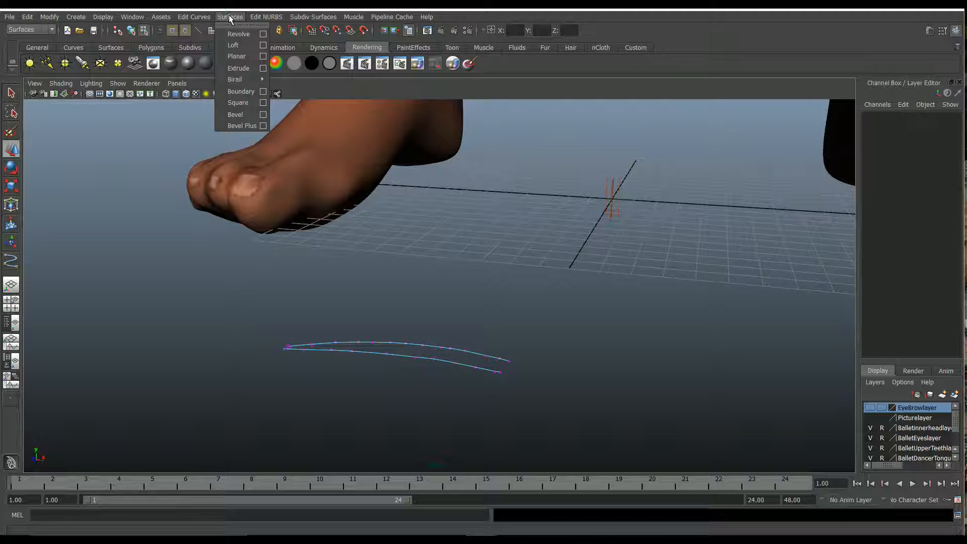
pyautogui.click(44, 30)
pyautogui.click(28, 31)
pyautogui.click(28, 31)
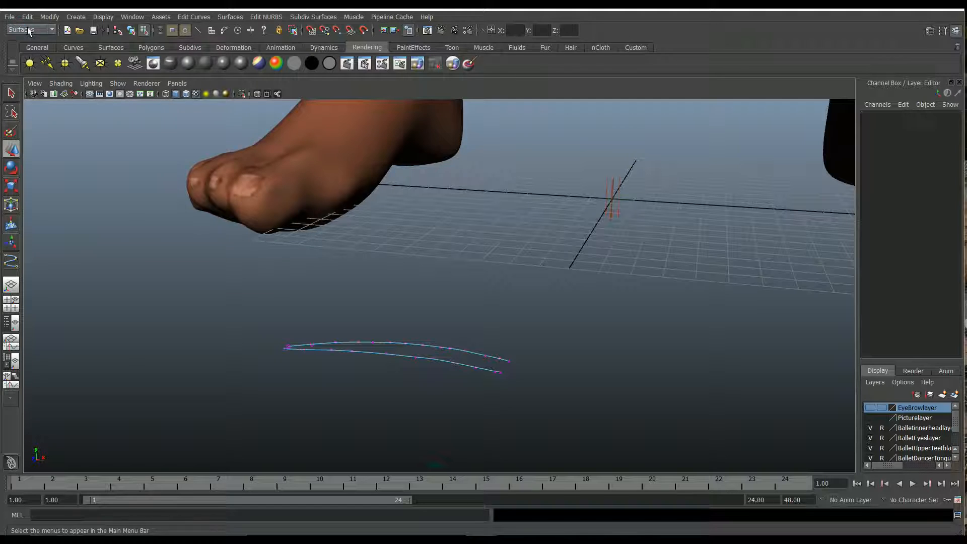
pyautogui.click(232, 18)
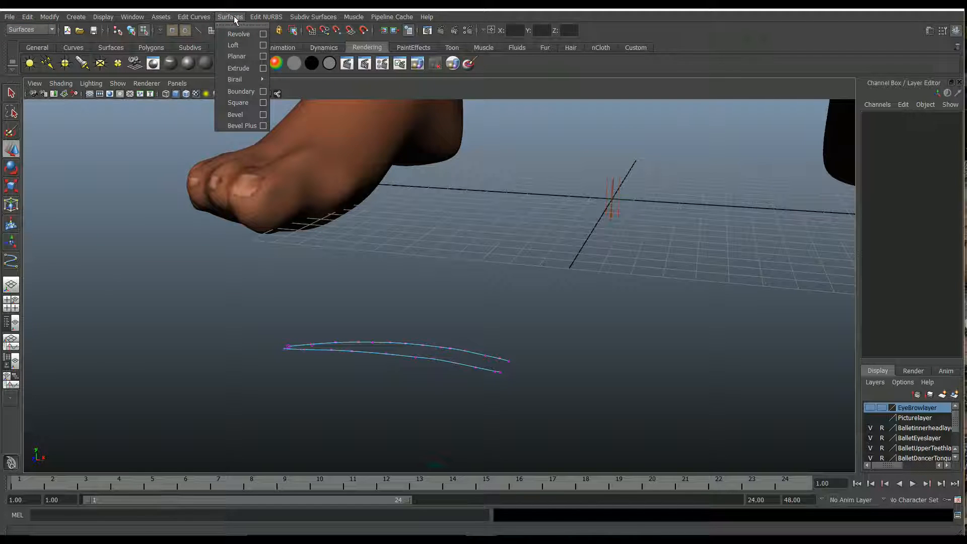
pyautogui.click(244, 46)
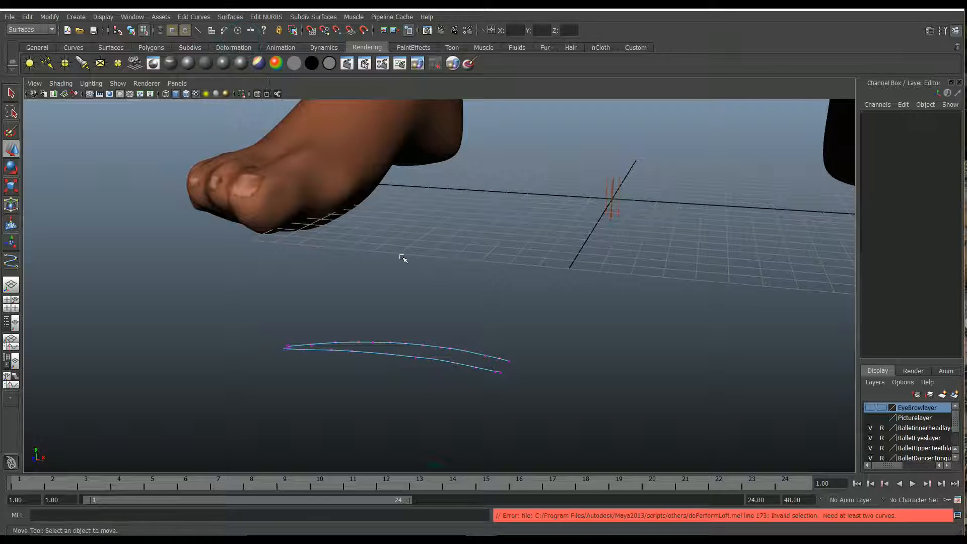
# Select curve1 and curve2 as whole objects and loft them into a uniform cubic NURBS surface with one section span, using reset options
pyautogui.click(432, 391)
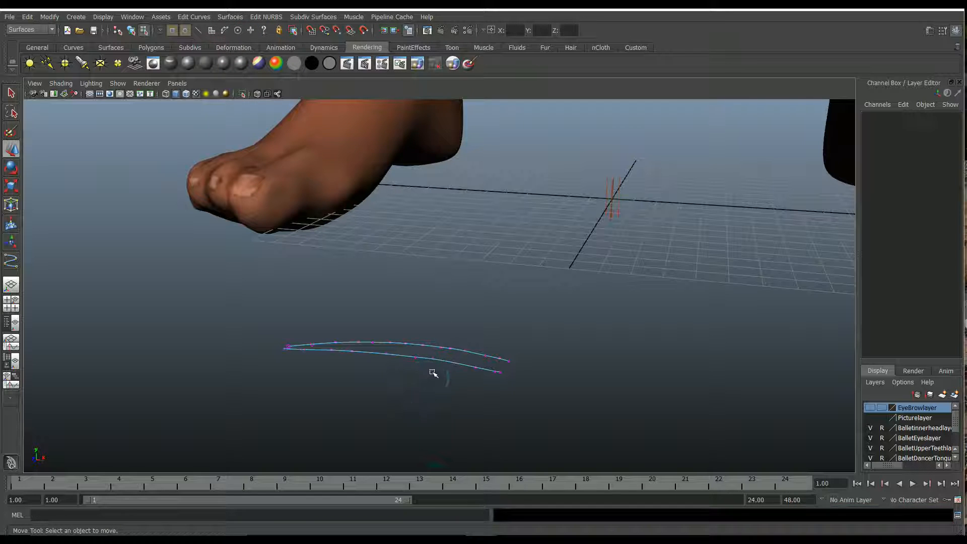
pyautogui.moveTo(522, 335); pyautogui.dragTo(522, 312, button='right')
pyautogui.click(11, 322)
pyautogui.click(63, 169)
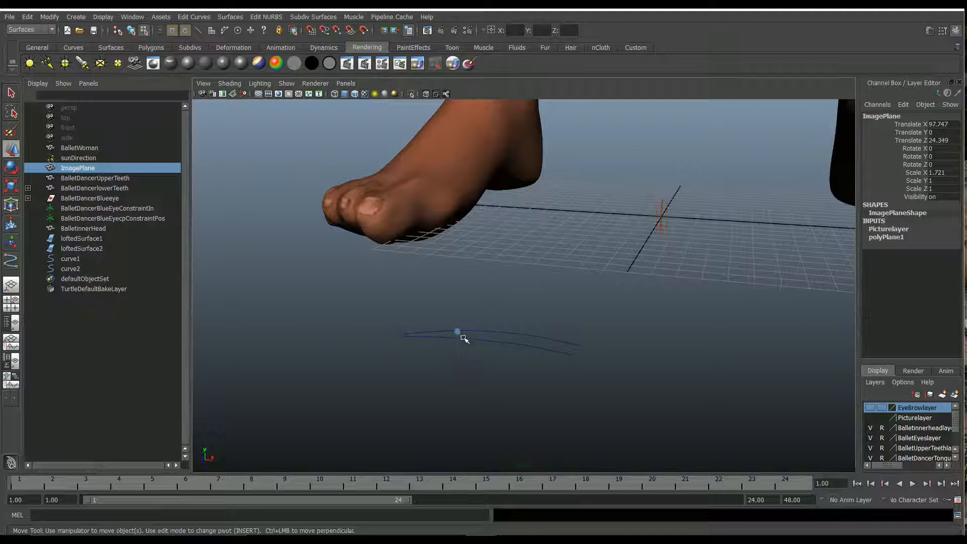
pyautogui.moveTo(503, 328); pyautogui.dragTo(539, 329, button='right')
pyautogui.click(513, 335)
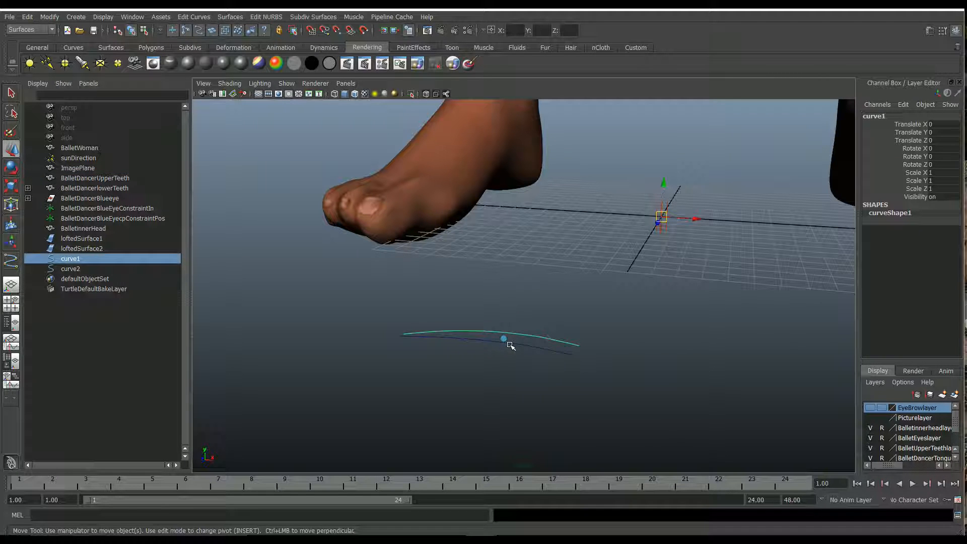
pyautogui.keyDown('shift'); pyautogui.click(511, 345); pyautogui.keyUp('shift')
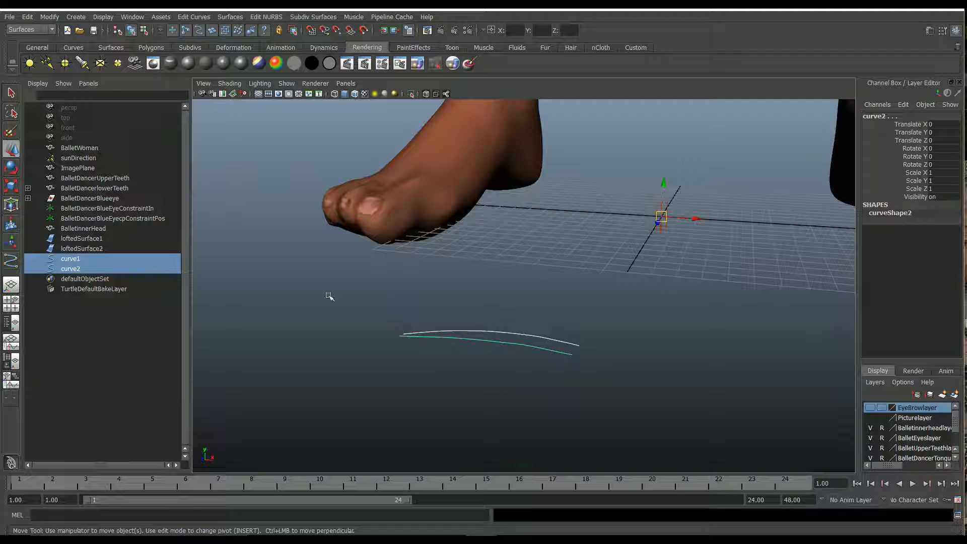
pyautogui.click(230, 17)
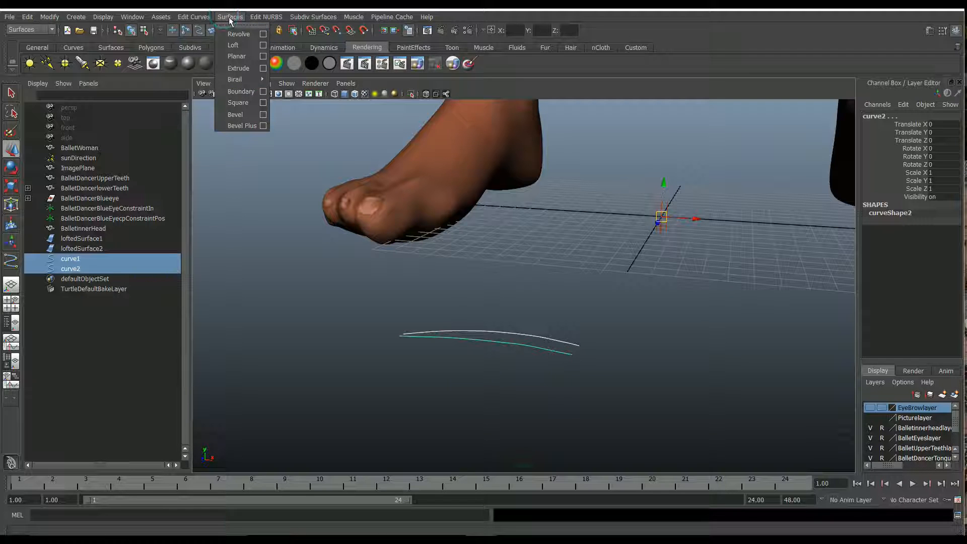
pyautogui.click(263, 45)
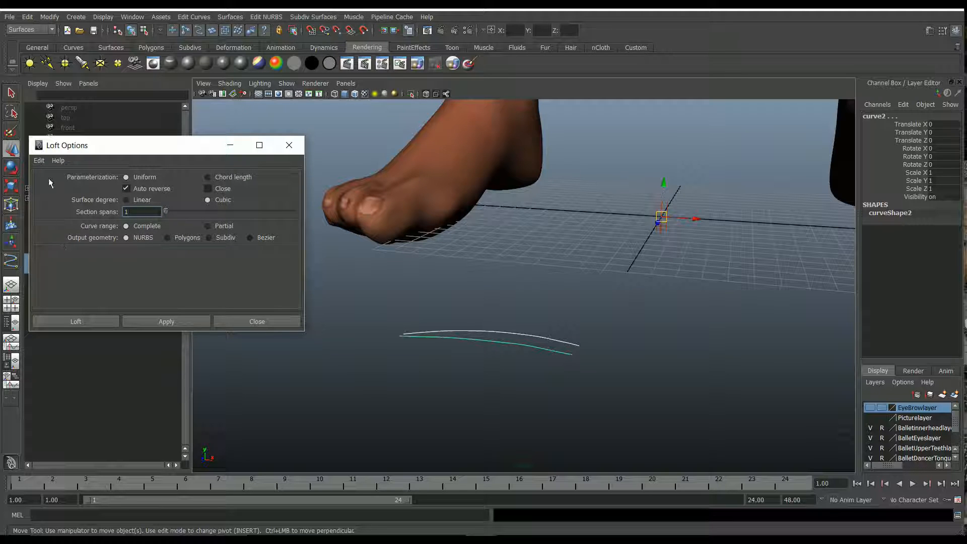
pyautogui.click(41, 159)
pyautogui.click(50, 180)
pyautogui.click(76, 322)
pyautogui.keyDown('alt'); pyautogui.moveTo(516, 373); pyautogui.dragTo(633, 309); pyautogui.keyUp('alt')
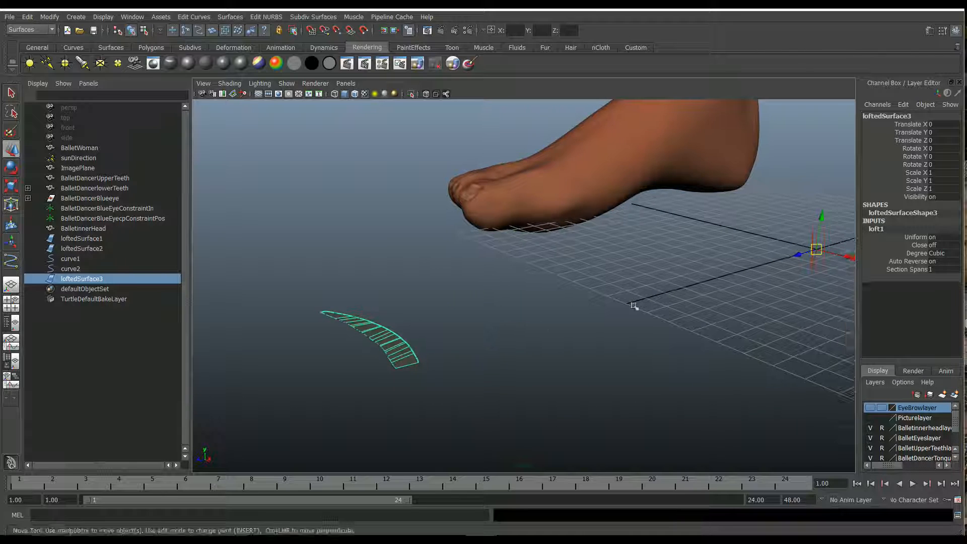
# Delete the two source curves, curve1 and curve2, keeping the lofted surface
pyautogui.click(135, 279)
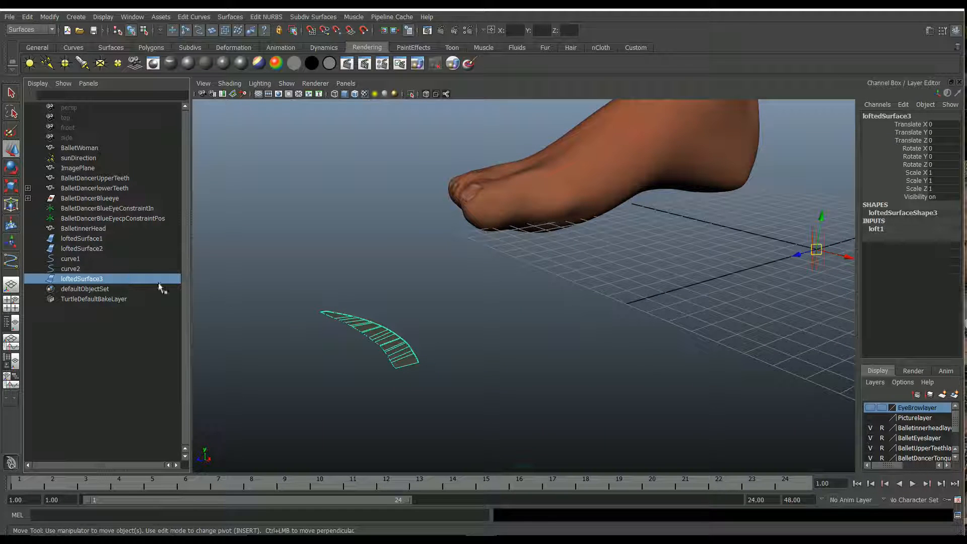
pyautogui.click(135, 267)
pyautogui.keyDown('ctrl'); pyautogui.click(136, 257); pyautogui.keyUp('ctrl')
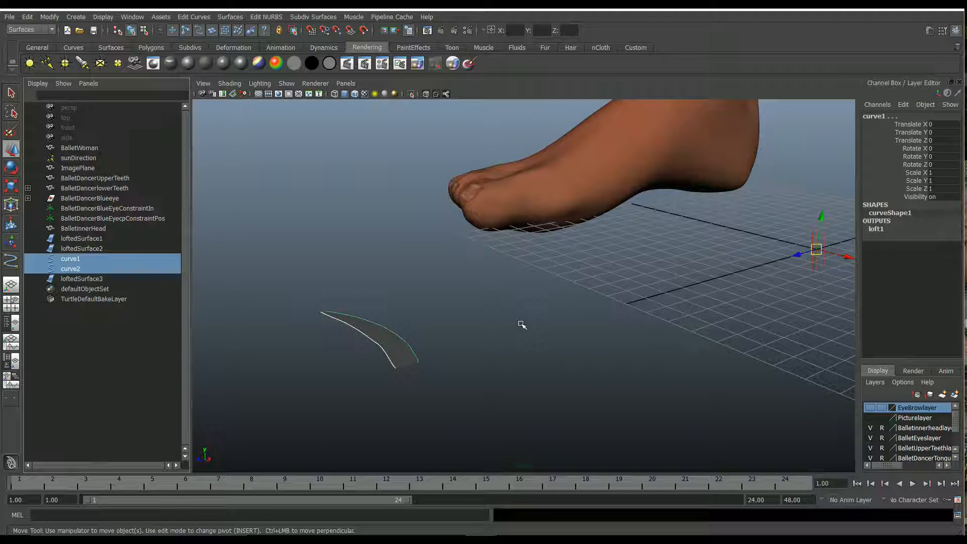
pyautogui.press('Delete')
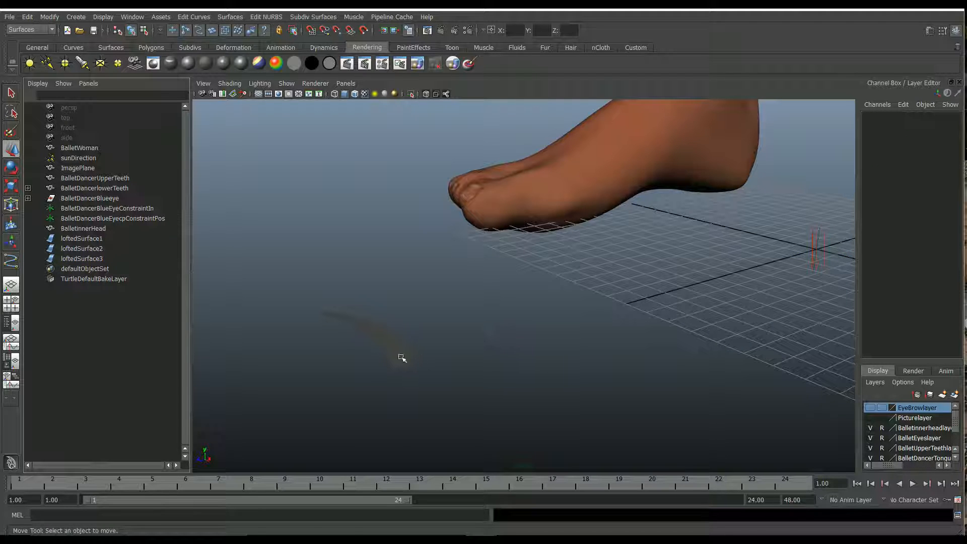
# Center the pivot of the new lofted eyebrow surface
pyautogui.click(403, 356)
pyautogui.click(49, 16)
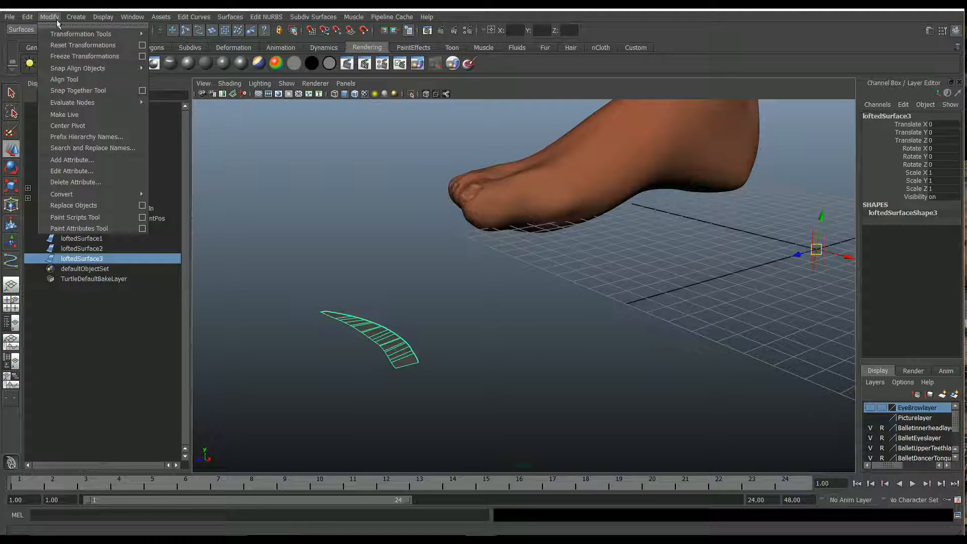
pyautogui.click(68, 125)
# Move the lofted surface up and back to the woman's face, at about Translate Y 147.4 and Translate Z -8.9
pyautogui.keyDown('alt'); pyautogui.moveTo(423, 274); pyautogui.dragTo(520, 154); pyautogui.keyUp('alt')
pyautogui.scroll(-3, 531, 230)
pyautogui.keyDown('alt'); pyautogui.moveTo(531, 176); pyautogui.dragTo(496, 319, button='middle'); pyautogui.keyUp('alt')
pyautogui.scroll(-5, 497, 319)
pyautogui.moveTo(519, 265); pyautogui.dragTo(519, 135)
pyautogui.keyDown('alt'); pyautogui.moveTo(518, 199); pyautogui.dragTo(475, 423, button='middle'); pyautogui.keyUp('alt')
pyautogui.moveTo(468, 340); pyautogui.dragTo(519, 217)
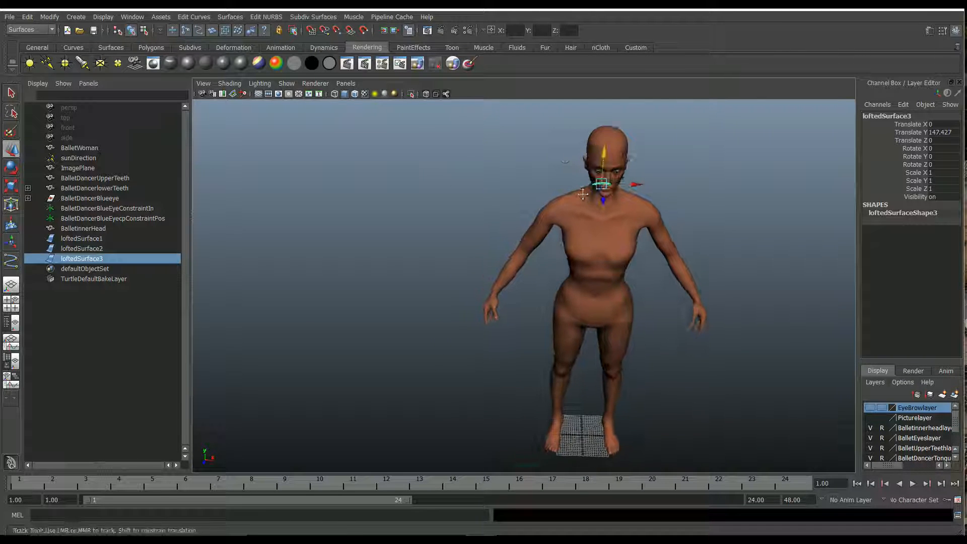
pyautogui.scroll(3, 519, 215)
pyautogui.keyDown('alt'); pyautogui.moveTo(410, 264); pyautogui.dragTo(276, 264, button='middle'); pyautogui.keyUp('alt')
pyautogui.keyDown('alt'); pyautogui.moveTo(276, 263); pyautogui.dragTo(473, 268); pyautogui.keyUp('alt')
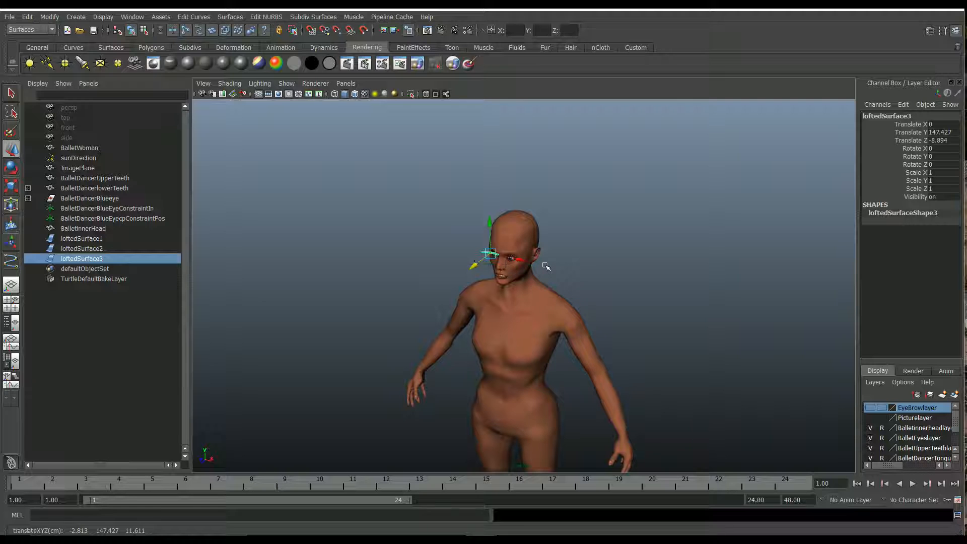
# Rotate the lofted surface upright over the eye, to about 67.8 degrees around X
pyautogui.press('f')
pyautogui.keyDown('alt'); pyautogui.moveTo(545, 267); pyautogui.dragTo(587, 288); pyautogui.keyUp('alt')
pyautogui.press('e')
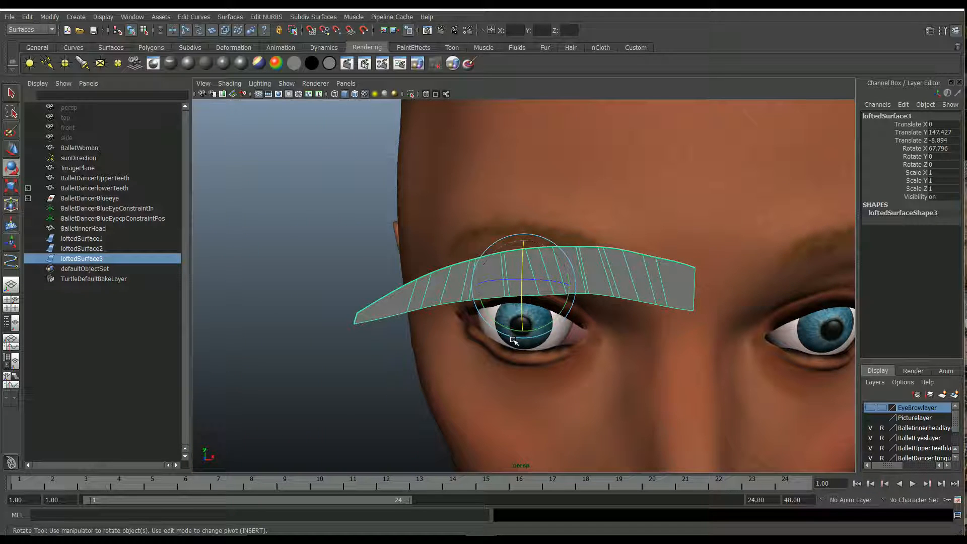
# Delete the new lofted surface and show the existing eyebrows on EyeBrowlayer
pyautogui.press('Delete')
pyautogui.click(877, 411)
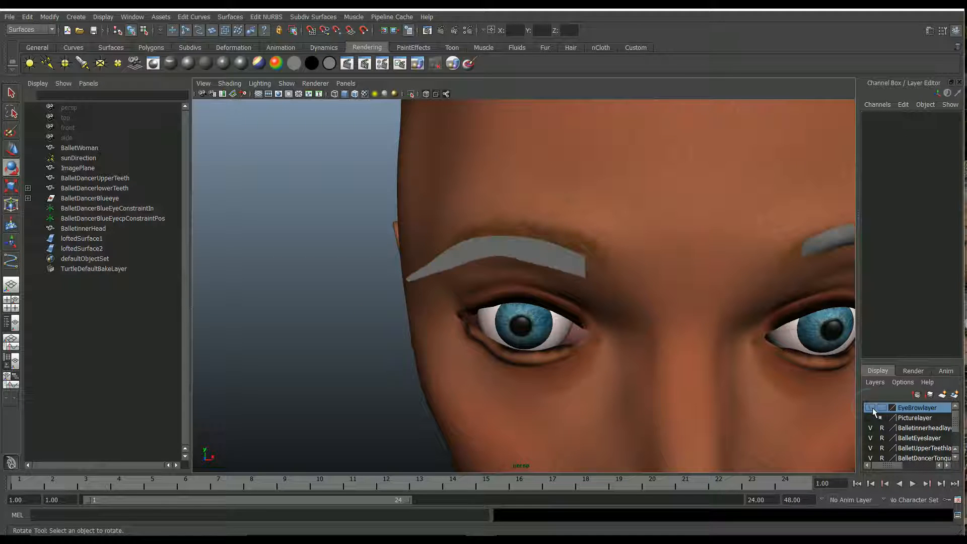
# Move the flat eyebrow surface loftedSurface2 over its eye, to about Translate X -0.46, Y 147.88 and Z -8.11
pyautogui.keyDown('alt'); pyautogui.moveTo(683, 328); pyautogui.dragTo(457, 307); pyautogui.keyUp('alt')
pyautogui.keyDown('alt'); pyautogui.moveTo(485, 274); pyautogui.dragTo(645, 275); pyautogui.keyUp('alt')
pyautogui.click(553, 273)
pyautogui.keyDown('alt'); pyautogui.moveTo(578, 267); pyautogui.dragTo(543, 280); pyautogui.keyUp('alt')
pyautogui.keyDown('alt'); pyautogui.moveTo(613, 298); pyautogui.dragTo(418, 312); pyautogui.keyUp('alt')
pyautogui.click(572, 282)
pyautogui.press('w')
pyautogui.keyDown('alt'); pyautogui.moveTo(492, 298); pyautogui.dragTo(509, 316); pyautogui.keyUp('alt')
pyautogui.click(509, 313)
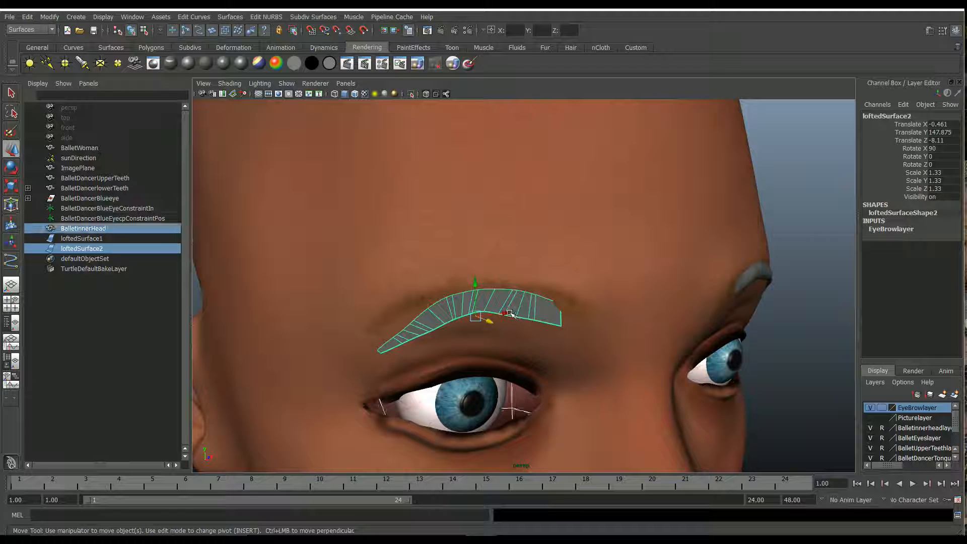
# Rotate the flat eyebrow to follow the brow, about 97.2 degrees in X and -26.8 in Y, and move it to about Translate Z -8.58
pyautogui.click(507, 295)
pyautogui.keyDown('alt'); pyautogui.moveTo(529, 289); pyautogui.dragTo(453, 283); pyautogui.keyUp('alt')
pyautogui.press('e')
pyautogui.press('w')
pyautogui.click(470, 254)
pyautogui.keyDown('alt'); pyautogui.moveTo(453, 283); pyautogui.dragTo(524, 285); pyautogui.keyUp('alt')
pyautogui.moveTo(515, 259); pyautogui.dragTo(357, 290)
pyautogui.press('w')
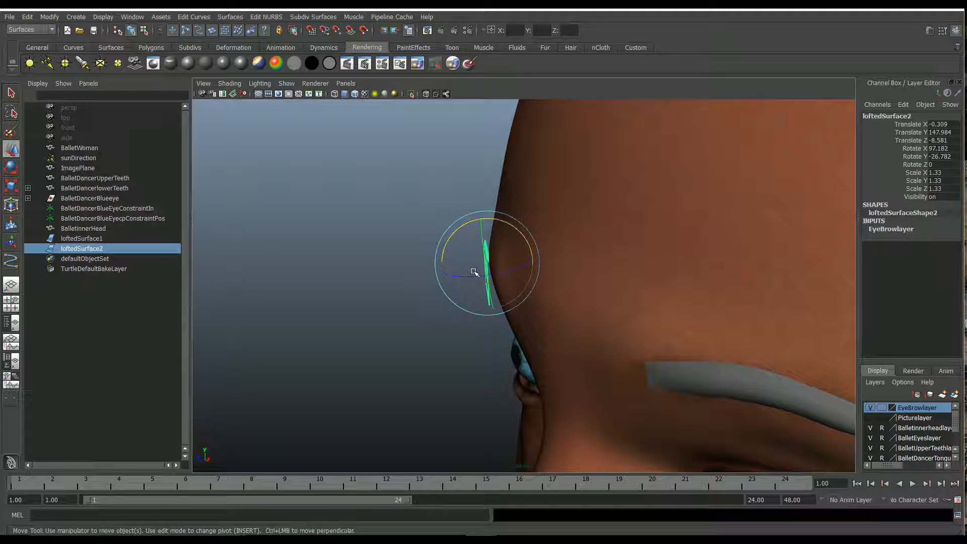
# Fit the flat eyebrow against the forehead at about Translate Z -8.61, with rotation about 99.4, -27.2 and 1.4 degrees
pyautogui.moveTo(456, 267); pyautogui.dragTo(456, 266, button='middle')
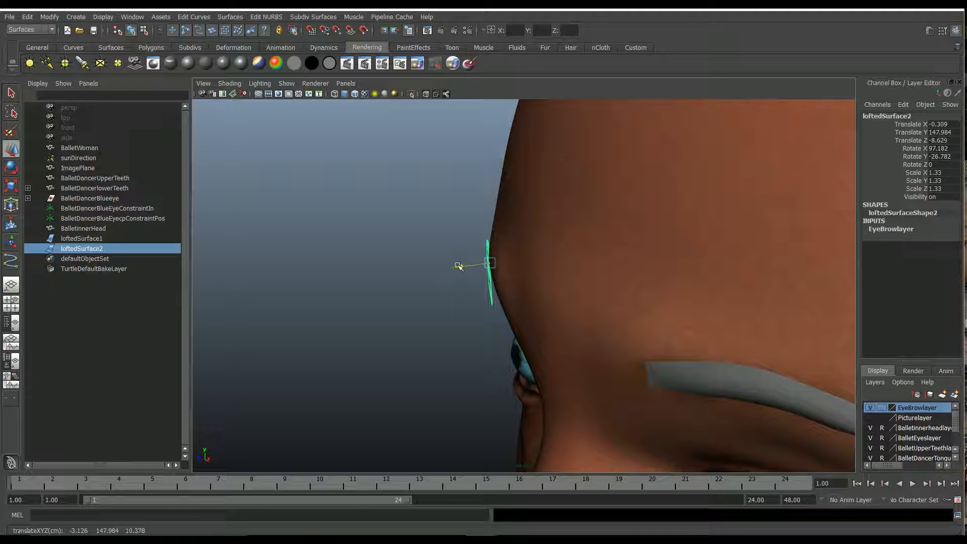
pyautogui.keyDown('alt'); pyautogui.moveTo(512, 273); pyautogui.dragTo(563, 271); pyautogui.keyUp('alt')
pyautogui.press('e')
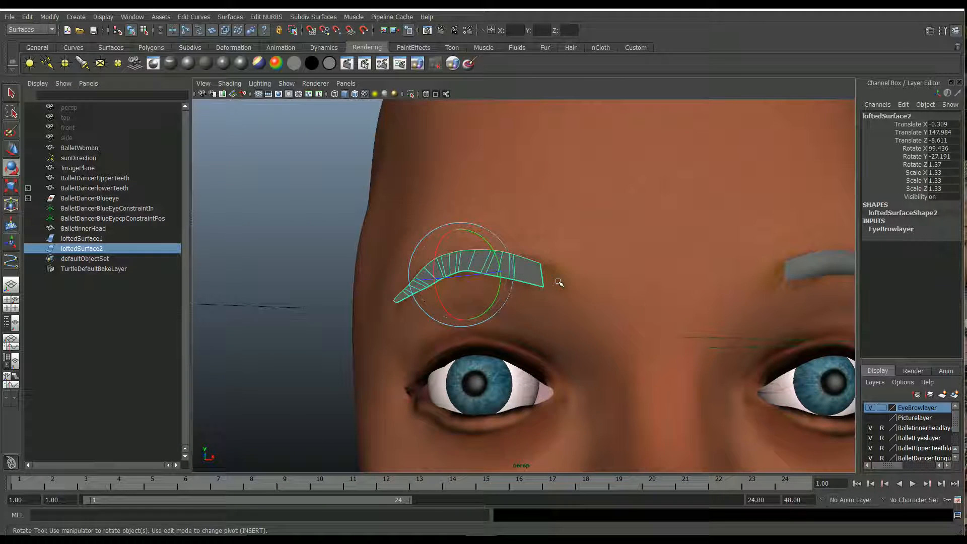
# Stretch the flat eyebrow lengthwise to about 1.48 in Scale X and shift it to about Translate X -0.21 and Z -8.53
pyautogui.click(559, 282)
pyautogui.keyDown('alt'); pyautogui.moveTo(654, 311); pyautogui.dragTo(562, 307, button='middle'); pyautogui.keyUp('alt')
pyautogui.scroll(-5, 561, 305)
pyautogui.keyDown('alt'); pyautogui.moveTo(561, 305); pyautogui.dragTo(584, 311); pyautogui.keyUp('alt')
pyautogui.scroll(-3, 576, 307)
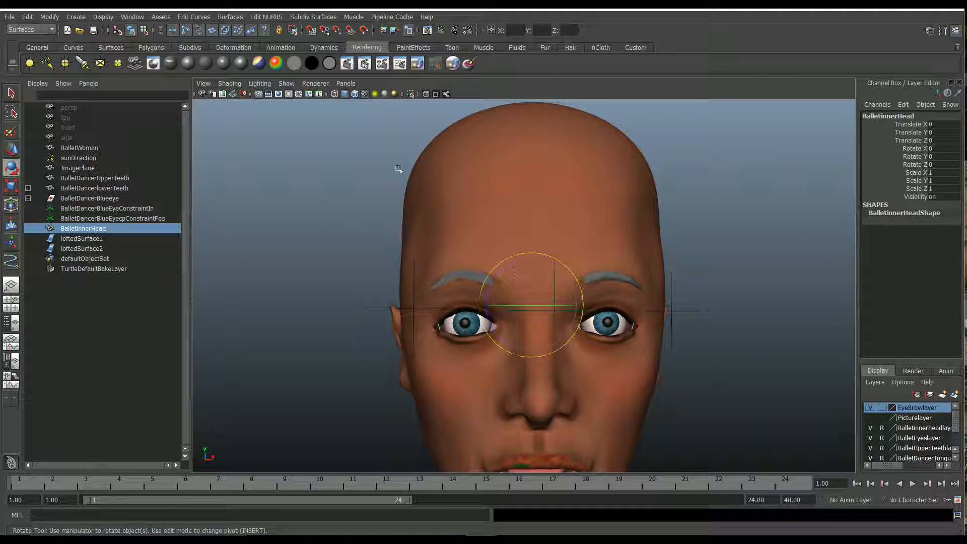
pyautogui.click(349, 65)
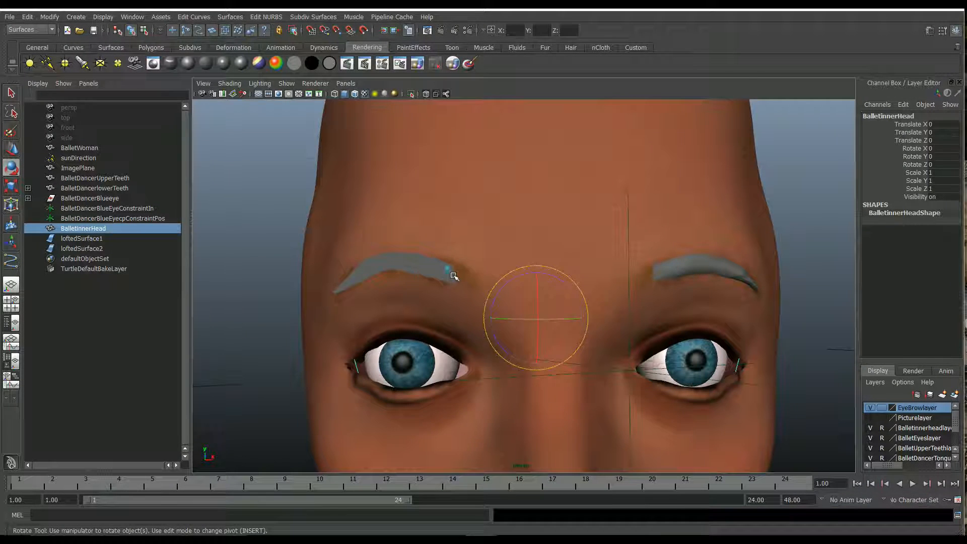
pyautogui.click(454, 277)
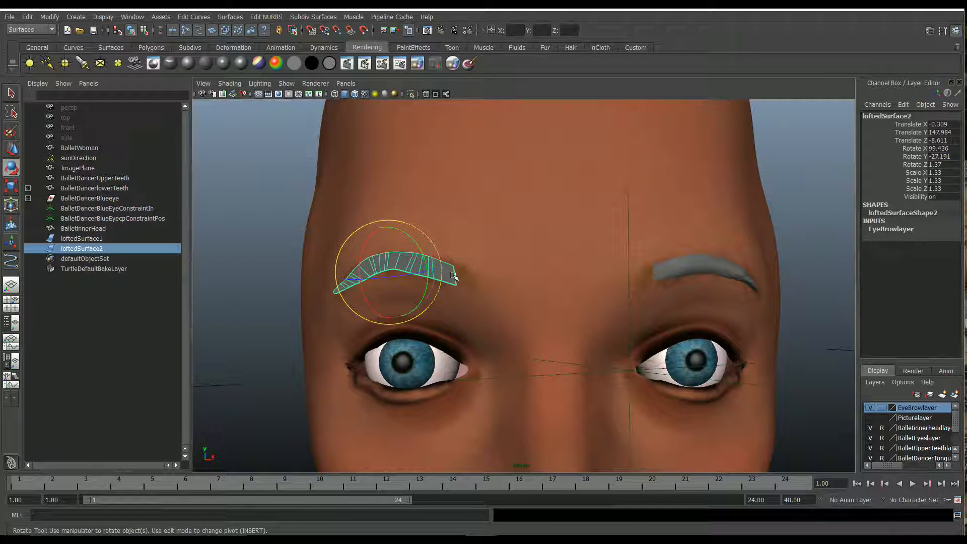
pyautogui.press('r')
pyautogui.moveTo(429, 273); pyautogui.dragTo(388, 276)
pyautogui.press('w')
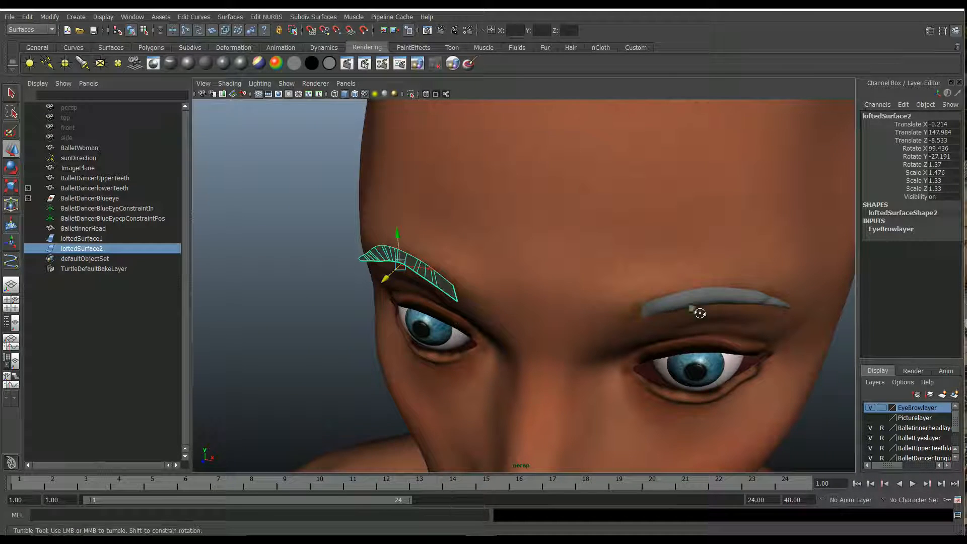
# Try scaling the finished eyebrow loftedSurface1 over the other eye, and undo the scaling
pyautogui.keyDown('alt'); pyautogui.moveTo(696, 313); pyautogui.dragTo(702, 285); pyautogui.keyUp('alt')
pyautogui.click(702, 288)
pyautogui.press('r')
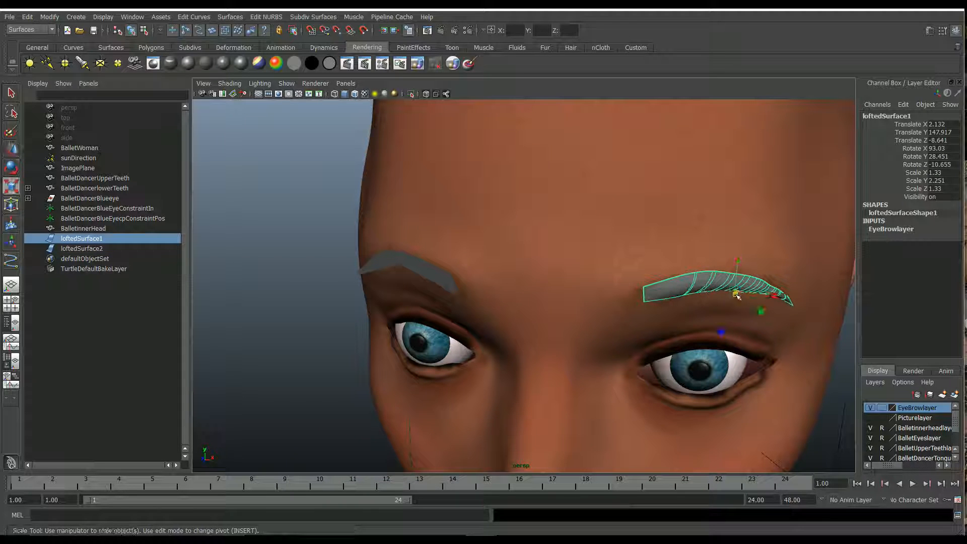
pyautogui.moveTo(774, 296); pyautogui.dragTo(721, 286)
pyautogui.hotkey('ctrl', 'z')
pyautogui.keyDown('alt'); pyautogui.moveTo(562, 303); pyautogui.dragTo(486, 292); pyautogui.keyUp('alt')
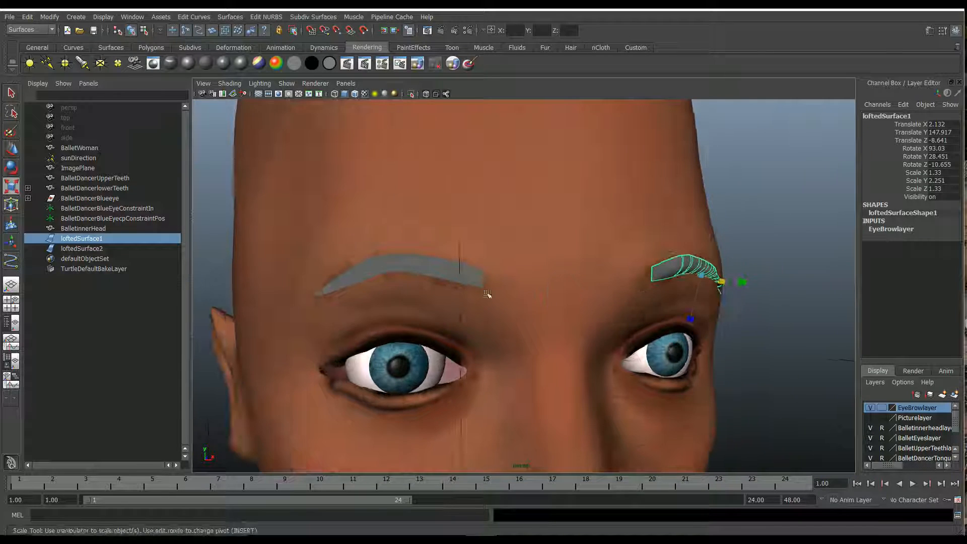
# Shorten the flat eyebrow loftedSurface2 slightly, to about 1.43 in Scale X
pyautogui.click(420, 269)
pyautogui.keyDown('alt'); pyautogui.moveTo(421, 269); pyautogui.dragTo(484, 288); pyautogui.keyUp('alt')
pyautogui.keyDown('alt'); pyautogui.moveTo(506, 294); pyautogui.dragTo(537, 300, button='middle'); pyautogui.keyUp('alt')
pyautogui.moveTo(537, 299)
pyautogui.keyDown('alt'); pyautogui.mouseDown()
pyautogui.moveTo(522, 307)
pyautogui.moveTo(539, 305)
pyautogui.mouseUp(); pyautogui.keyUp('alt')
pyautogui.keyDown('alt'); pyautogui.moveTo(544, 304); pyautogui.dragTo(723, 318, button='right'); pyautogui.keyUp('alt')
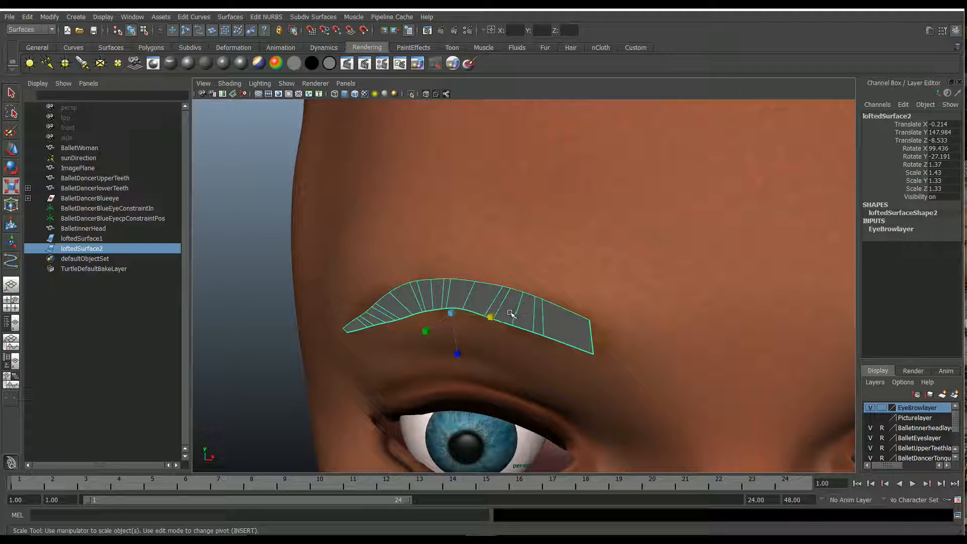
# Show the flat eyebrow's control vertices and select the interior ones from its wide end to the middle
pyautogui.rightClick(486, 295)
pyautogui.moveTo(486, 295); pyautogui.dragTo(444, 296, button='right')
pyautogui.moveTo(456, 295)
pyautogui.keyDown('alt'); pyautogui.mouseDown()
pyautogui.moveTo(417, 293)
pyautogui.moveTo(471, 293)
pyautogui.mouseUp(); pyautogui.keyUp('alt')
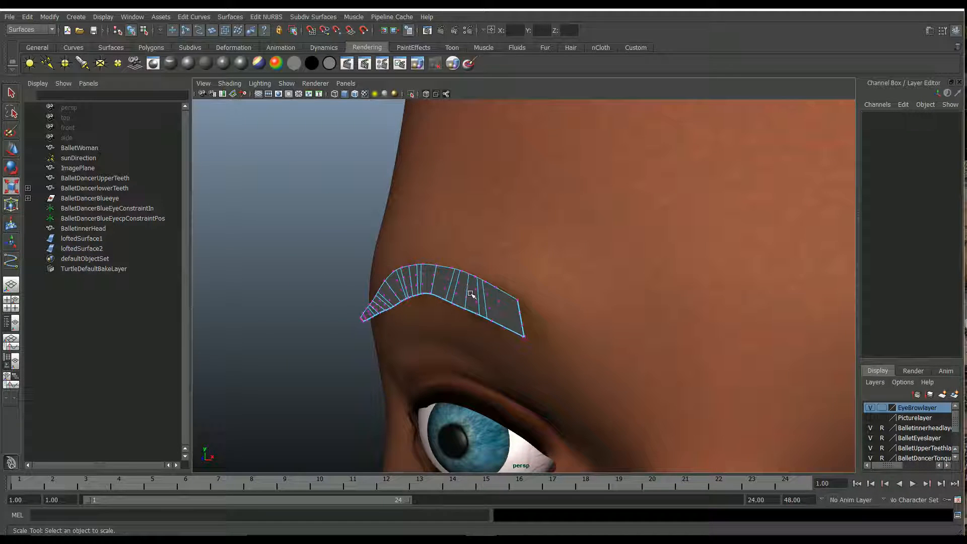
pyautogui.moveTo(481, 288); pyautogui.dragTo(572, 325)
pyautogui.keyDown('alt'); pyautogui.moveTo(632, 332); pyautogui.dragTo(682, 335, button='right'); pyautogui.keyUp('alt')
pyautogui.click(497, 303)
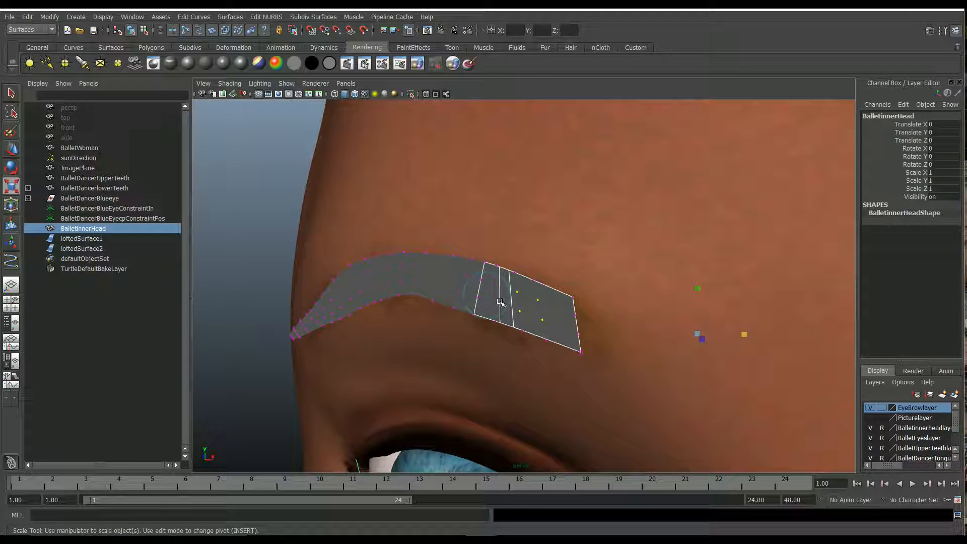
pyautogui.click(496, 301)
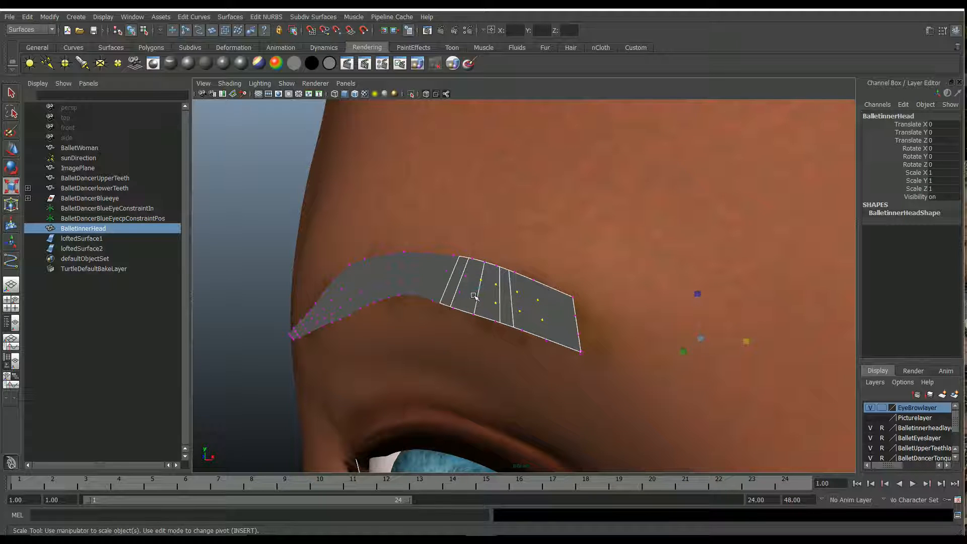
pyautogui.hotkey('ctrl', 'z')
pyautogui.click(457, 292)
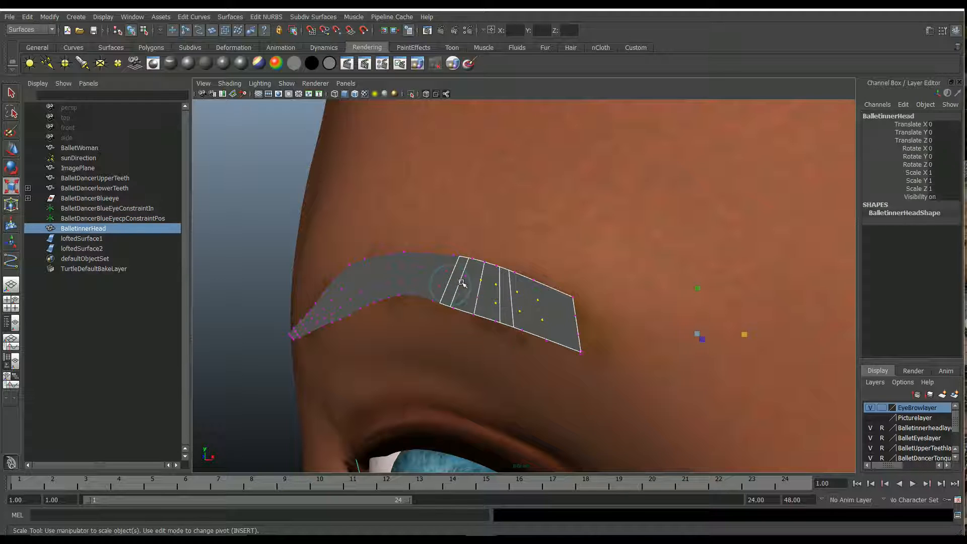
pyautogui.moveTo(457, 271); pyautogui.dragTo(443, 290)
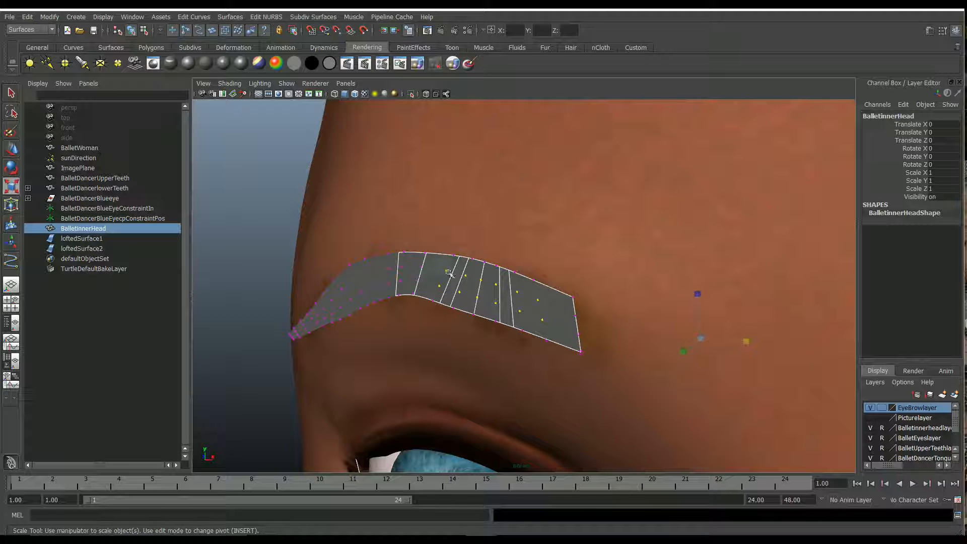
# Add the remaining interior control vertices toward the eyebrow's tapered end to the selection, leaving out the border ones
pyautogui.keyDown('alt'); pyautogui.moveTo(479, 284); pyautogui.dragTo(529, 303, button='middle'); pyautogui.keyUp('alt')
pyautogui.keyDown('alt'); pyautogui.moveTo(491, 294); pyautogui.dragTo(531, 305); pyautogui.keyUp('alt')
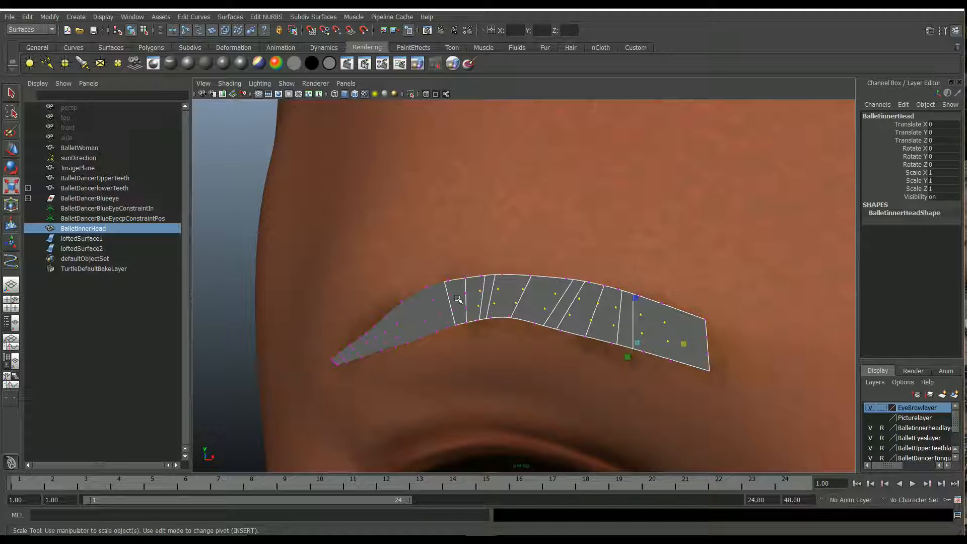
pyautogui.keyDown('shift'); pyautogui.moveTo(471, 316); pyautogui.dragTo(471, 316); pyautogui.keyUp('shift')
pyautogui.keyDown('shift'); pyautogui.moveTo(445, 323); pyautogui.dragTo(446, 322); pyautogui.keyUp('shift')
pyautogui.keyDown('alt'); pyautogui.moveTo(437, 304); pyautogui.dragTo(659, 285, button='right'); pyautogui.keyUp('alt')
pyautogui.press('r')
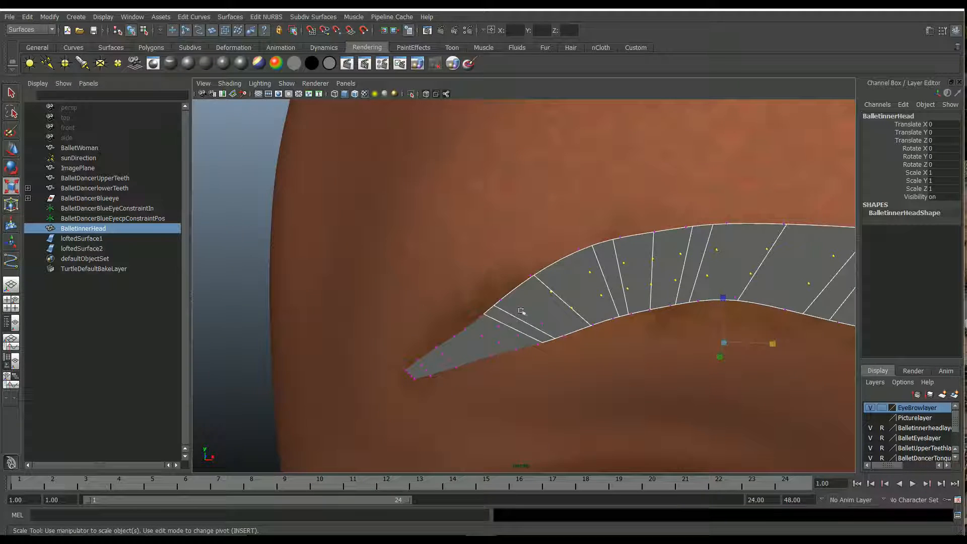
pyautogui.keyDown('shift'); pyautogui.moveTo(546, 332); pyautogui.dragTo(546, 331); pyautogui.keyUp('shift')
pyautogui.keyDown('shift'); pyautogui.moveTo(487, 315); pyautogui.dragTo(521, 338); pyautogui.keyUp('shift')
pyautogui.keyDown('shift'); pyautogui.moveTo(484, 354); pyautogui.dragTo(450, 360); pyautogui.keyUp('shift')
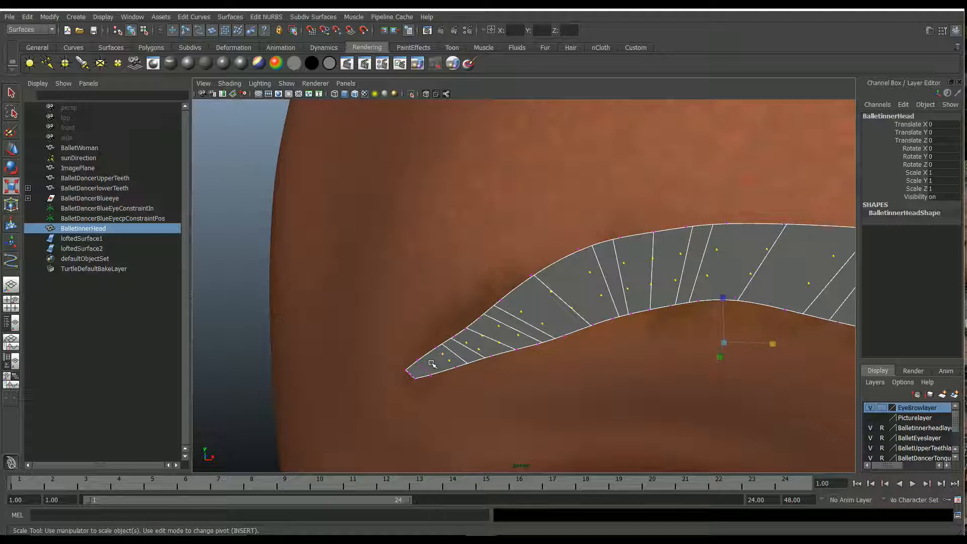
pyautogui.keyDown('alt'); pyautogui.moveTo(471, 356); pyautogui.dragTo(525, 333, button='middle'); pyautogui.keyUp('alt')
pyautogui.scroll(-5, 570, 346)
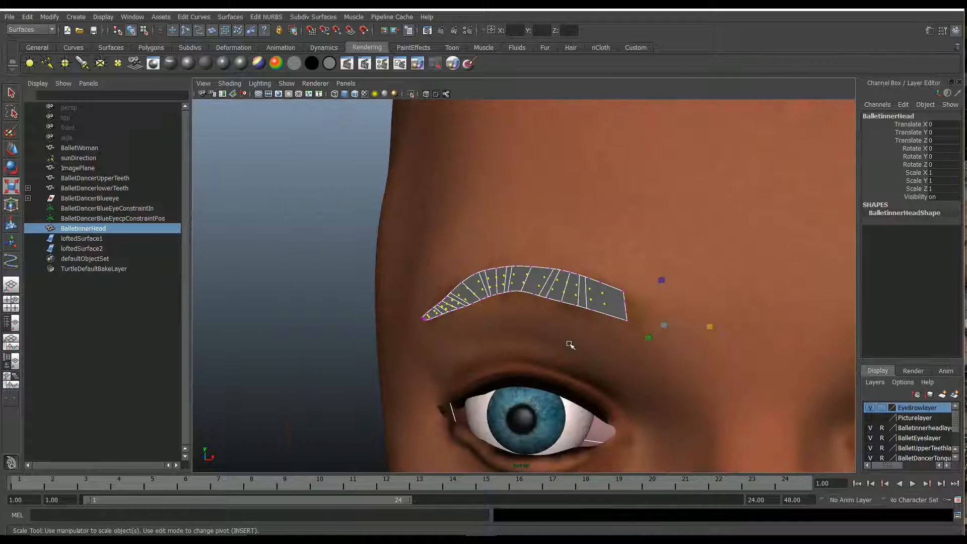
# Use X-ray display to remove BalletinnerHead from the selection while keeping the eyebrow's control vertices selected, and restore solid display
pyautogui.keyDown('alt'); pyautogui.moveTo(570, 346); pyautogui.dragTo(571, 350); pyautogui.keyUp('alt')
pyautogui.click(425, 94)
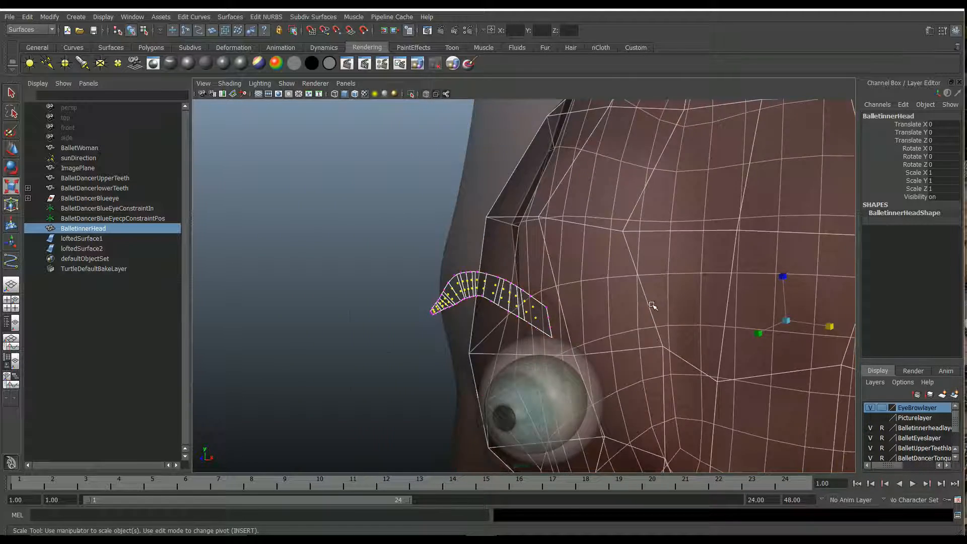
pyautogui.scroll(-4, 653, 305)
pyautogui.moveTo(653, 306)
pyautogui.keyDown('alt'); pyautogui.mouseDown()
pyautogui.moveTo(655, 327)
pyautogui.moveTo(642, 341)
pyautogui.moveTo(658, 345)
pyautogui.moveTo(651, 322)
pyautogui.mouseUp(); pyautogui.keyUp('alt')
pyautogui.keyDown('shift'); pyautogui.moveTo(567, 195); pyautogui.dragTo(764, 418); pyautogui.keyUp('shift')
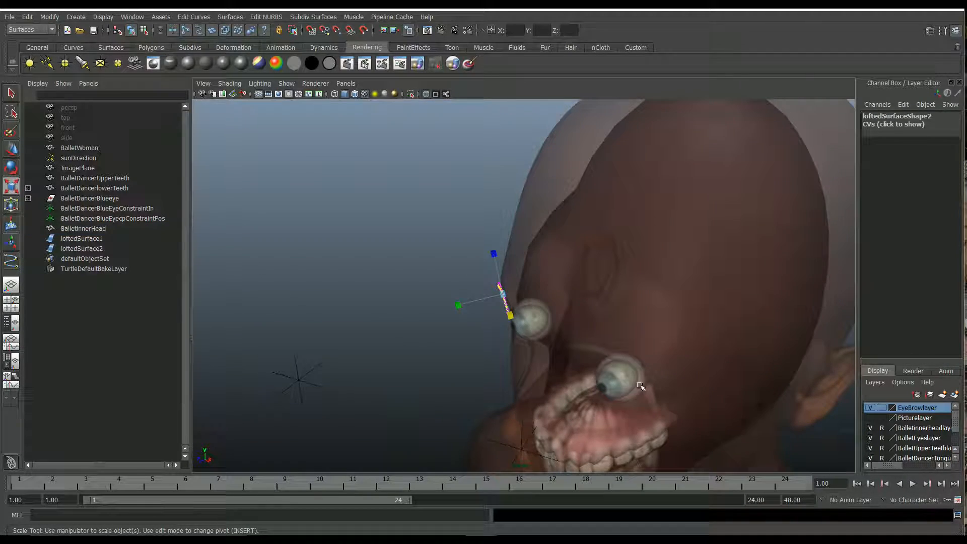
pyautogui.moveTo(613, 348)
pyautogui.keyDown('alt'); pyautogui.mouseDown()
pyautogui.moveTo(652, 335)
pyautogui.moveTo(610, 336)
pyautogui.mouseUp(); pyautogui.keyUp('alt')
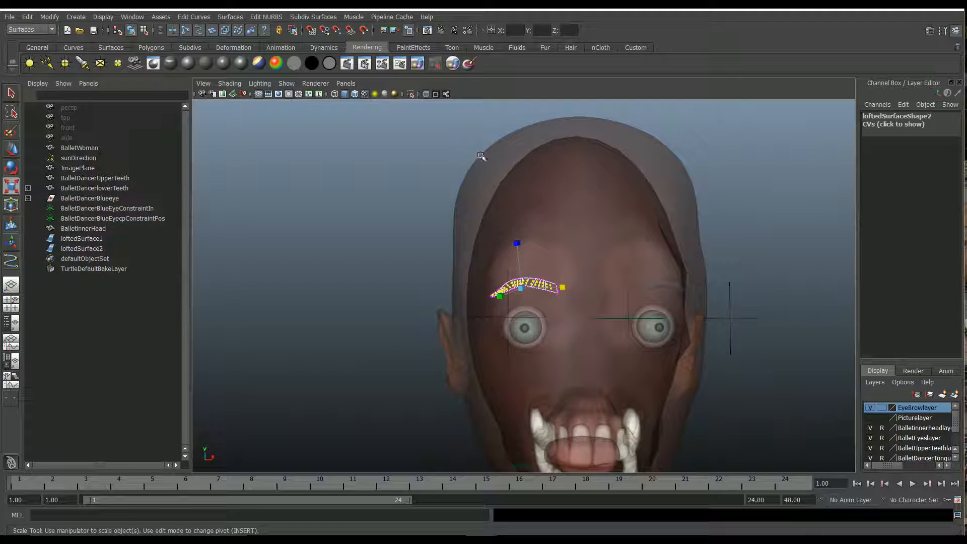
pyautogui.click(426, 94)
pyautogui.scroll(5, 604, 279)
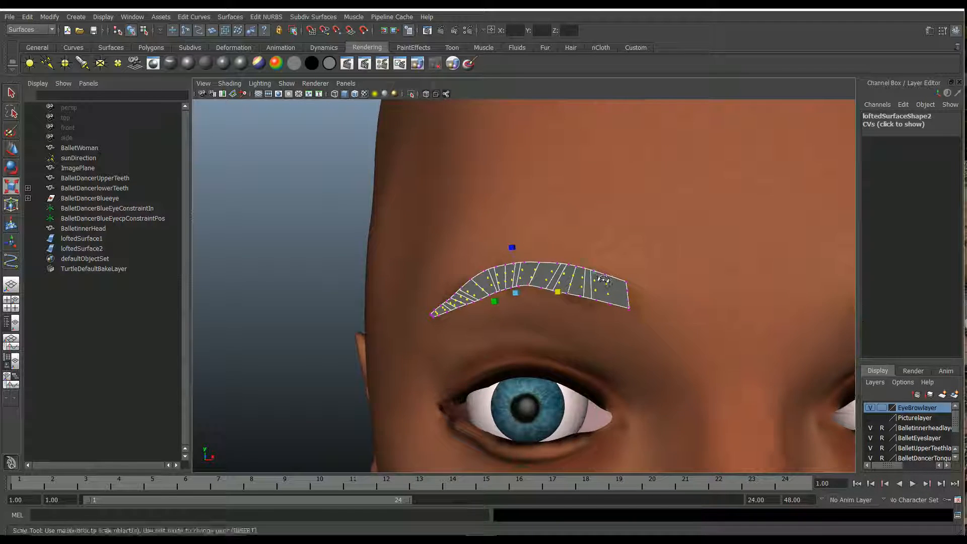
# Move the selected interior control vertices outward from the forehead to give the eyebrow a rounded thickness
pyautogui.keyDown('alt'); pyautogui.moveTo(604, 279); pyautogui.dragTo(503, 320); pyautogui.keyUp('alt')
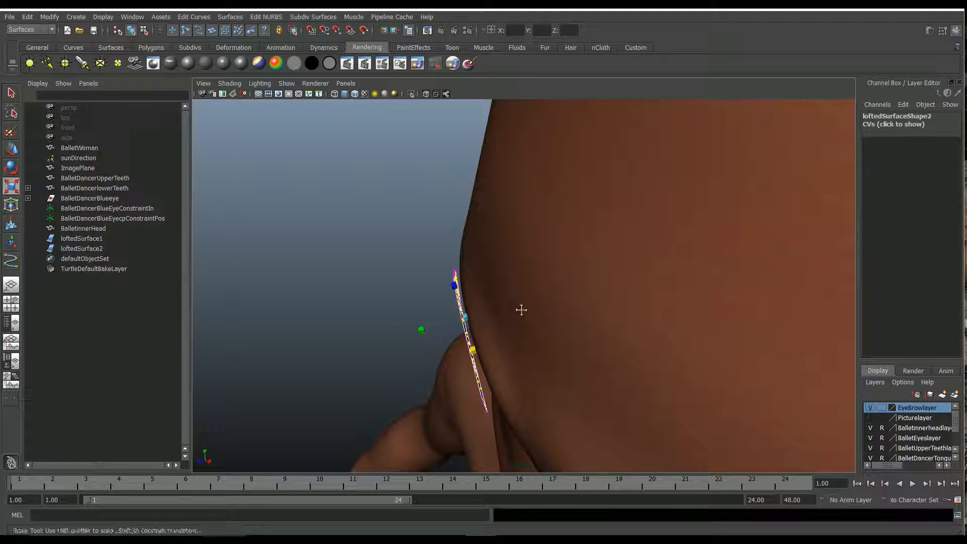
pyautogui.keyDown('alt'); pyautogui.moveTo(521, 309); pyautogui.dragTo(563, 301, button='middle'); pyautogui.keyUp('alt')
pyautogui.keyDown('alt'); pyautogui.moveTo(563, 302); pyautogui.dragTo(570, 294); pyautogui.keyUp('alt')
pyautogui.press('w')
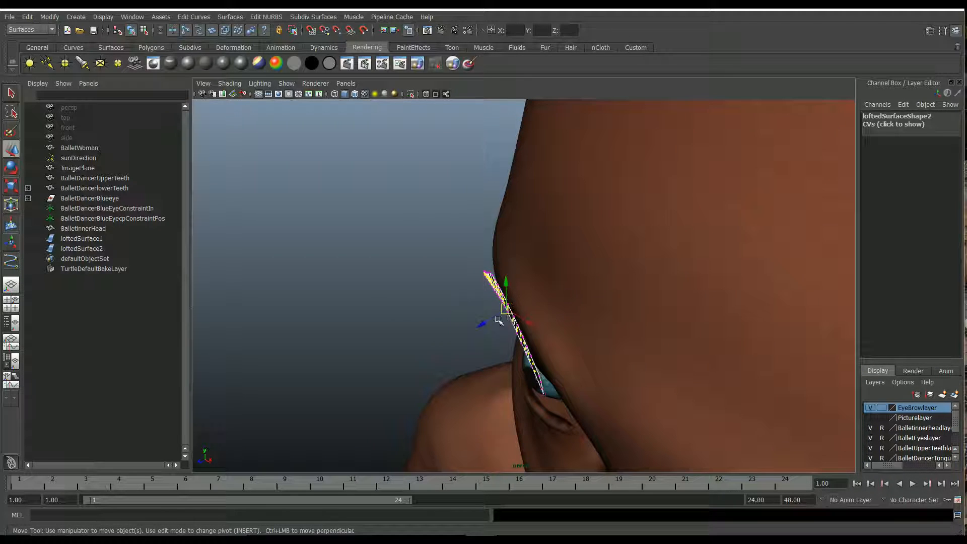
pyautogui.keyDown('alt'); pyautogui.moveTo(506, 316); pyautogui.dragTo(532, 300); pyautogui.keyUp('alt')
pyautogui.keyDown('alt'); pyautogui.moveTo(533, 308); pyautogui.dragTo(687, 315, button='right'); pyautogui.keyUp('alt')
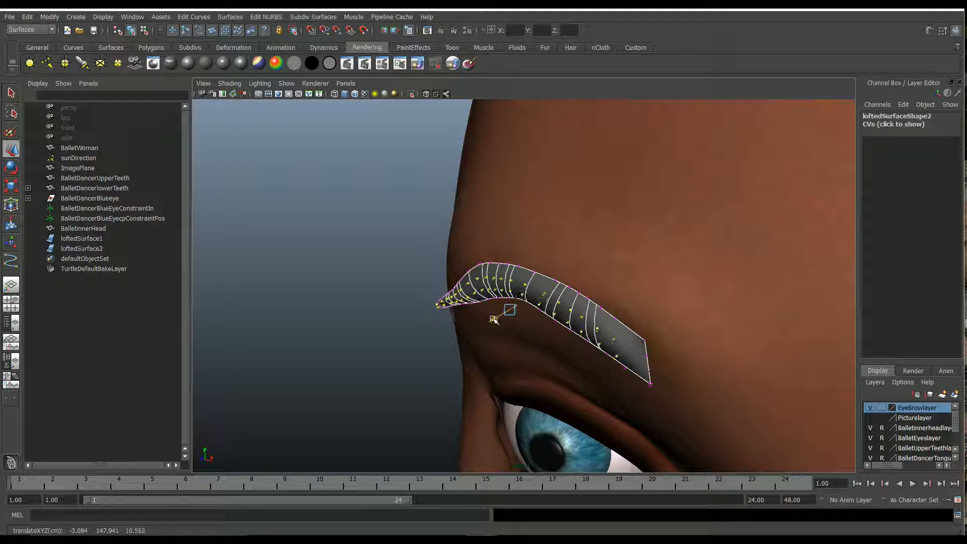
# Reduce the control vertex selection to the tapered outer half of the eyebrow
pyautogui.keyDown('alt'); pyautogui.moveTo(494, 309); pyautogui.dragTo(417, 267); pyautogui.keyUp('alt')
pyautogui.press('r')
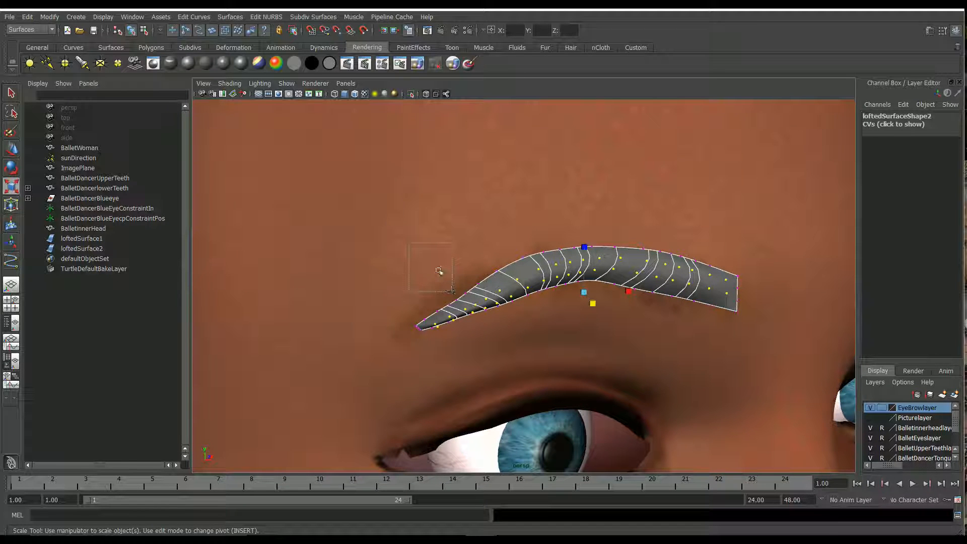
pyautogui.moveTo(597, 216); pyautogui.dragTo(749, 361)
pyautogui.keyDown('alt'); pyautogui.moveTo(637, 317); pyautogui.dragTo(644, 318); pyautogui.keyUp('alt')
pyautogui.click(700, 312)
pyautogui.click(670, 280)
pyautogui.moveTo(666, 280); pyautogui.dragTo(628, 281, button='right')
pyautogui.moveTo(570, 271)
pyautogui.keyDown('alt'); pyautogui.mouseDown()
pyautogui.moveTo(619, 302)
pyautogui.moveTo(592, 337)
pyautogui.moveTo(600, 355)
pyautogui.moveTo(568, 334)
pyautogui.moveTo(565, 342)
pyautogui.moveTo(599, 327)
pyautogui.moveTo(568, 324)
pyautogui.moveTo(579, 324)
pyautogui.moveTo(572, 281)
pyautogui.moveTo(563, 281)
pyautogui.mouseUp(); pyautogui.keyUp('alt')
pyautogui.press('w')
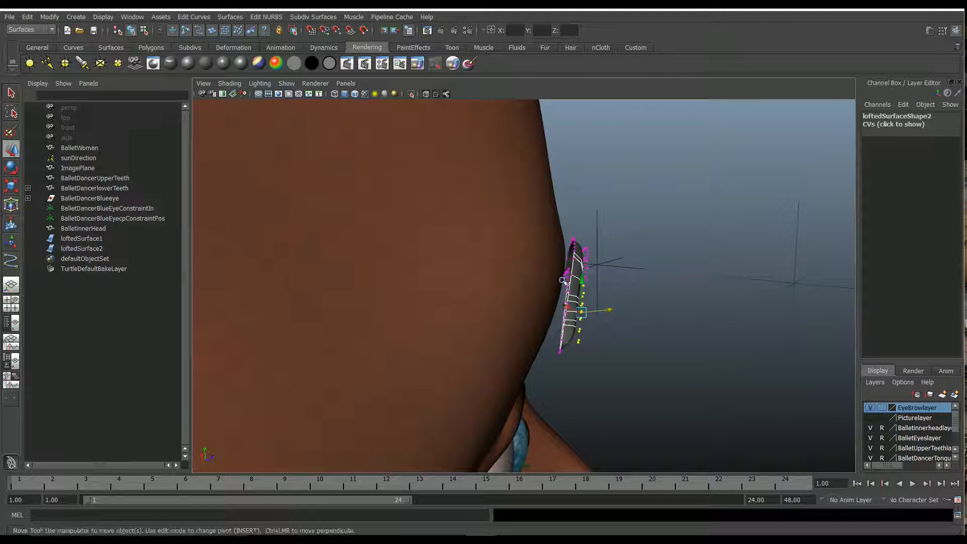
# Select all control vertices of the eyebrow's tapered outer half and rotate them back toward the temple
pyautogui.click(647, 350)
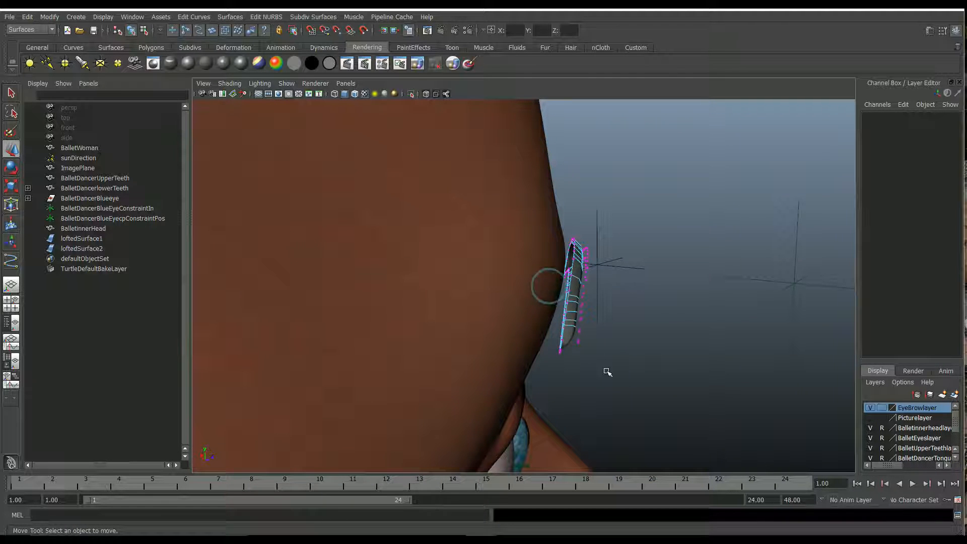
pyautogui.hotkey('ctrl', 'z')
pyautogui.keyDown('alt'); pyautogui.moveTo(583, 352); pyautogui.dragTo(591, 329); pyautogui.keyUp('alt')
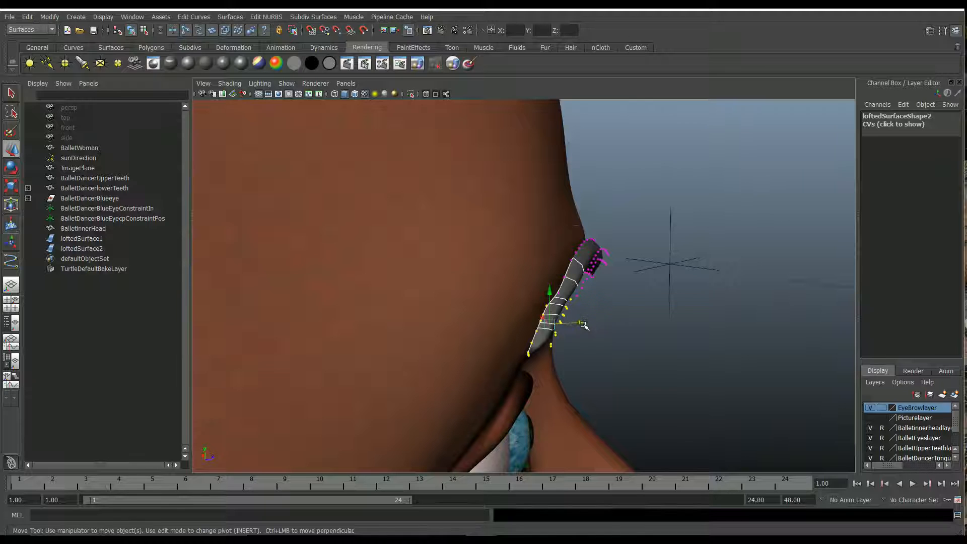
pyautogui.press('e')
pyautogui.moveTo(608, 289); pyautogui.dragTo(605, 290)
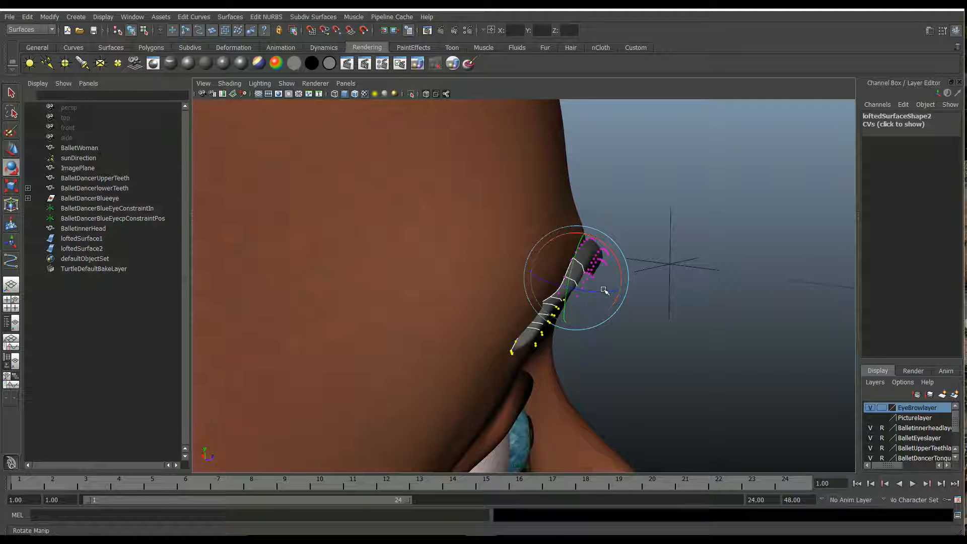
pyautogui.keyDown('alt'); pyautogui.moveTo(622, 324); pyautogui.dragTo(673, 353); pyautogui.keyUp('alt')
pyautogui.keyDown('alt'); pyautogui.moveTo(682, 355); pyautogui.dragTo(529, 352); pyautogui.keyUp('alt')
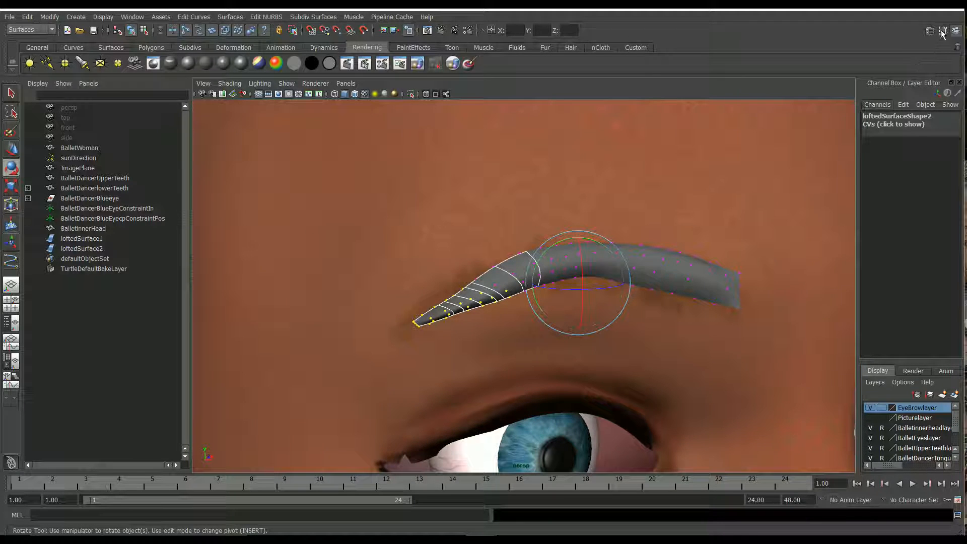
# Set the Rotate tool's mode to World and rotate the tapered half's control vertices to follow the side of the forehead
pyautogui.click(943, 32)
pyautogui.click(140, 125)
pyautogui.click(184, 124)
pyautogui.click(100, 124)
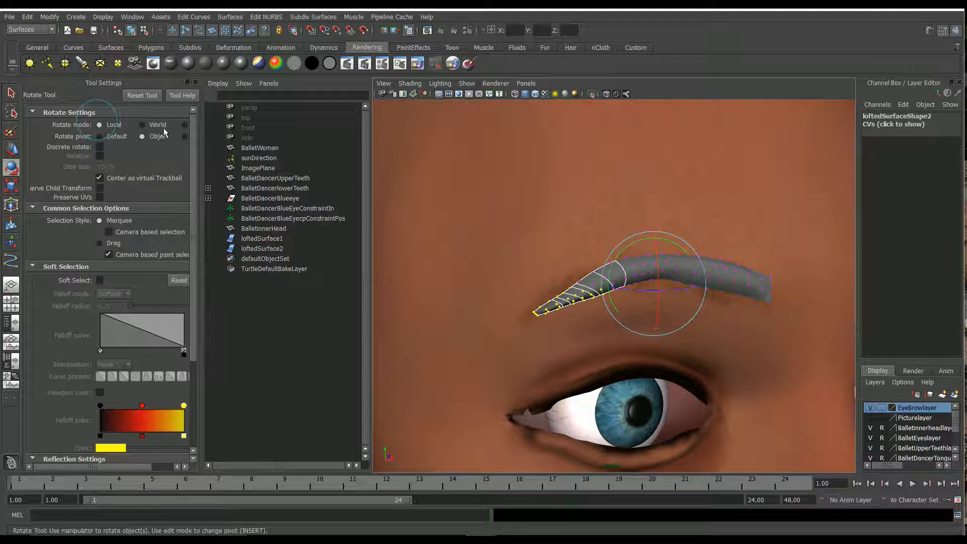
pyautogui.click(143, 125)
pyautogui.click(196, 83)
pyautogui.keyDown('alt'); pyautogui.moveTo(443, 282); pyautogui.dragTo(544, 309); pyautogui.keyUp('alt')
pyautogui.moveTo(617, 281); pyautogui.dragTo(617, 282)
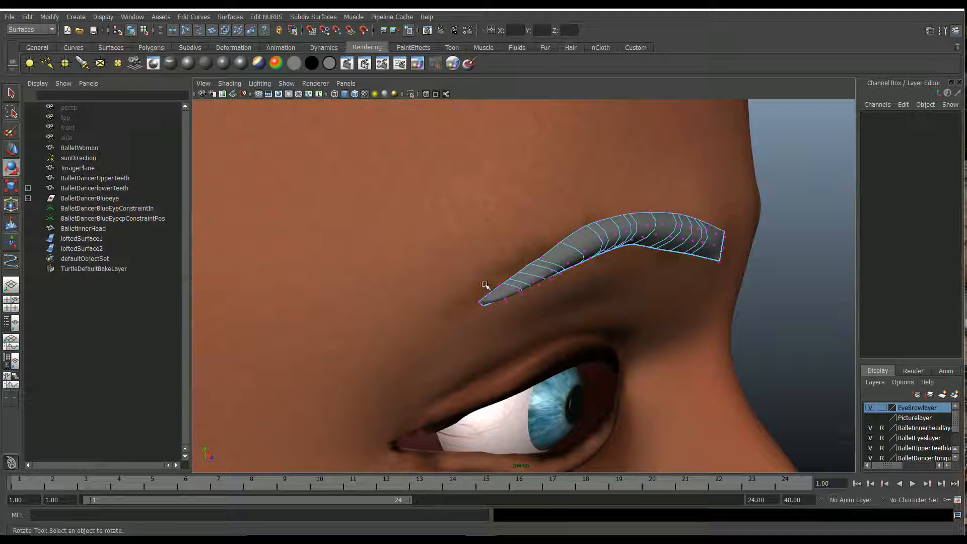
# Select the control vertices of the eyebrow's blunt inner half and rotate them to follow the curve of the forehead
pyautogui.moveTo(485, 286); pyautogui.dragTo(604, 288)
pyautogui.moveTo(634, 246); pyautogui.dragTo(451, 260)
pyautogui.keyDown('alt'); pyautogui.moveTo(477, 242); pyautogui.dragTo(496, 189, button='middle'); pyautogui.keyUp('alt')
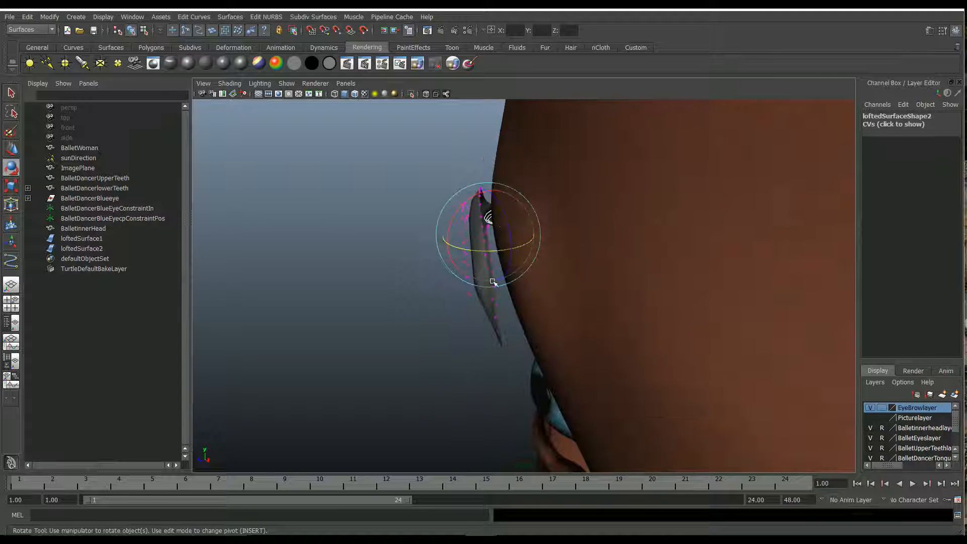
pyautogui.click(419, 339)
pyautogui.moveTo(438, 258); pyautogui.dragTo(513, 353)
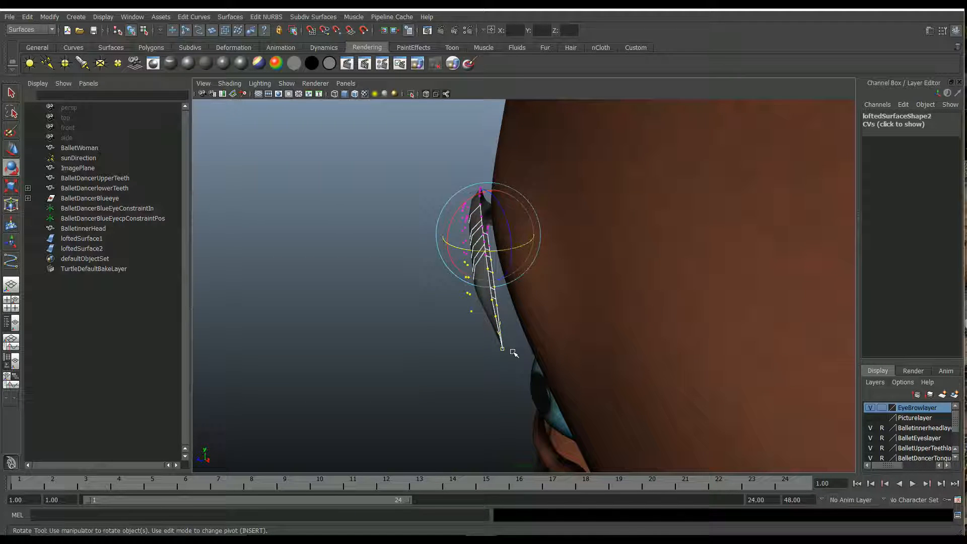
pyautogui.moveTo(496, 256); pyautogui.dragTo(644, 295)
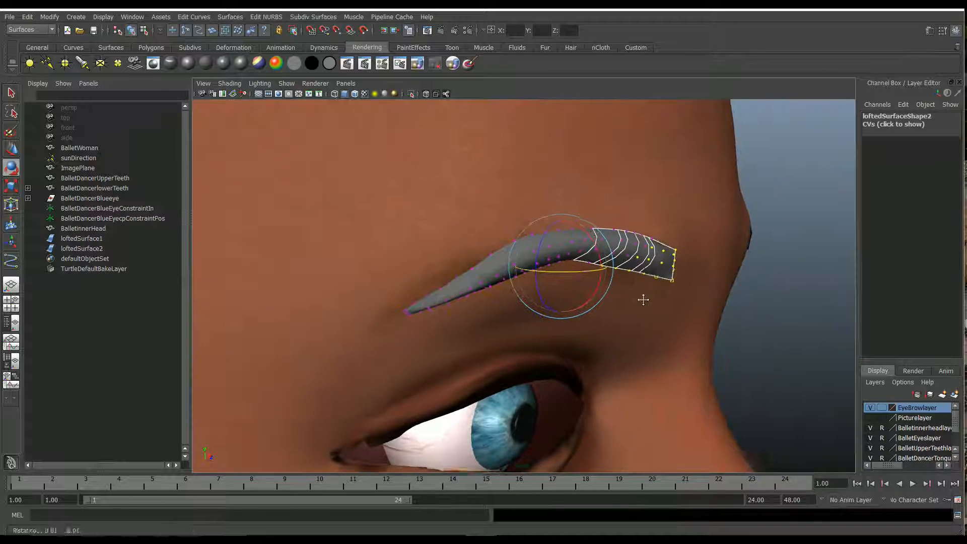
# Select the eyebrow as a whole object, move it against the forehead and rotate it to fit the brow line
pyautogui.moveTo(645, 262); pyautogui.dragTo(693, 255, button='right')
pyautogui.click(651, 259)
pyautogui.keyDown('alt'); pyautogui.moveTo(636, 257); pyautogui.dragTo(391, 264); pyautogui.keyUp('alt')
pyautogui.press('w')
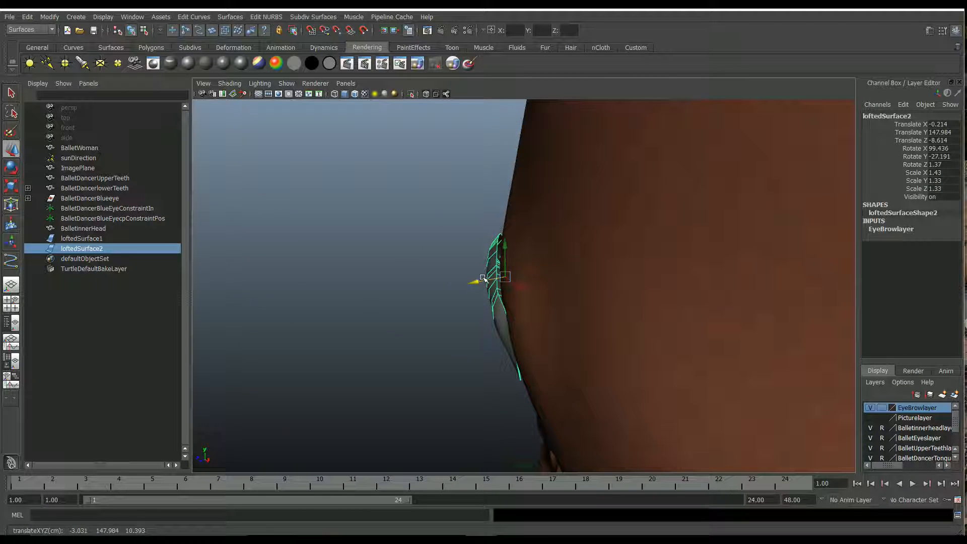
pyautogui.press('e')
pyautogui.moveTo(519, 232); pyautogui.dragTo(570, 233)
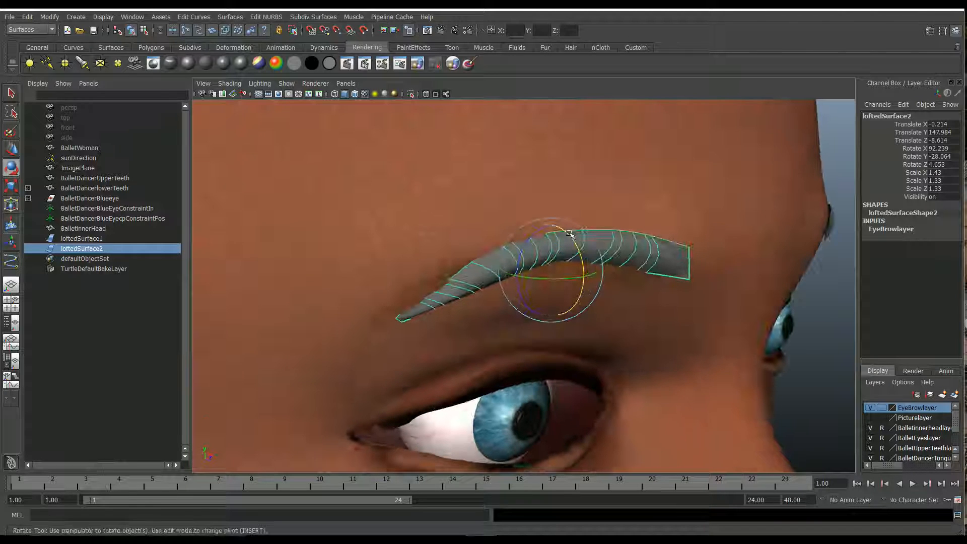
# Set the Rotate tool's mode to Local and rotate the whole eyebrow to sit evenly along the forehead
pyautogui.keyDown('alt'); pyautogui.moveTo(521, 297); pyautogui.dragTo(737, 228); pyautogui.keyUp('alt')
pyautogui.click(942, 30)
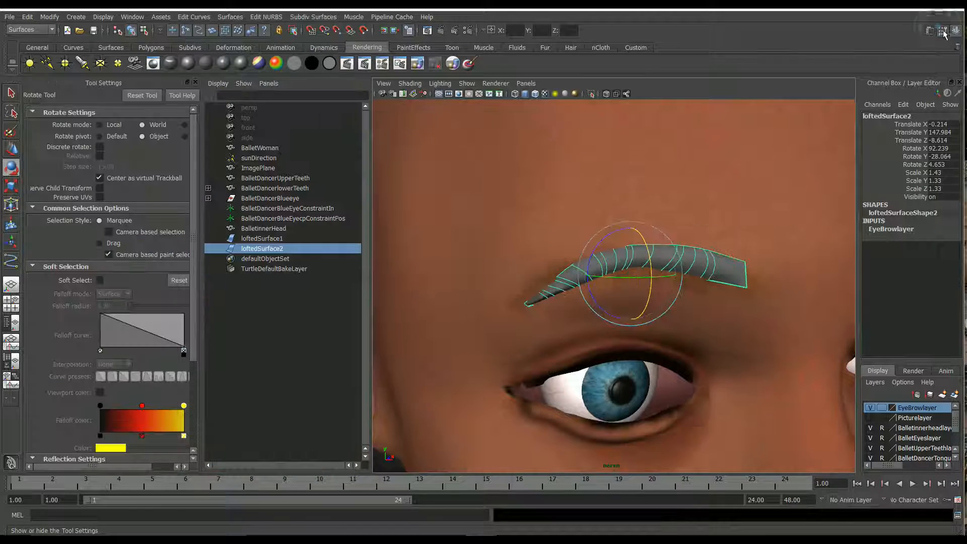
pyautogui.click(98, 124)
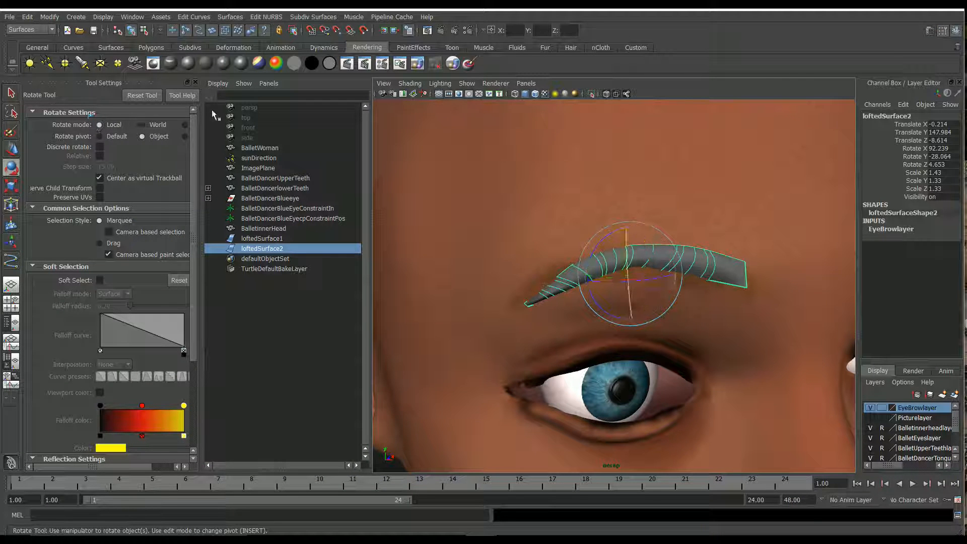
pyautogui.click(195, 82)
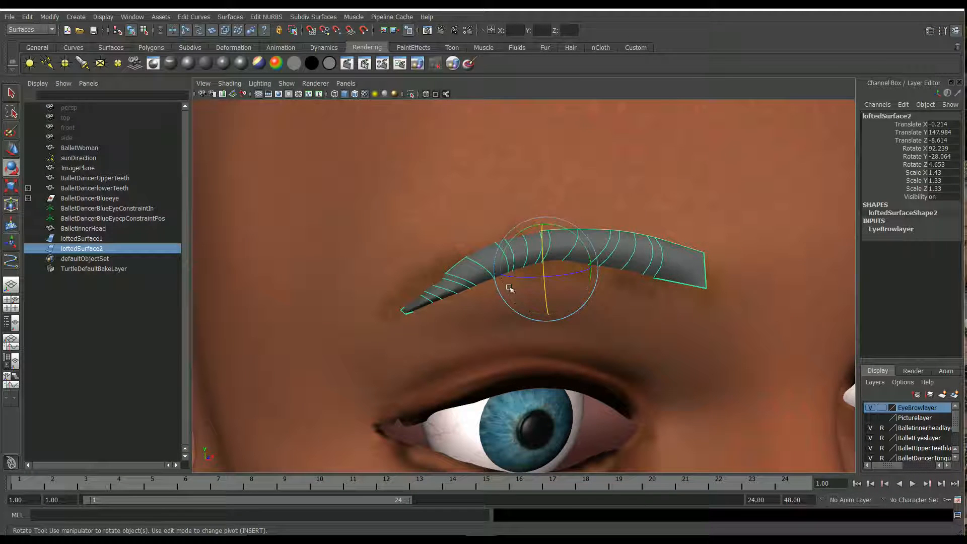
pyautogui.moveTo(585, 252); pyautogui.dragTo(547, 267)
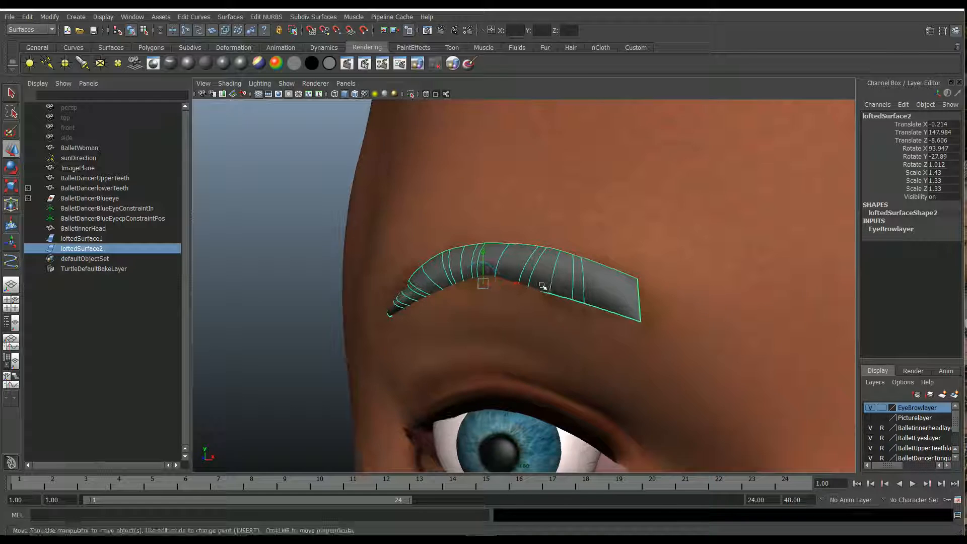
# Examine both eyebrows from the front and at an angle to compare their placement on the face
pyautogui.scroll(-5, 613, 324)
pyautogui.keyDown('alt'); pyautogui.moveTo(622, 328); pyautogui.dragTo(689, 332); pyautogui.keyUp('alt')
pyautogui.keyDown('alt'); pyautogui.moveTo(607, 309); pyautogui.dragTo(633, 338); pyautogui.keyUp('alt')
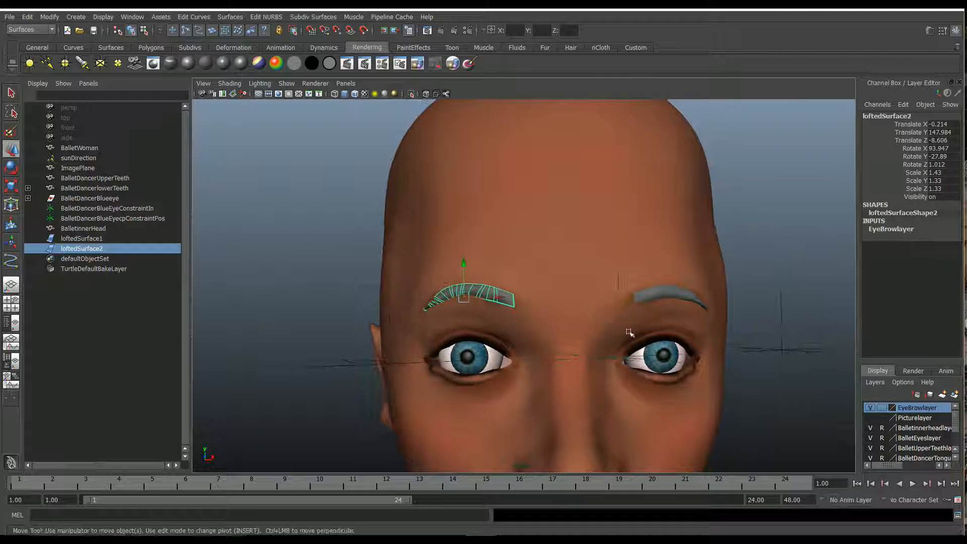
pyautogui.click(757, 383)
pyautogui.keyDown('alt'); pyautogui.moveTo(691, 371); pyautogui.dragTo(734, 379); pyautogui.keyUp('alt')
pyautogui.keyDown('alt'); pyautogui.moveTo(675, 353); pyautogui.dragTo(522, 282); pyautogui.keyUp('alt')
pyautogui.click(522, 283)
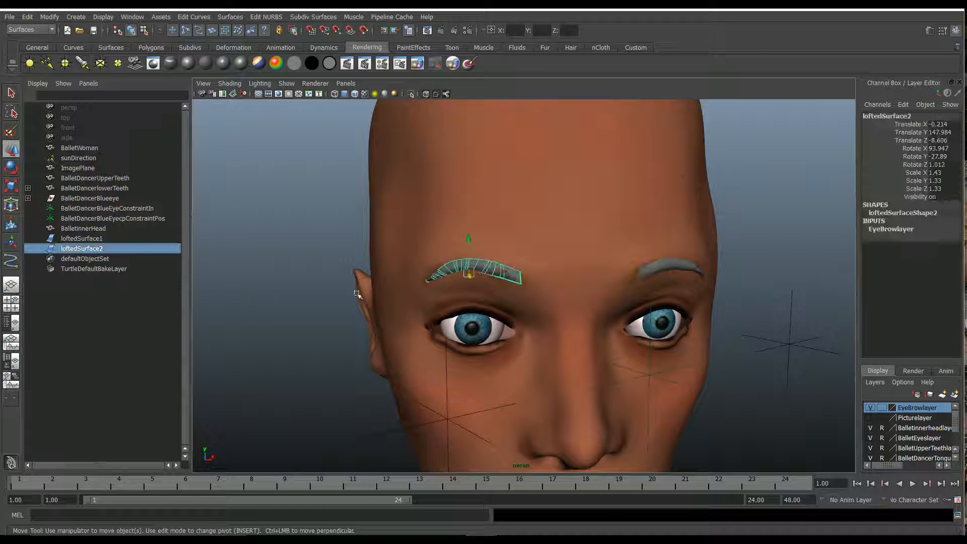
# Select the opposite eyebrow, loftedSurface1, and save the scene
pyautogui.click(129, 240)
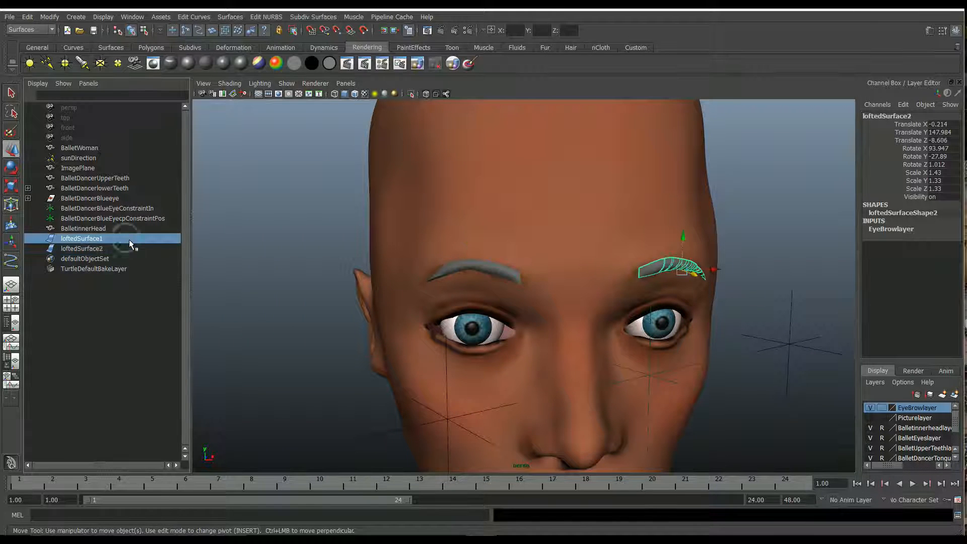
pyautogui.click(10, 16)
pyautogui.click(27, 57)
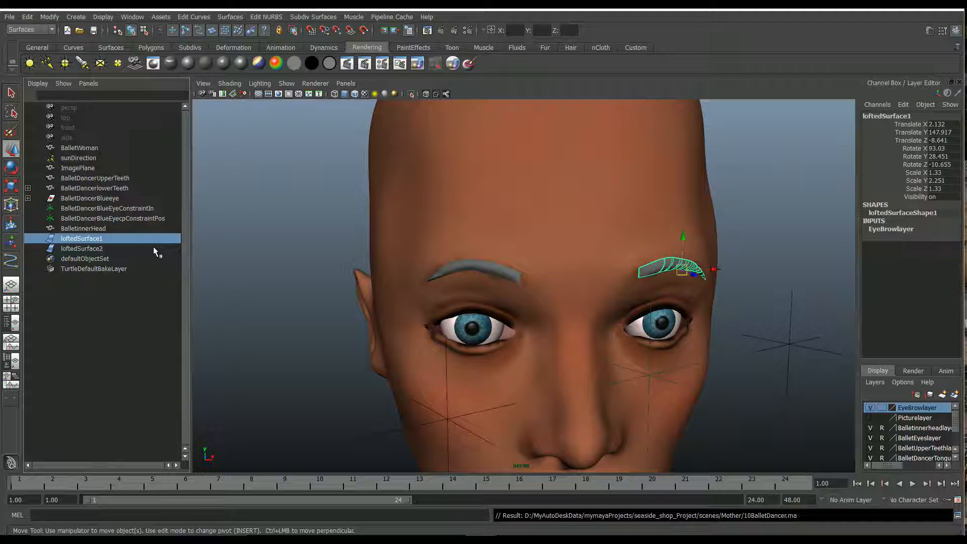
# Convert the loftedSurface1 eyebrow from NURBS to polygons
pyautogui.keyDown('alt'); pyautogui.moveTo(646, 318); pyautogui.dragTo(496, 321); pyautogui.keyUp('alt')
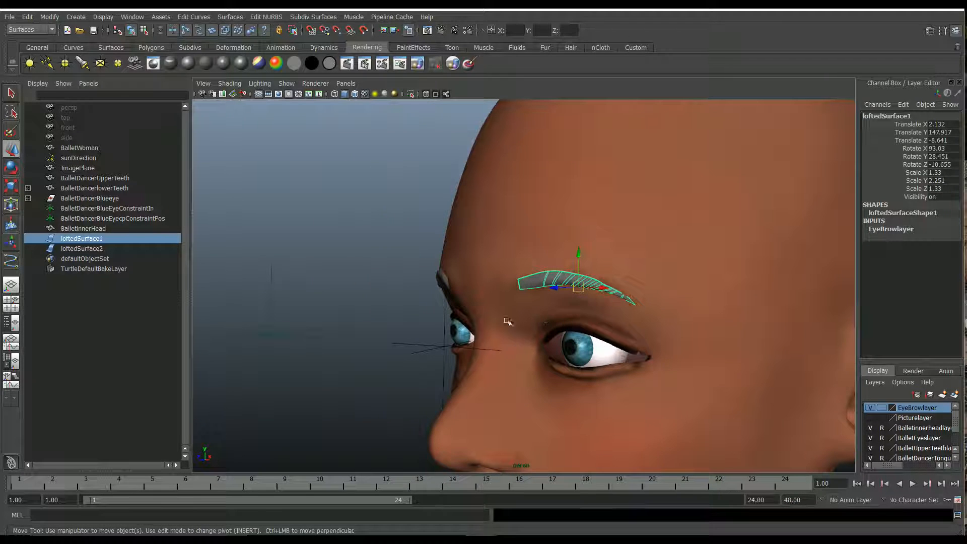
pyautogui.click(51, 17)
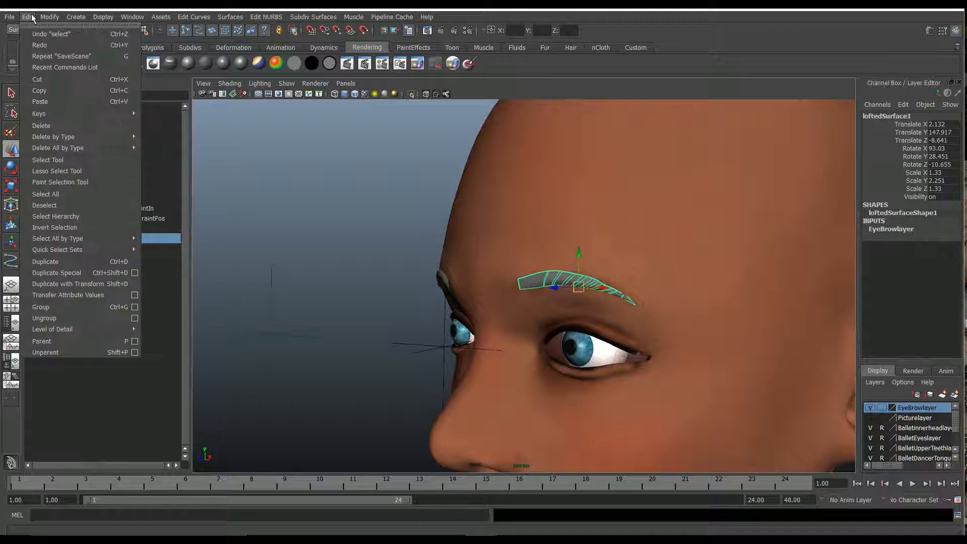
pyautogui.moveTo(74, 18)
pyautogui.moveTo(45, 17)
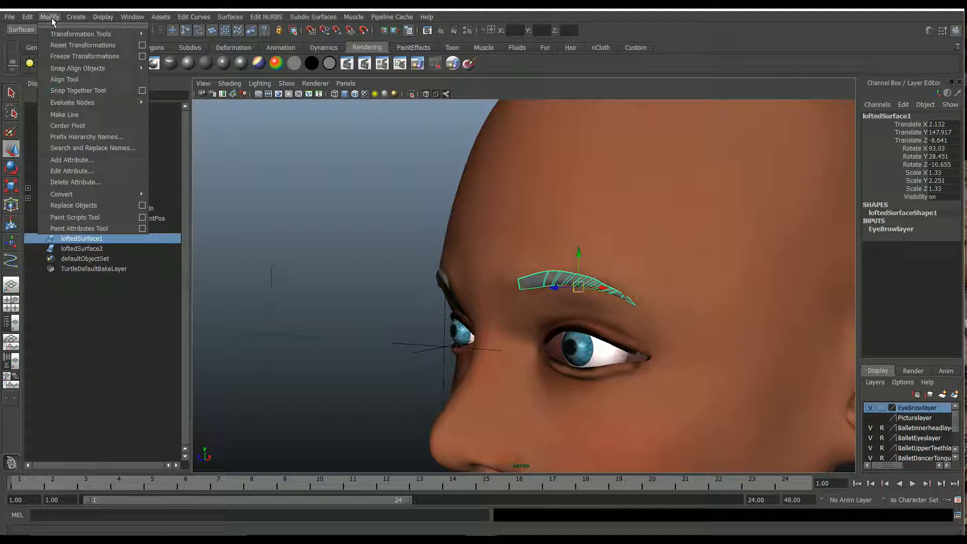
pyautogui.moveTo(90, 194)
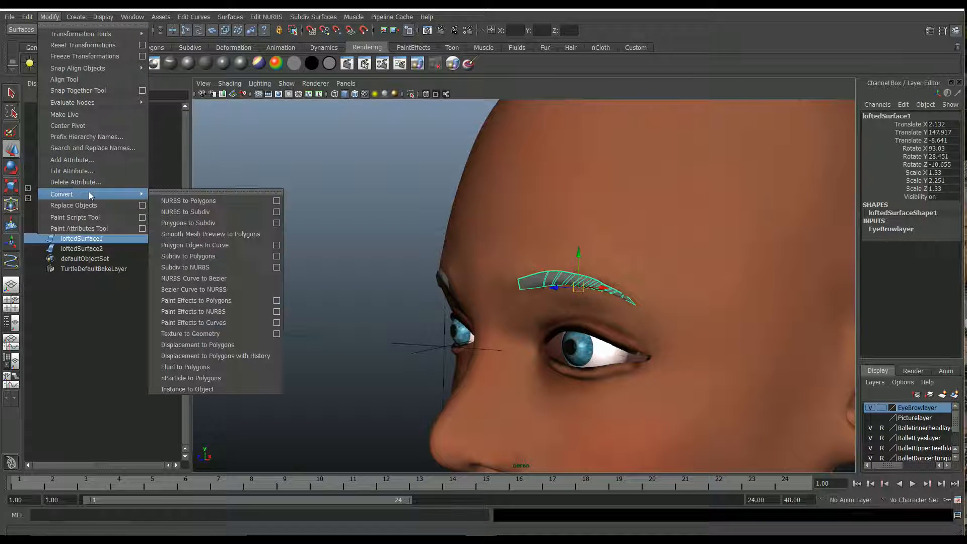
pyautogui.click(193, 203)
pyautogui.keyDown('alt'); pyautogui.moveTo(386, 264); pyautogui.dragTo(361, 270); pyautogui.keyUp('alt')
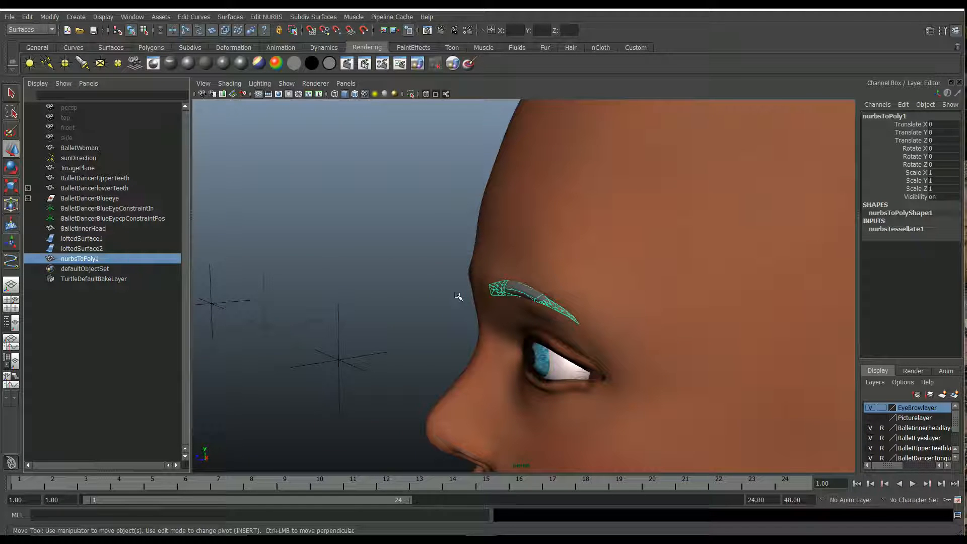
# Center the pivot of the converted polygon eyebrow
pyautogui.click(55, 17)
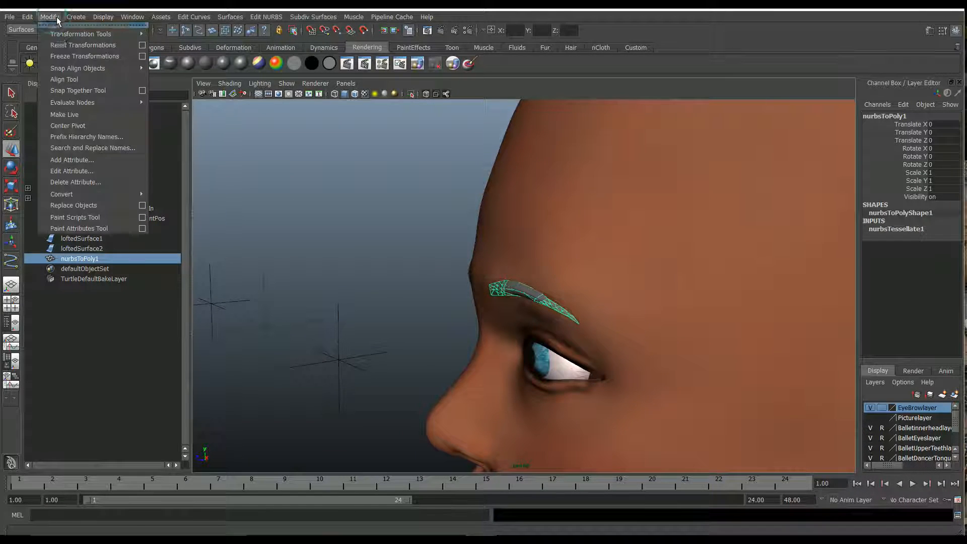
pyautogui.click(95, 127)
pyautogui.keyDown('alt'); pyautogui.moveTo(417, 255); pyautogui.dragTo(471, 302); pyautogui.keyUp('alt')
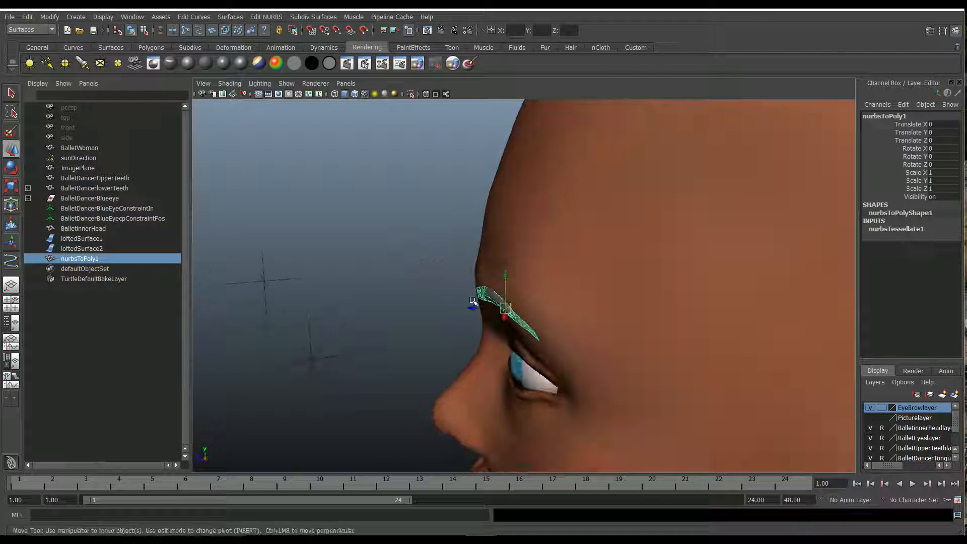
# Delete the original NURBS surface loftedSurface1, leaving the polygon eyebrow in place
pyautogui.click(125, 238)
pyautogui.keyDown('alt'); pyautogui.moveTo(410, 282); pyautogui.dragTo(468, 291); pyautogui.keyUp('alt')
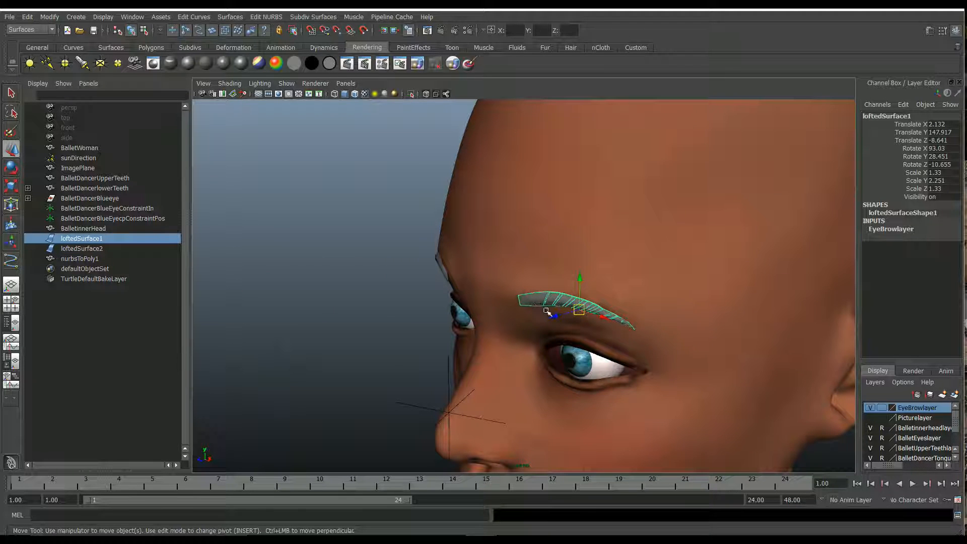
pyautogui.press('Delete')
pyautogui.keyDown('alt'); pyautogui.moveTo(583, 347); pyautogui.dragTo(663, 330); pyautogui.keyUp('alt')
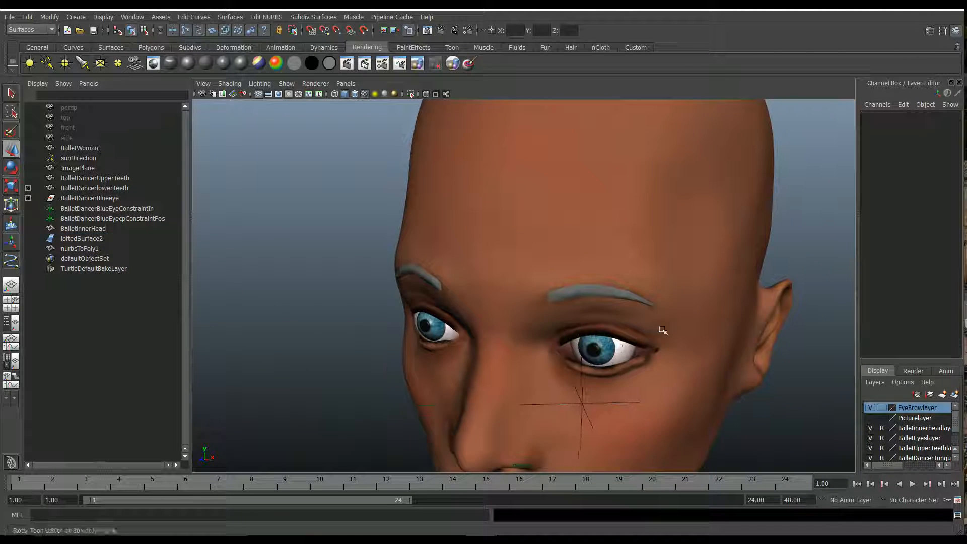
# Rename the polygon eyebrow nurbsToPoly1 as BalletDancerLeftBrow
pyautogui.keyDown('alt'); pyautogui.moveTo(663, 330); pyautogui.dragTo(877, 350, button='right'); pyautogui.keyUp('alt')
pyautogui.click(730, 309)
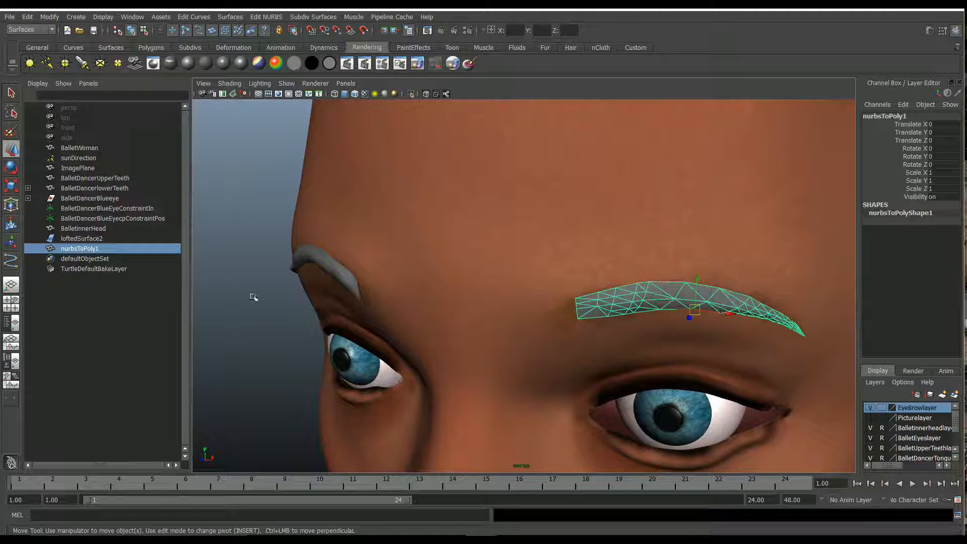
pyautogui.doubleClick(142, 253)
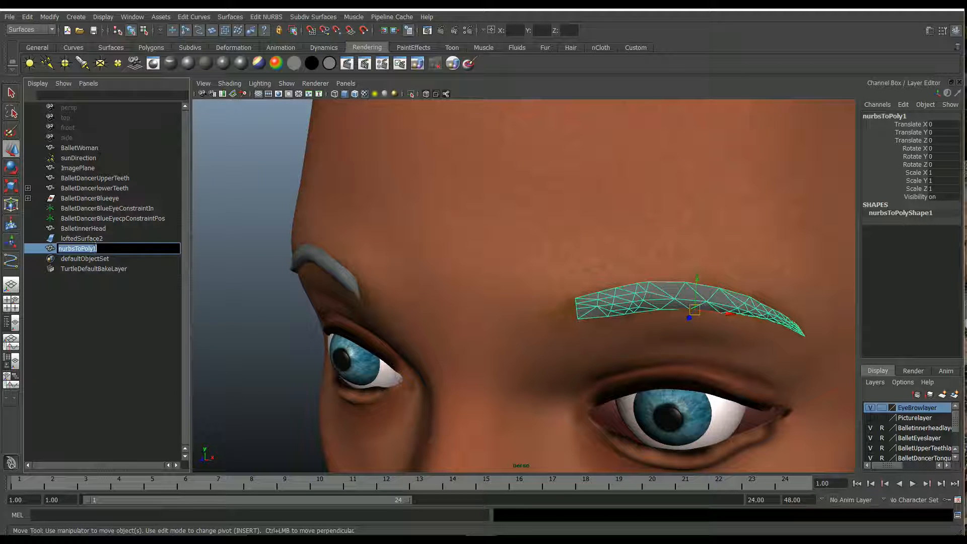
pyautogui.press('BackSpace')
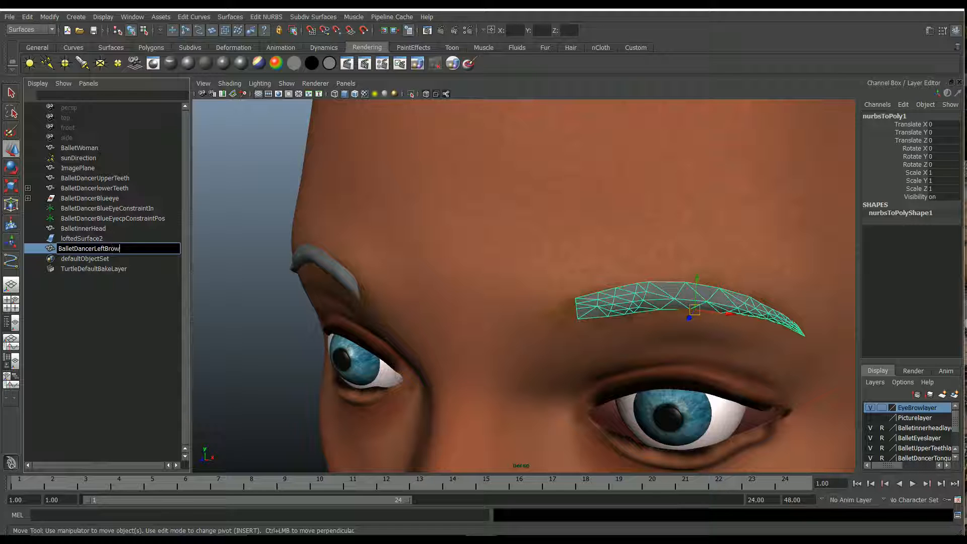
pyautogui.press('Return')
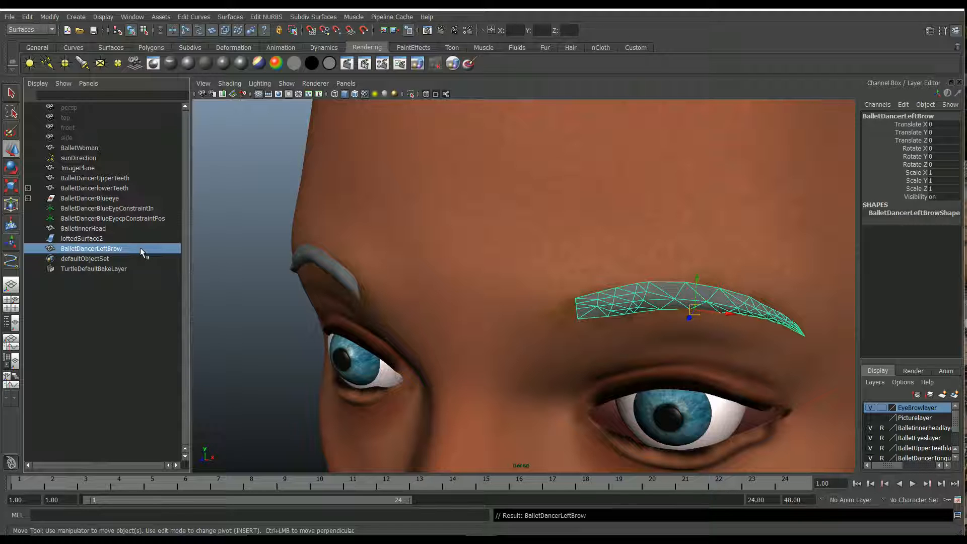
# Move BalletDancerLeftBrow slightly back into the forehead, to about -0.005 on Z, then deselect it
pyautogui.scroll(-5, 408, 288)
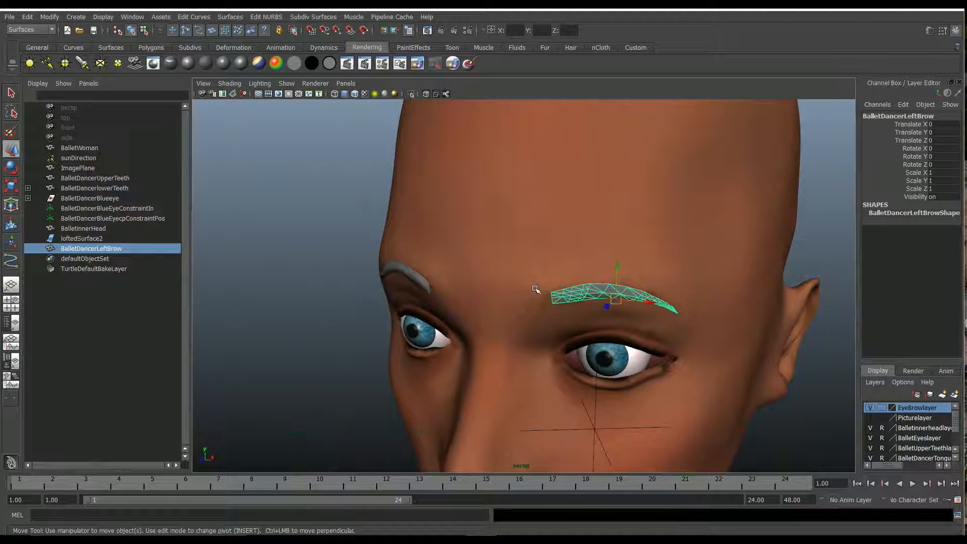
pyautogui.keyDown('alt'); pyautogui.moveTo(536, 290); pyautogui.dragTo(425, 253); pyautogui.keyUp('alt')
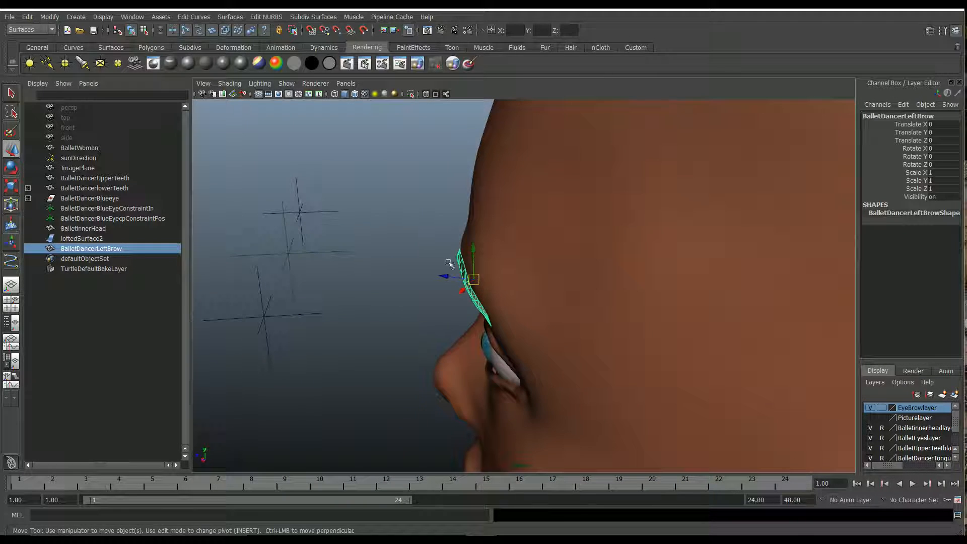
pyautogui.keyDown('alt'); pyautogui.moveTo(484, 268); pyautogui.dragTo(561, 285, button='right'); pyautogui.keyUp('alt')
pyautogui.keyDown('alt'); pyautogui.moveTo(561, 284); pyautogui.dragTo(575, 307); pyautogui.keyUp('alt')
pyautogui.click(480, 350)
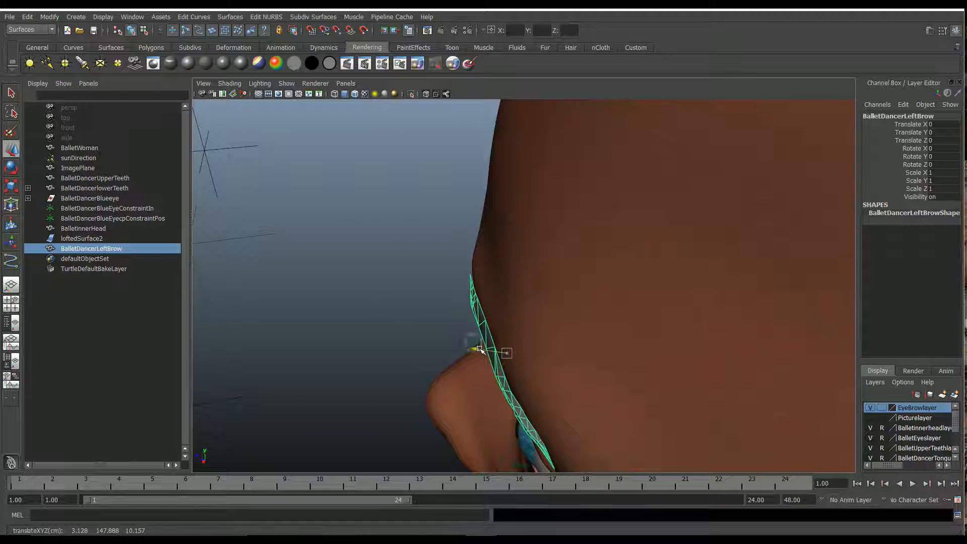
pyautogui.moveTo(479, 351); pyautogui.dragTo(542, 308)
pyautogui.moveTo(537, 273); pyautogui.dragTo(686, 282)
pyautogui.click(766, 324)
pyautogui.click(770, 275)
pyautogui.keyDown('alt'); pyautogui.moveTo(768, 276); pyautogui.dragTo(587, 278); pyautogui.keyUp('alt')
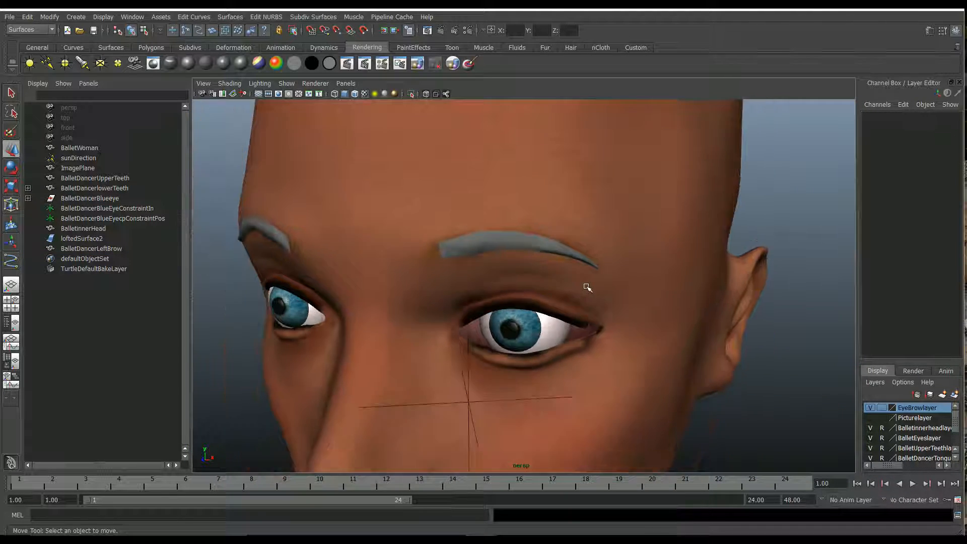
# Select BalletDancerLeftBrow and display the attributes of its current lambert1 material
pyautogui.click(536, 238)
pyautogui.click(943, 31)
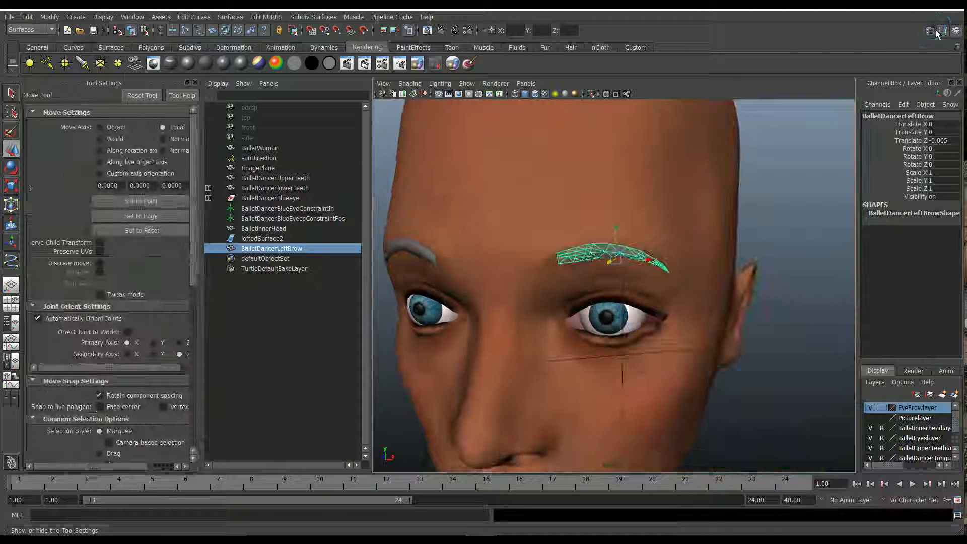
pyautogui.click(931, 30)
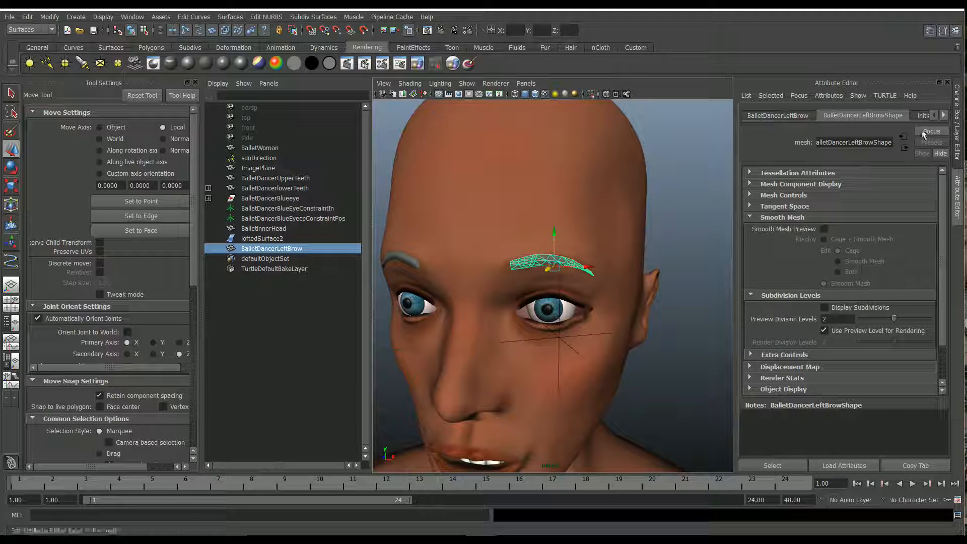
pyautogui.click(196, 82)
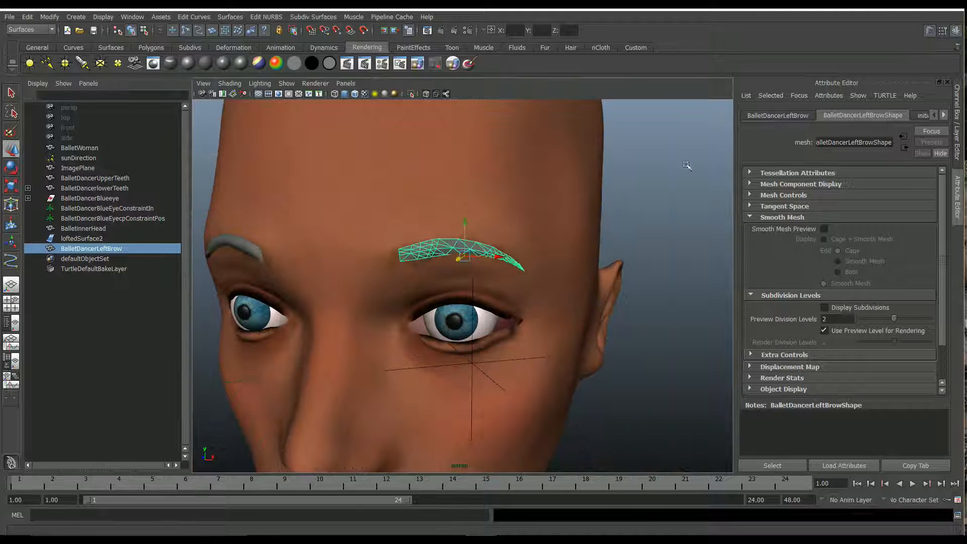
pyautogui.click(944, 115)
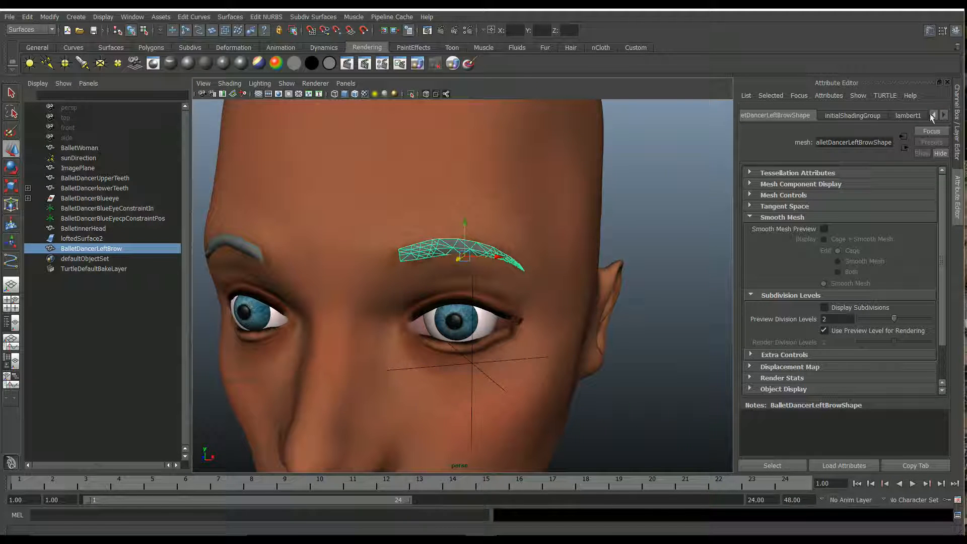
pyautogui.click(912, 116)
# Assign a new Lambert material to BalletDancerLeftBrow and name it LeftBalletBrowColour
pyautogui.rightClick(427, 248)
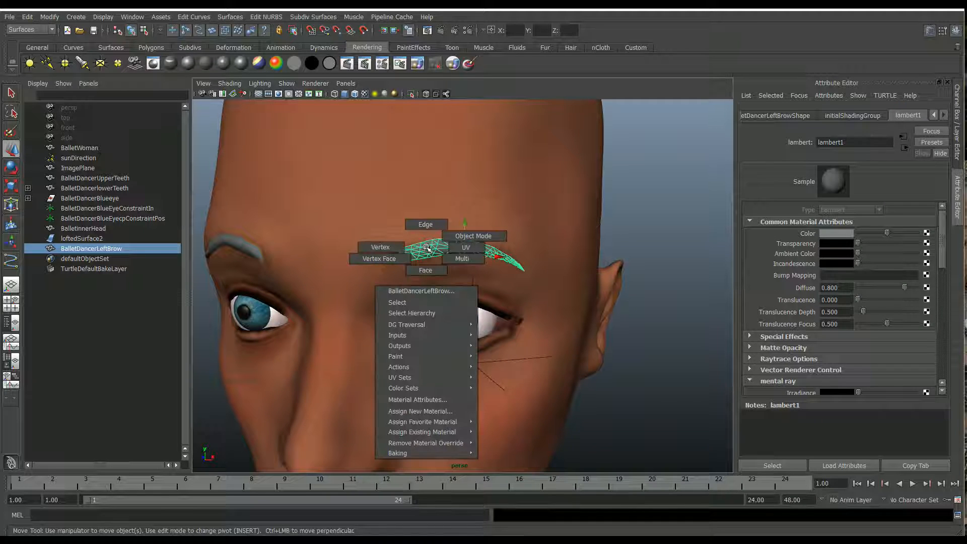
pyautogui.click(435, 411)
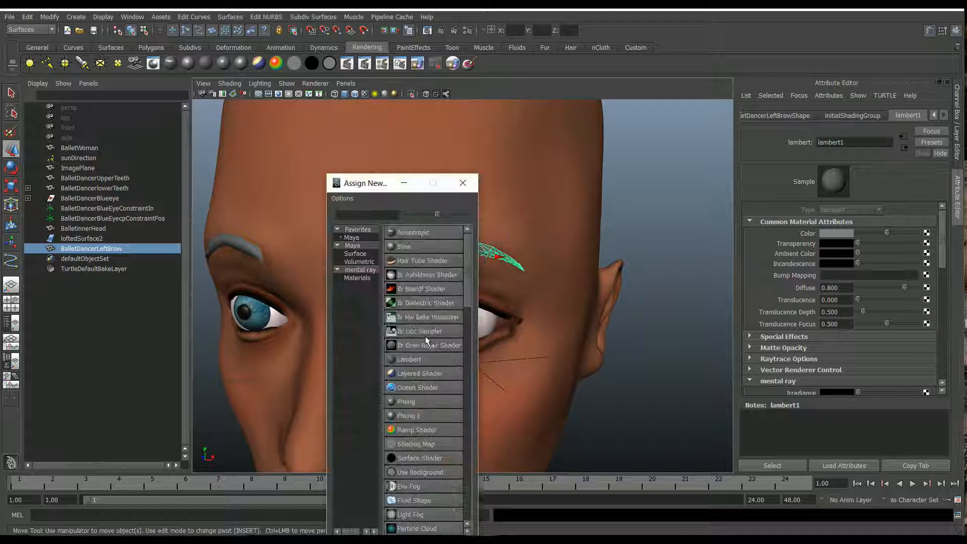
pyautogui.click(426, 360)
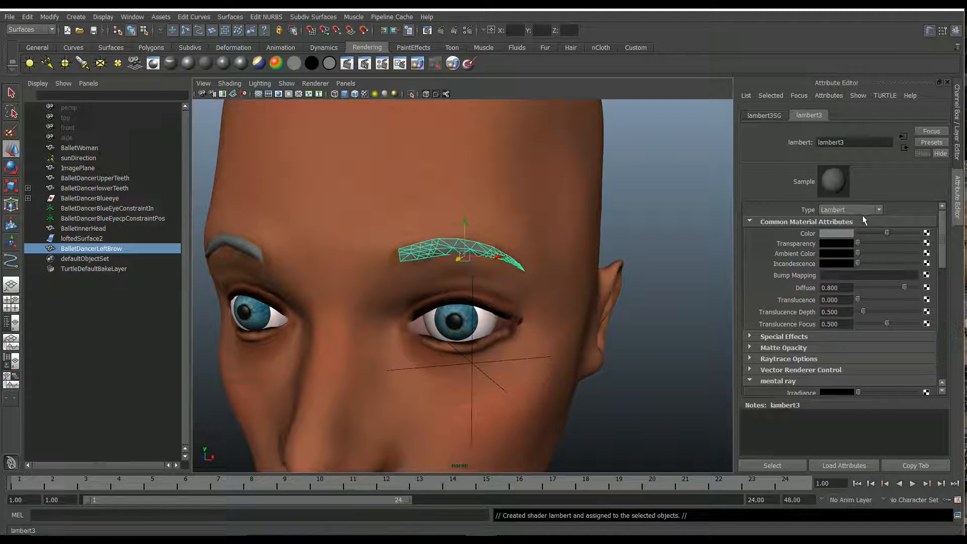
pyautogui.click(856, 142)
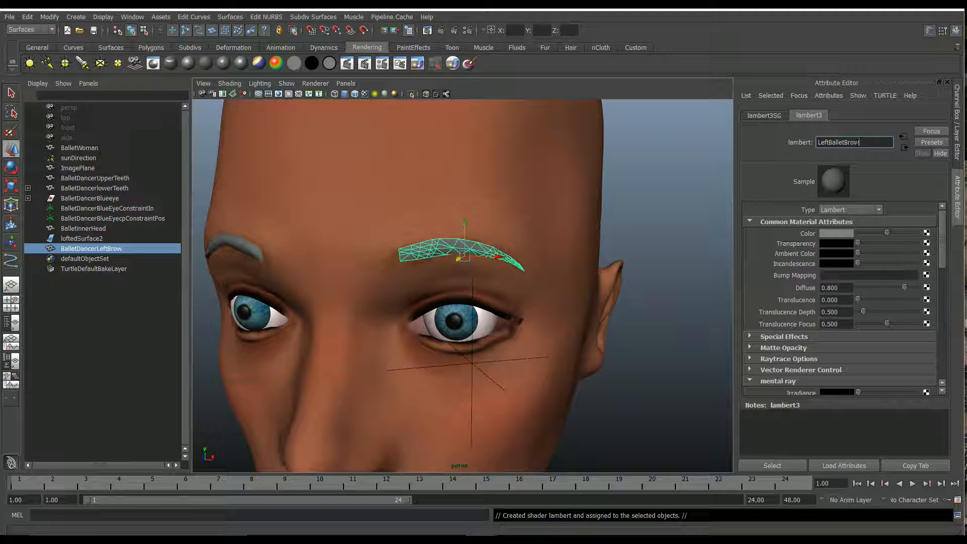
pyautogui.write('Colour')
pyautogui.click(838, 234)
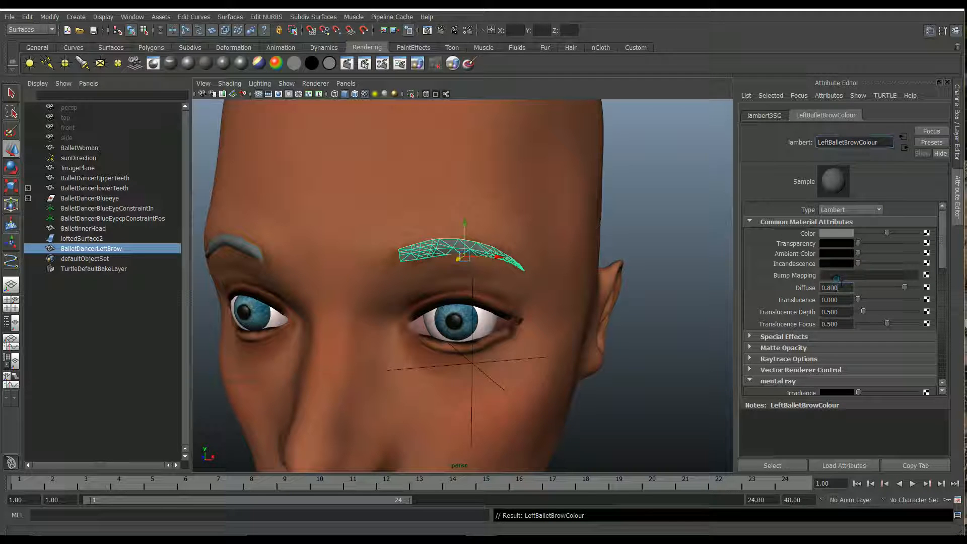
# Save the scene with the eyebrow's new material
pyautogui.keyDown('alt'); pyautogui.moveTo(542, 271); pyautogui.dragTo(529, 242); pyautogui.keyUp('alt')
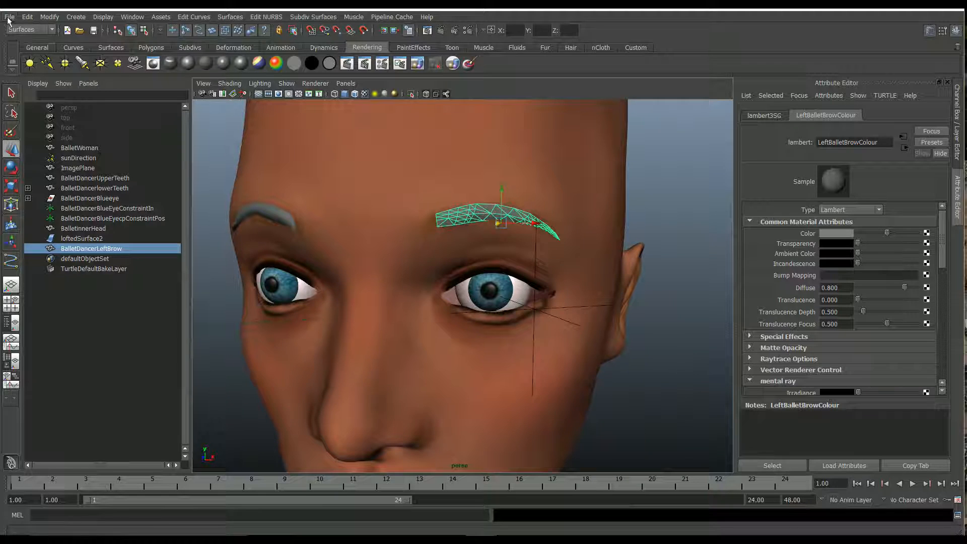
pyautogui.click(10, 17)
pyautogui.click(31, 57)
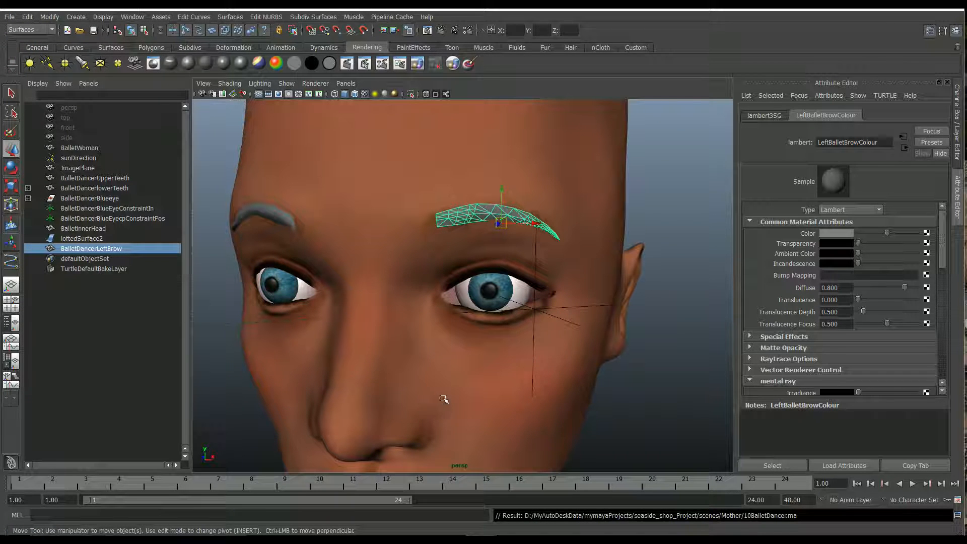
# Render the current frame of the dancer's face from the front to check the eyebrows
pyautogui.keyDown('alt'); pyautogui.moveTo(466, 339); pyautogui.dragTo(485, 341); pyautogui.keyUp('alt')
pyautogui.scroll(-2, 484, 341)
pyautogui.keyDown('alt'); pyautogui.moveTo(437, 318); pyautogui.dragTo(438, 275, button='middle'); pyautogui.keyUp('alt')
pyautogui.scroll(-1, 438, 275)
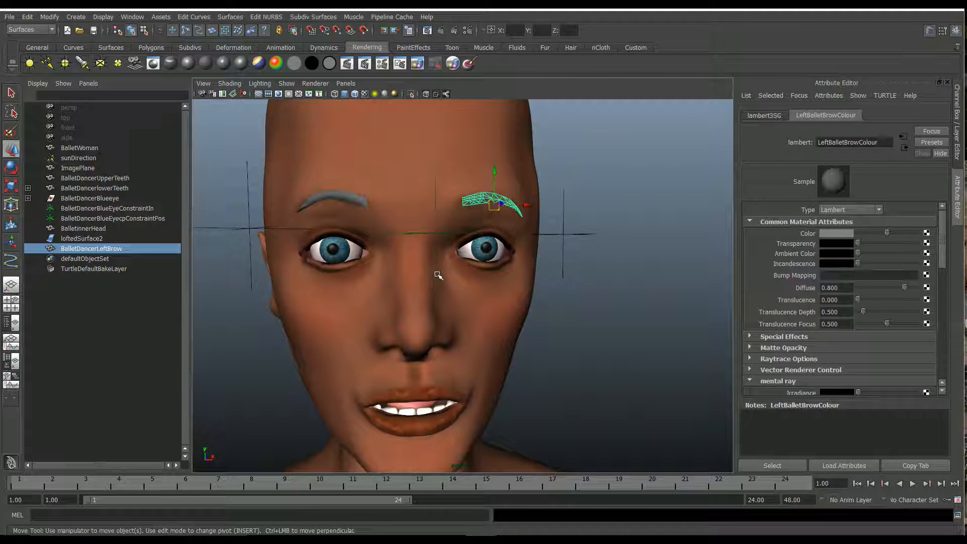
pyautogui.click(348, 63)
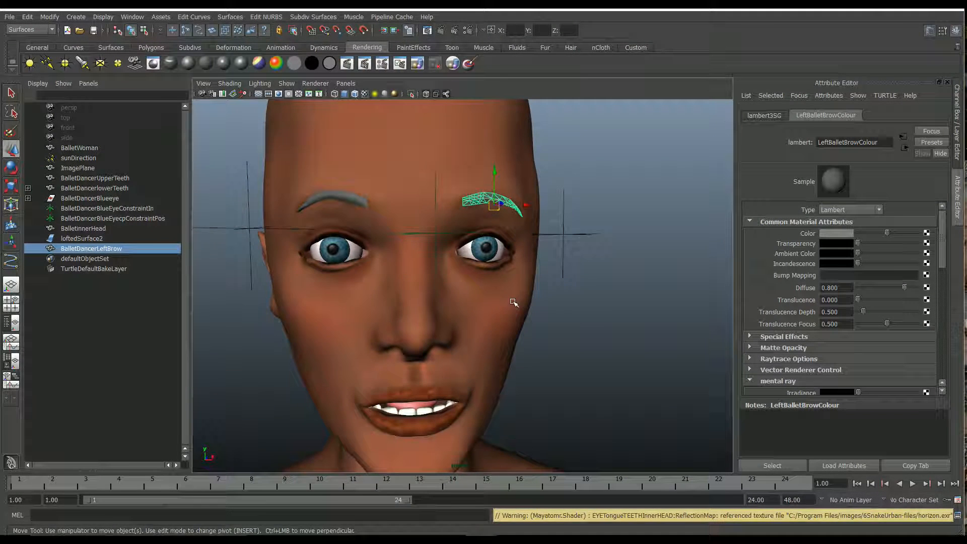
# Send the selected BalletDancerLeftBrow to Mudbox, adding it to the current scene
pyautogui.keyDown('alt'); pyautogui.moveTo(514, 302); pyautogui.dragTo(481, 305); pyautogui.keyUp('alt')
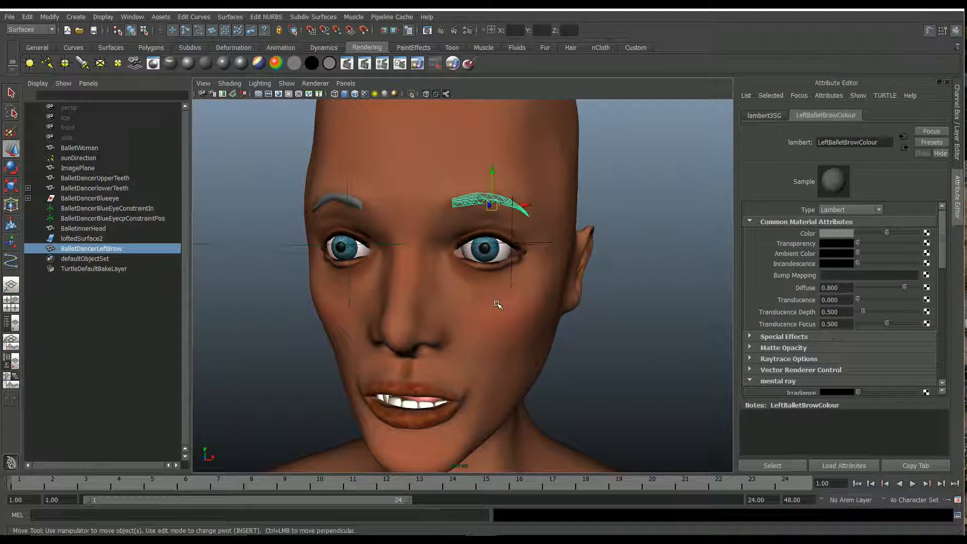
pyautogui.moveTo(491, 525)
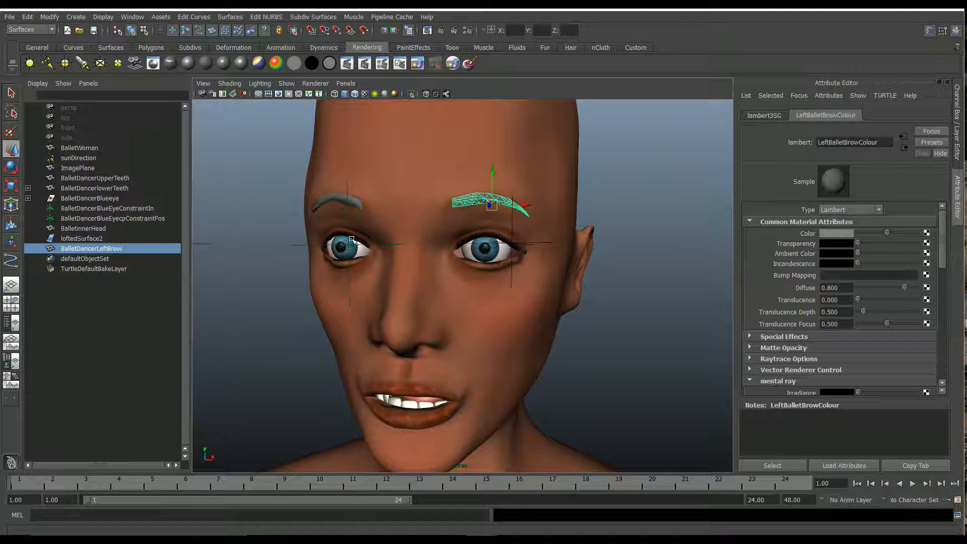
pyautogui.click(9, 17)
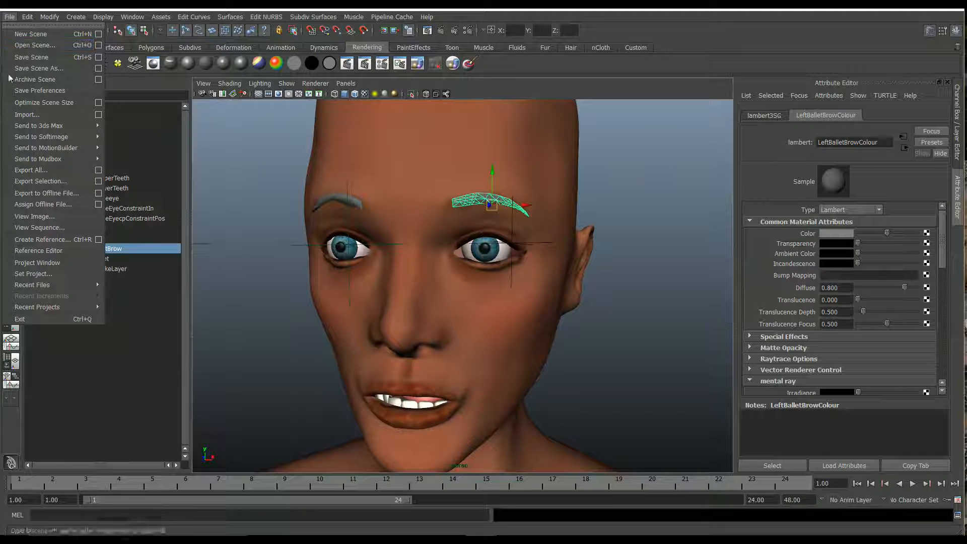
pyautogui.moveTo(27, 158)
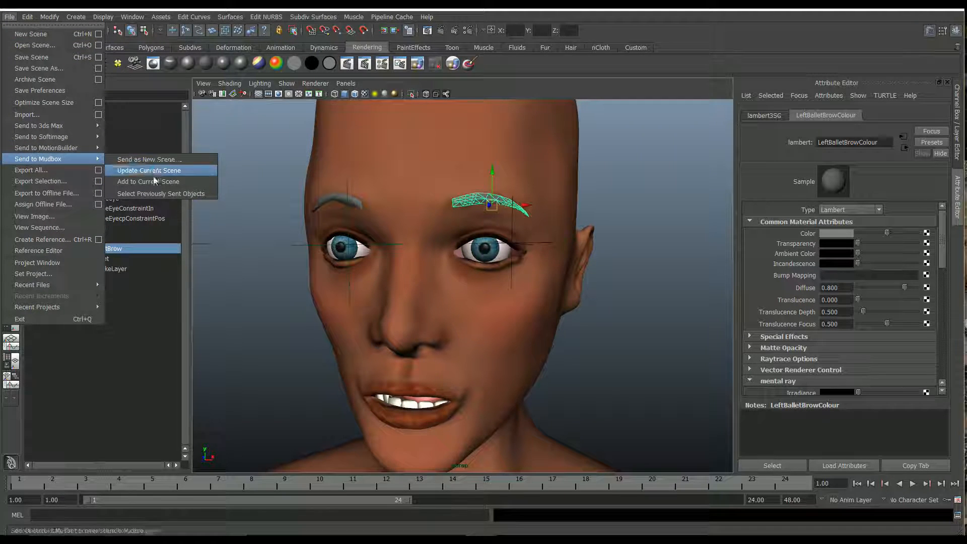
pyautogui.click(173, 182)
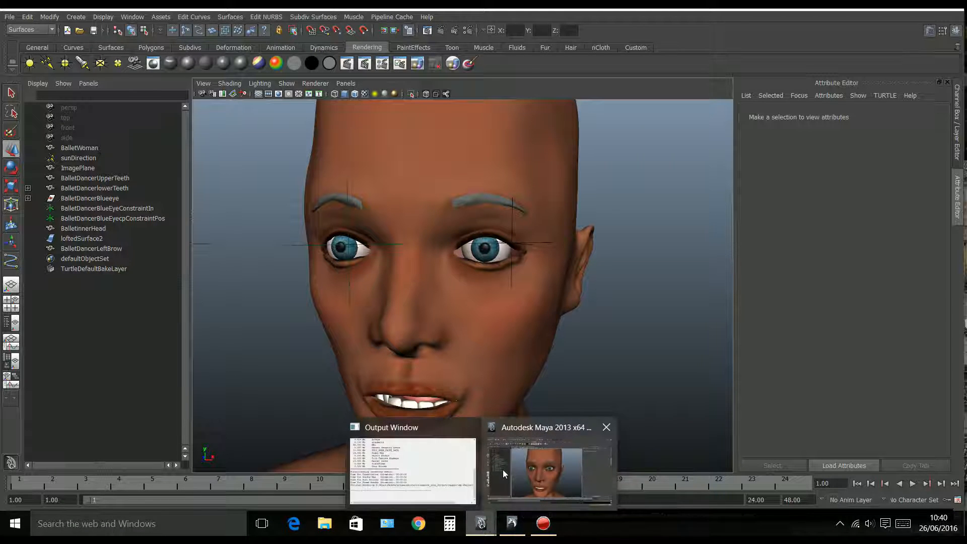
# Switch to Mudbox and check the 3D view, layers and object list for the sent eyebrow
pyautogui.click(512, 523)
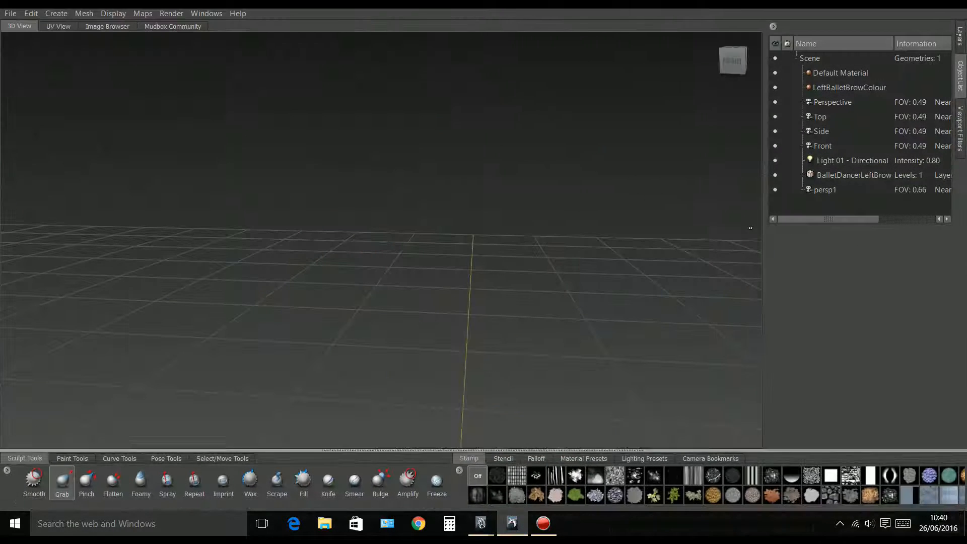
pyautogui.keyDown('alt'); pyautogui.moveTo(539, 361); pyautogui.dragTo(593, 341); pyautogui.keyUp('alt')
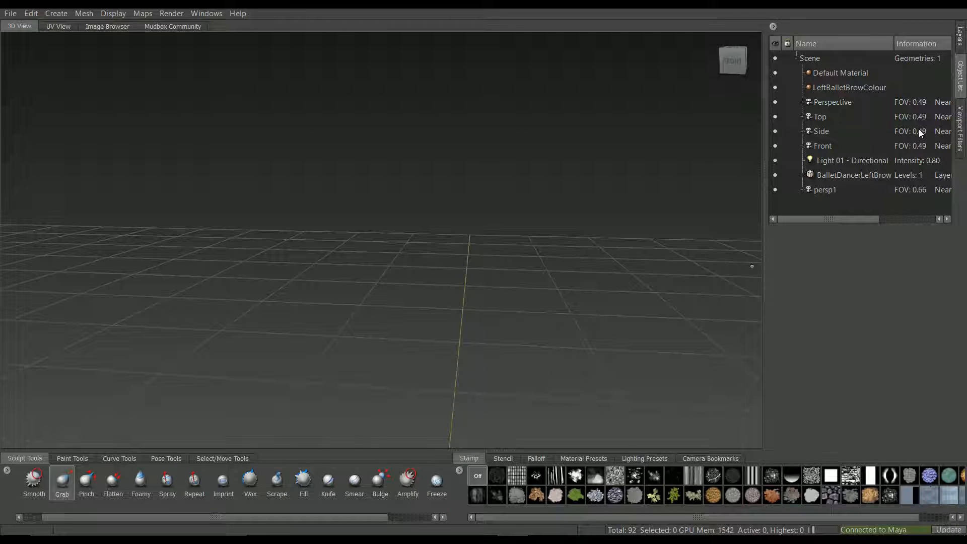
pyautogui.click(962, 36)
pyautogui.click(963, 59)
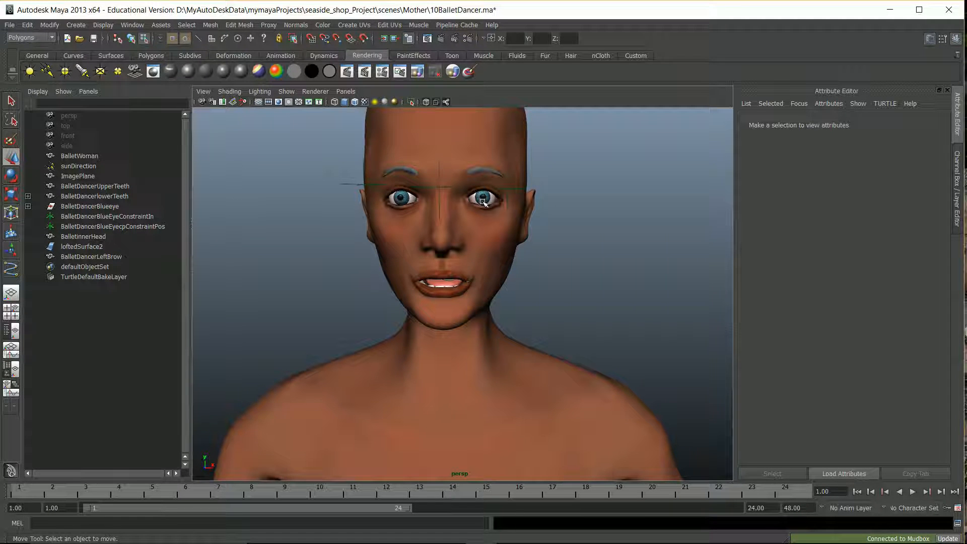
# In Maya, select BalletDancerLeftBrow, check it against the face from the side, and reverse its normals
pyautogui.keyDown('alt'); pyautogui.moveTo(505, 306); pyautogui.dragTo(577, 319, button='right'); pyautogui.keyUp('alt')
pyautogui.keyDown('alt'); pyautogui.moveTo(577, 319); pyautogui.dragTo(403, 287); pyautogui.keyUp('alt')
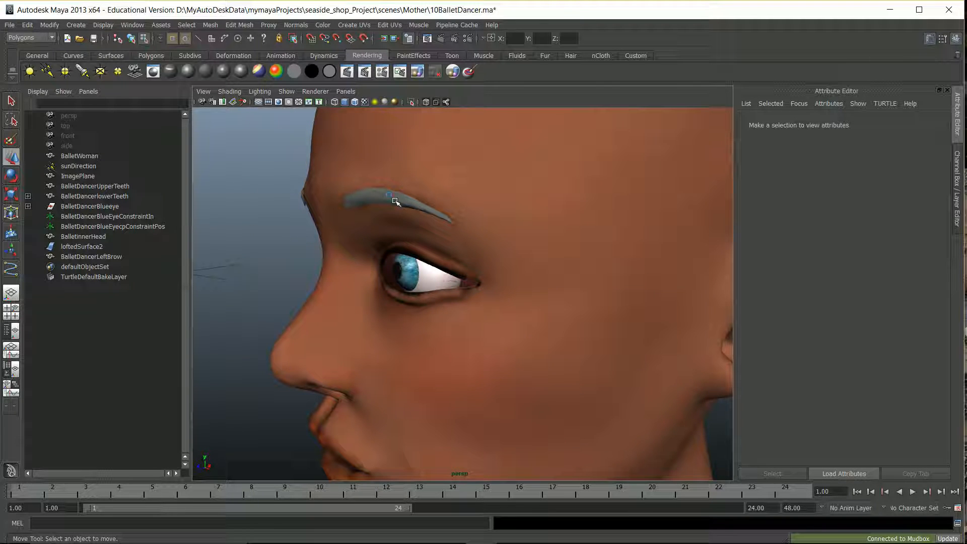
pyautogui.click(396, 201)
pyautogui.keyDown('alt'); pyautogui.moveTo(397, 202); pyautogui.dragTo(399, 221); pyautogui.keyUp('alt')
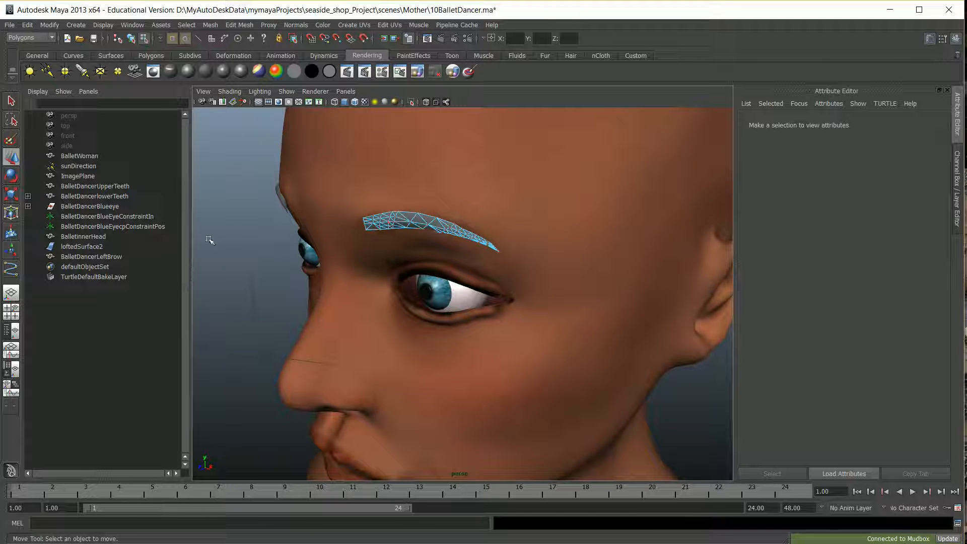
pyautogui.click(133, 258)
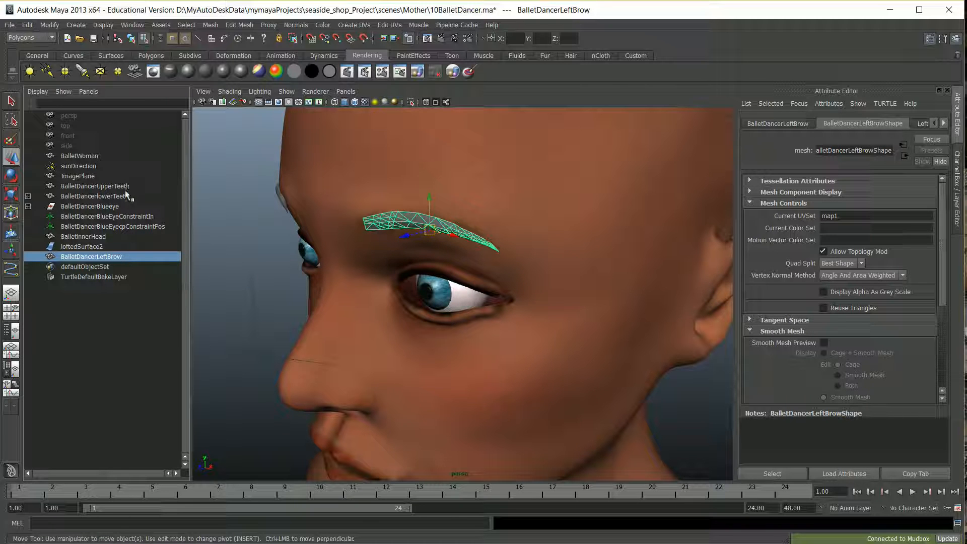
pyautogui.keyDown('alt'); pyautogui.moveTo(305, 245); pyautogui.dragTo(252, 244); pyautogui.keyUp('alt')
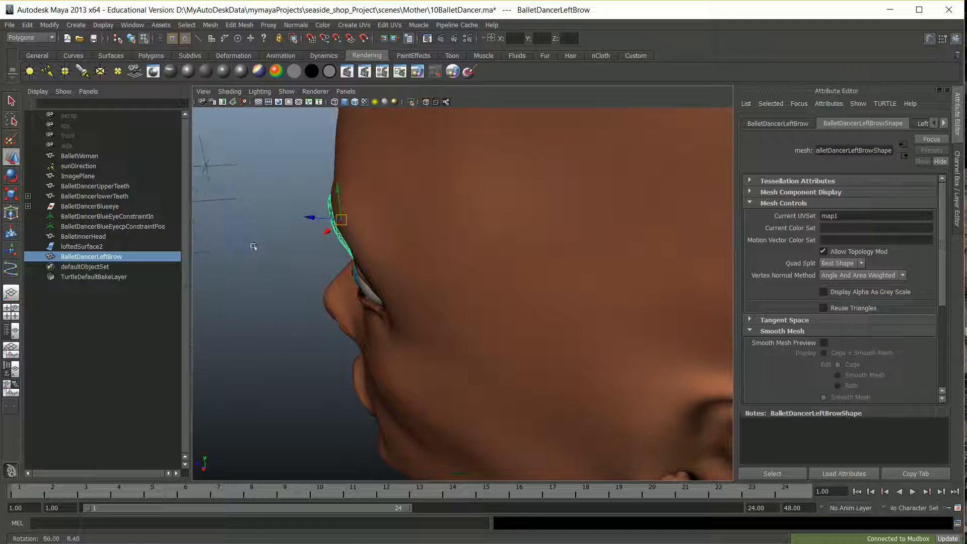
pyautogui.keyDown('alt'); pyautogui.moveTo(380, 255); pyautogui.dragTo(468, 248); pyautogui.keyUp('alt')
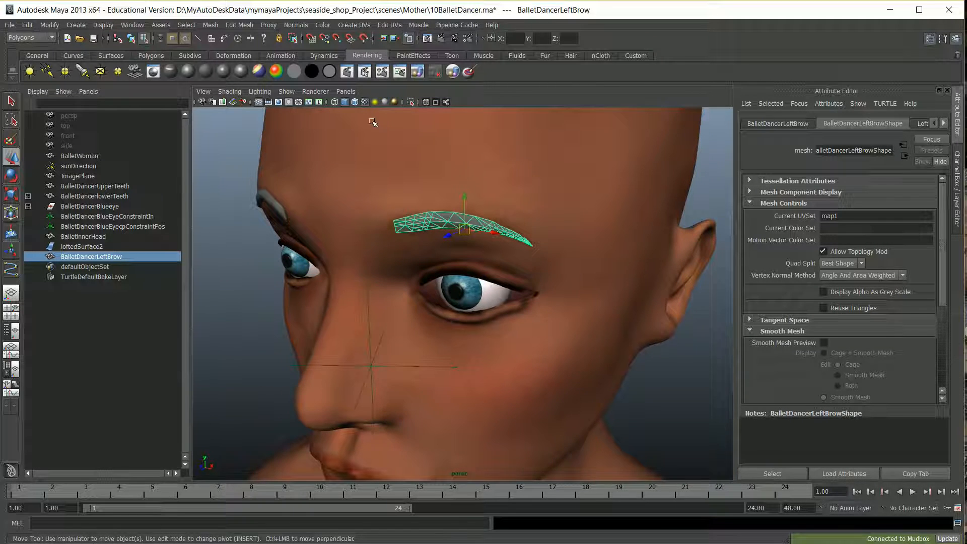
pyautogui.click(297, 25)
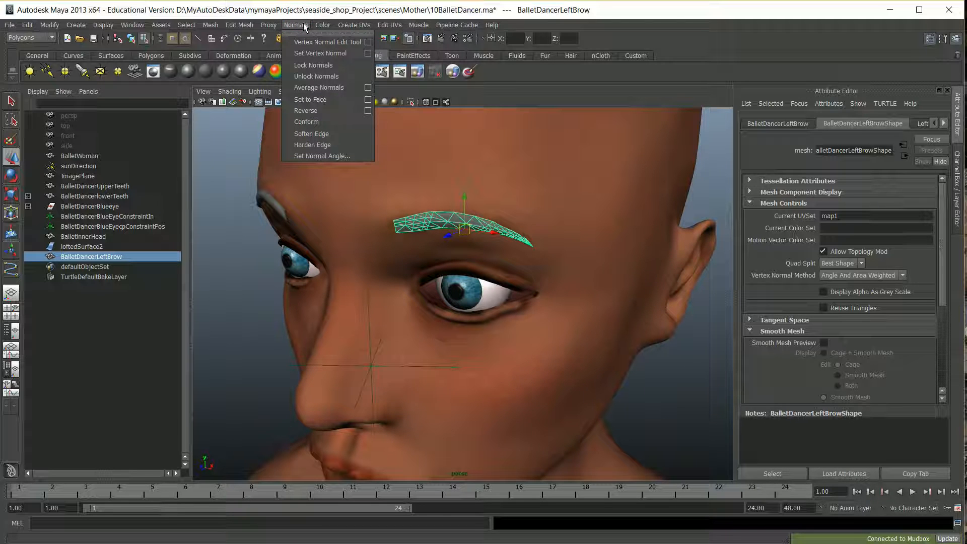
pyautogui.click(315, 109)
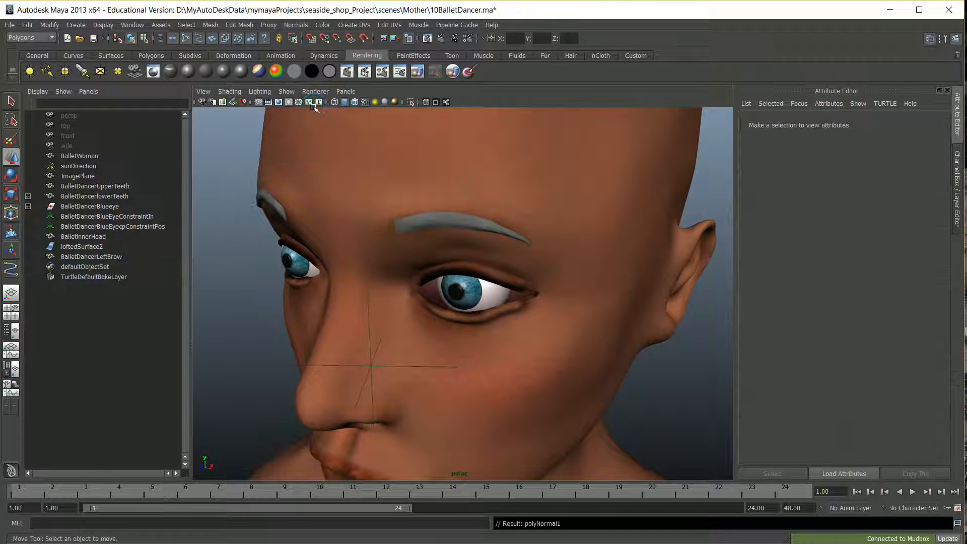
# Reselect BalletDancerLeftBrow and save the scene with the reversed normals
pyautogui.click(454, 222)
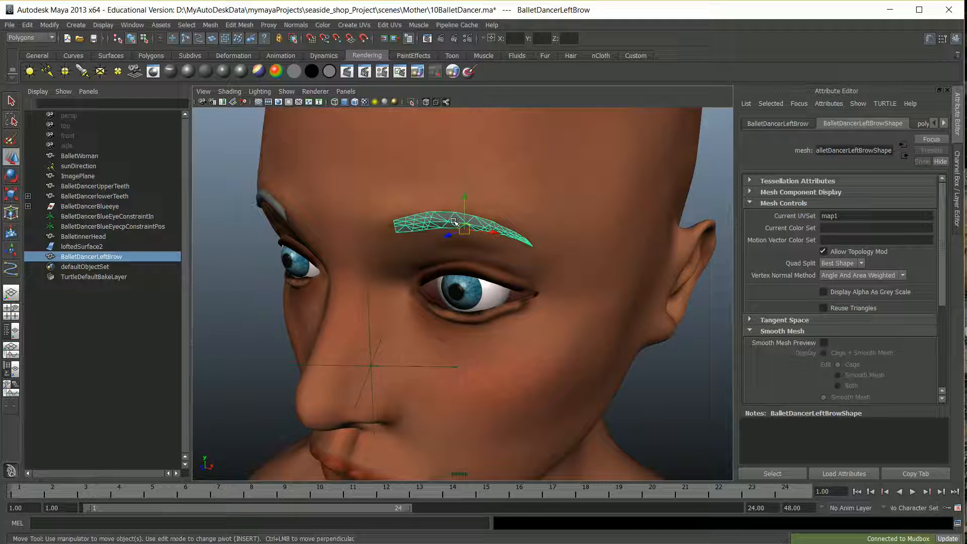
pyautogui.click(9, 25)
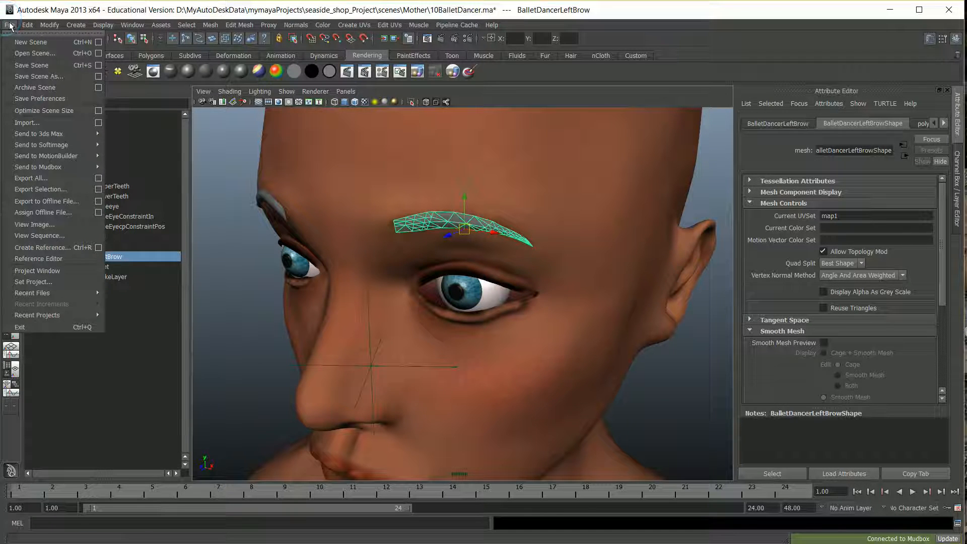
pyautogui.moveTo(11, 25)
pyautogui.click(21, 64)
# Send the reversed BalletDancerLeftBrow to Mudbox again, adding it to the current scene
pyautogui.click(11, 26)
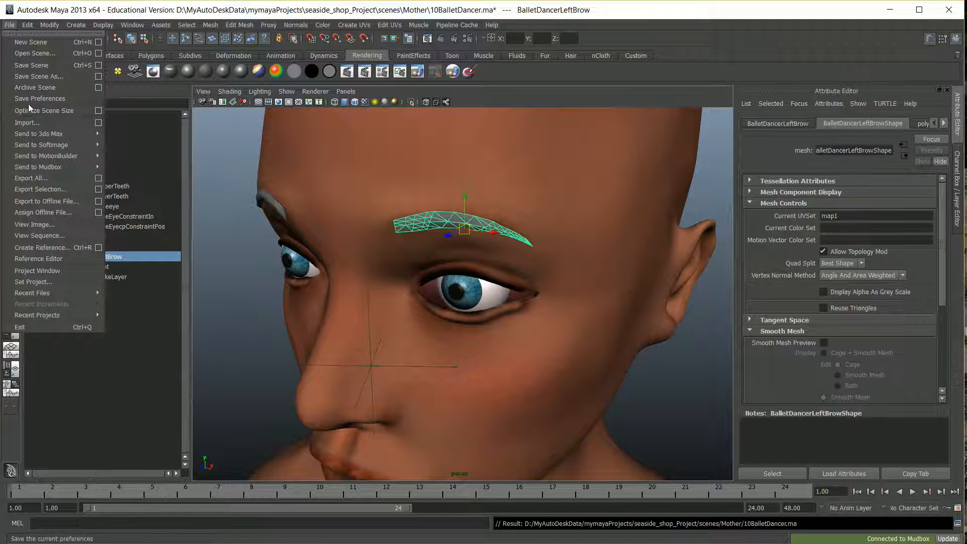
pyautogui.moveTo(35, 168)
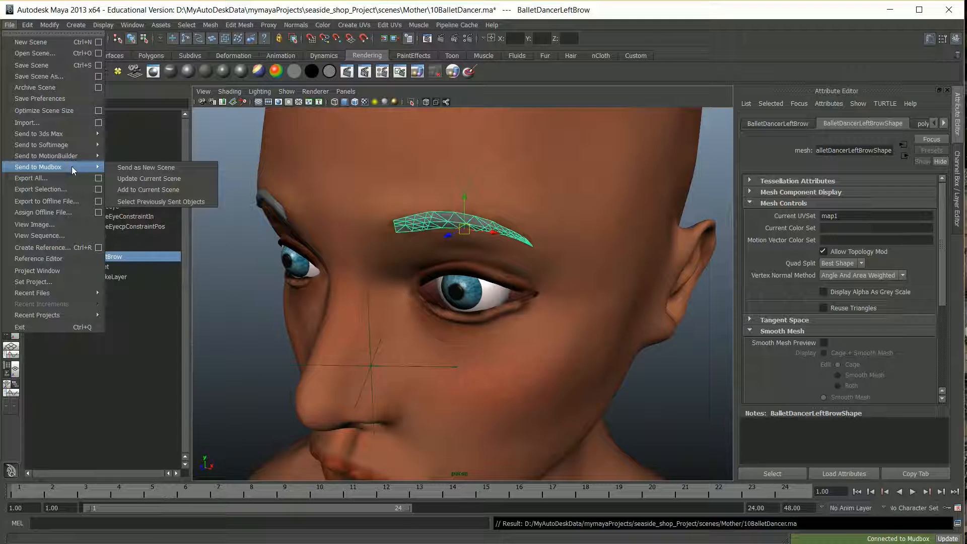
pyautogui.click(154, 189)
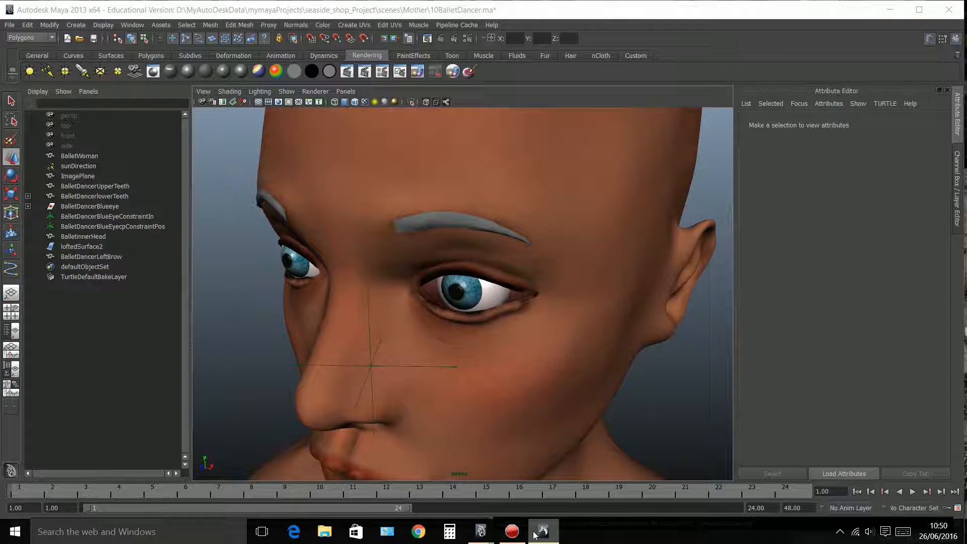
# Switch to Mudbox and activate the Translate, Rotate and Scale tools in turn, ending on Scale
pyautogui.click(536, 534)
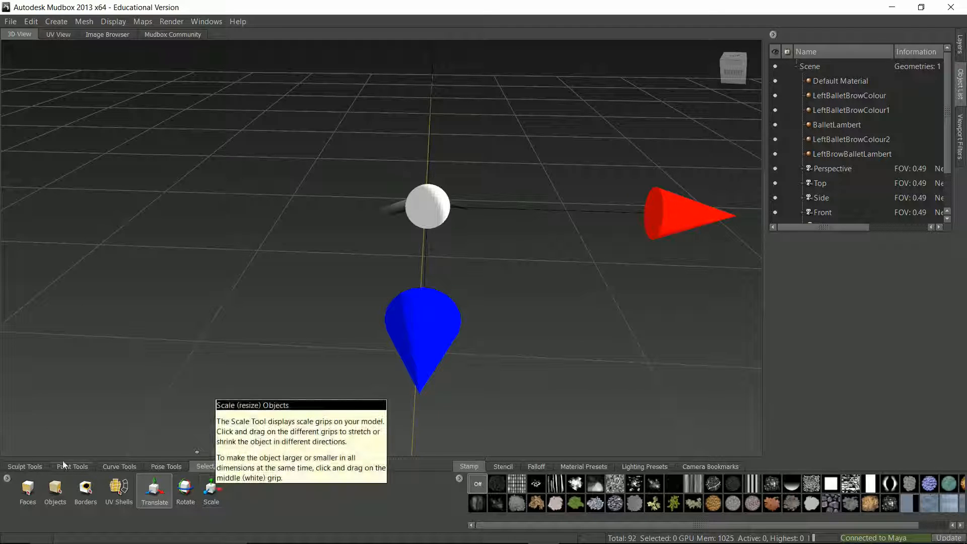
pyautogui.click(34, 464)
pyautogui.click(222, 467)
pyautogui.click(155, 488)
pyautogui.click(186, 488)
pyautogui.click(212, 488)
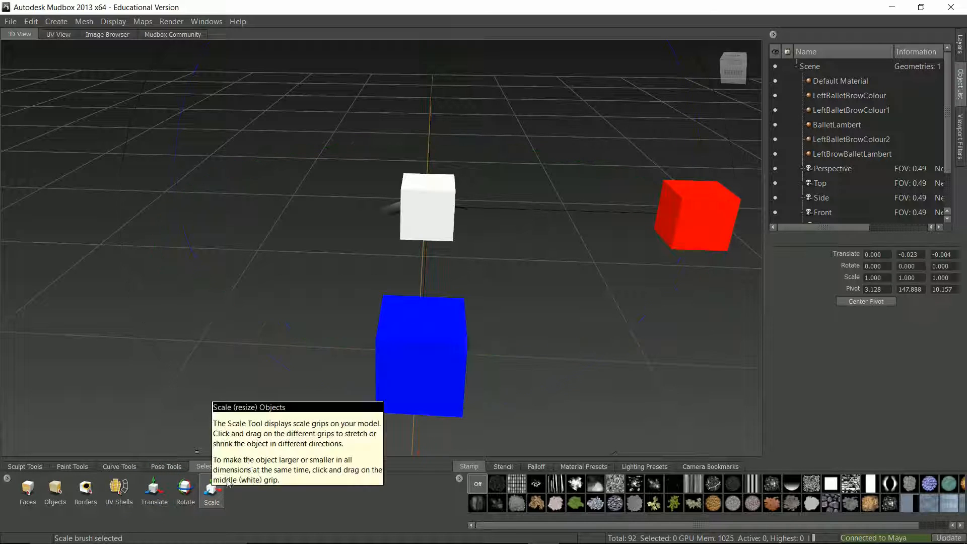
# Select BalletDancerLeftBrow and replace the active Scale tool with the Eyedropper paint tool
pyautogui.scroll(-1, 842, 190)
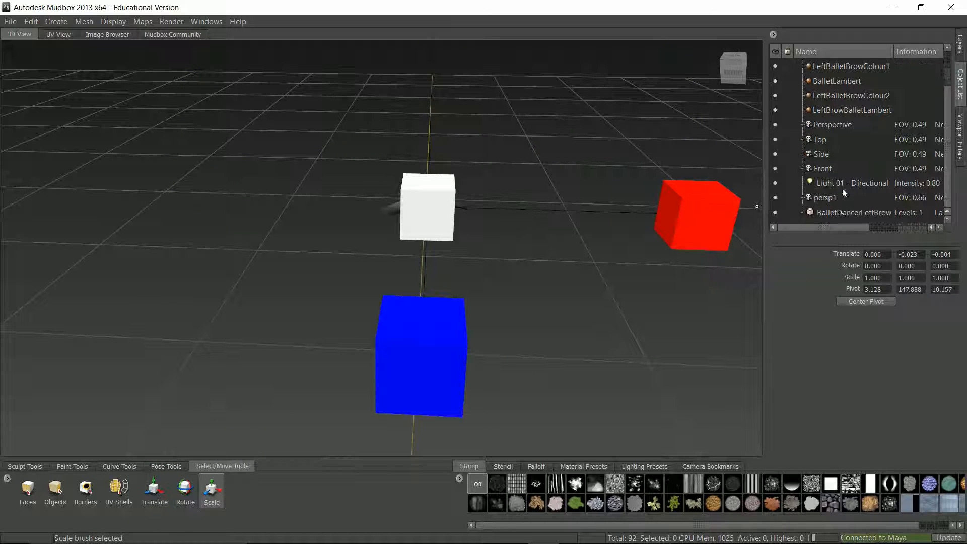
pyautogui.click(840, 212)
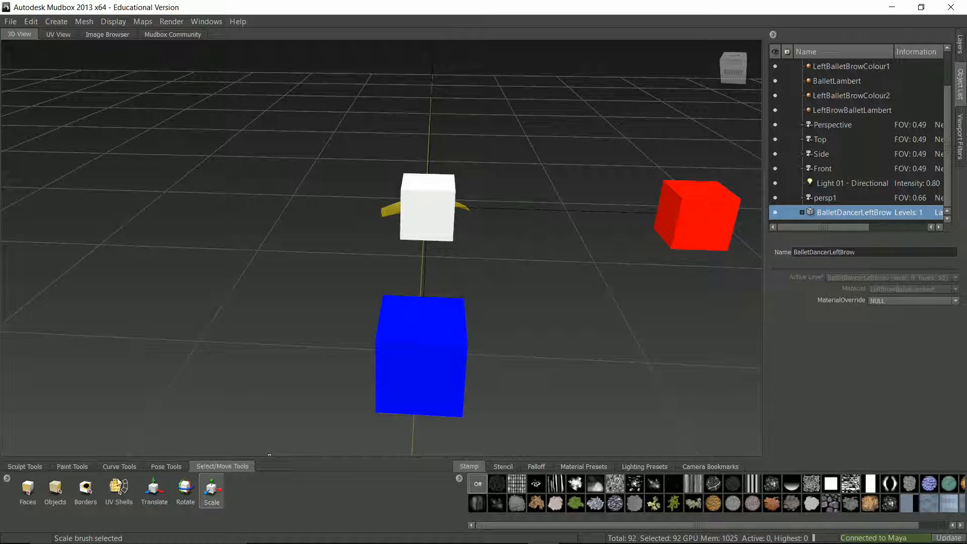
pyautogui.click(35, 467)
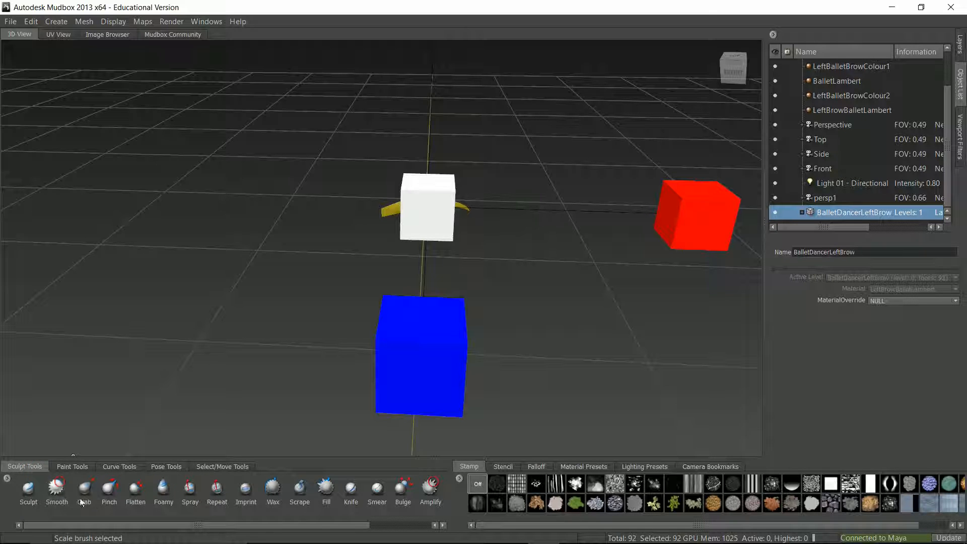
pyautogui.click(72, 467)
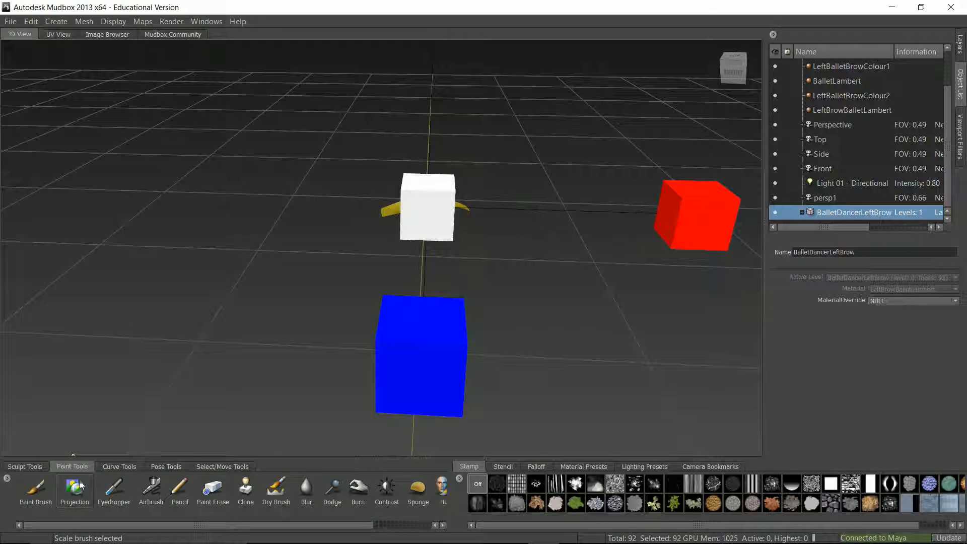
pyautogui.click(112, 487)
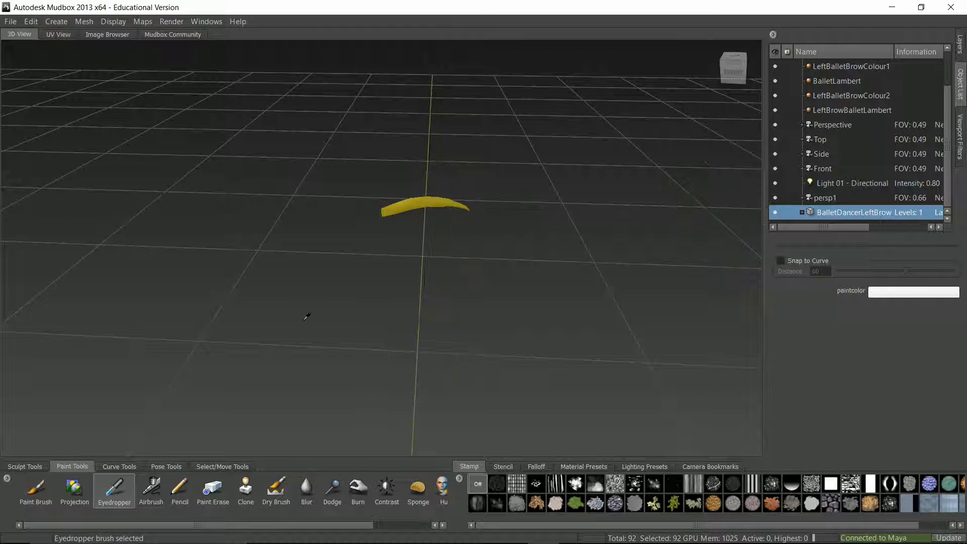
pyautogui.keyDown('alt'); pyautogui.moveTo(422, 302); pyautogui.dragTo(447, 295); pyautogui.keyUp('alt')
pyautogui.keyDown('alt'); pyautogui.moveTo(446, 296); pyautogui.dragTo(504, 282, button='right'); pyautogui.keyUp('alt')
pyautogui.keyDown('alt'); pyautogui.moveTo(504, 202); pyautogui.dragTo(373, 398, button='middle'); pyautogui.keyUp('alt')
pyautogui.keyDown('alt'); pyautogui.moveTo(408, 306); pyautogui.dragTo(428, 277); pyautogui.keyUp('alt')
pyautogui.keyDown('alt'); pyautogui.moveTo(428, 277); pyautogui.dragTo(537, 235, button='middle'); pyautogui.keyUp('alt')
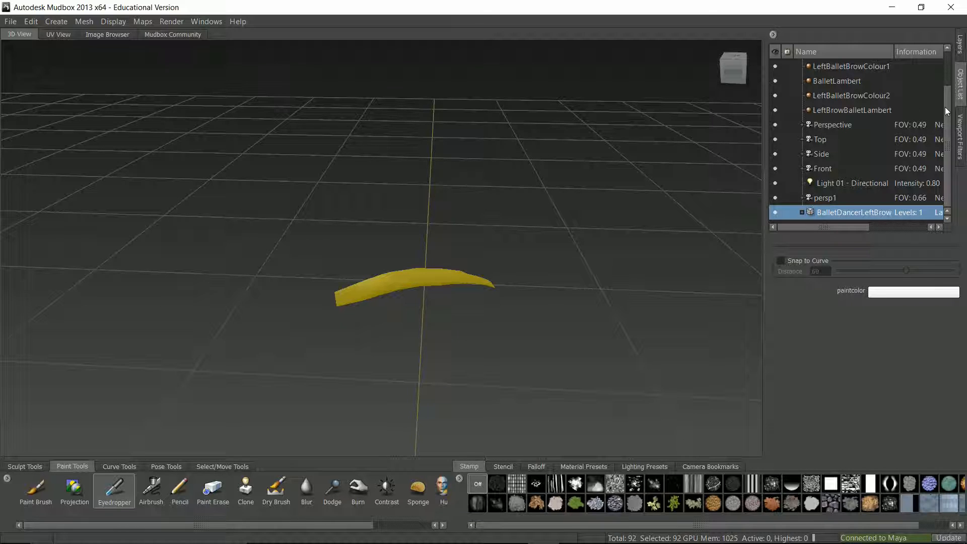
# Create a Diffuse paint layer for BalletDancerLeftBrow
pyautogui.scroll(1, 947, 111)
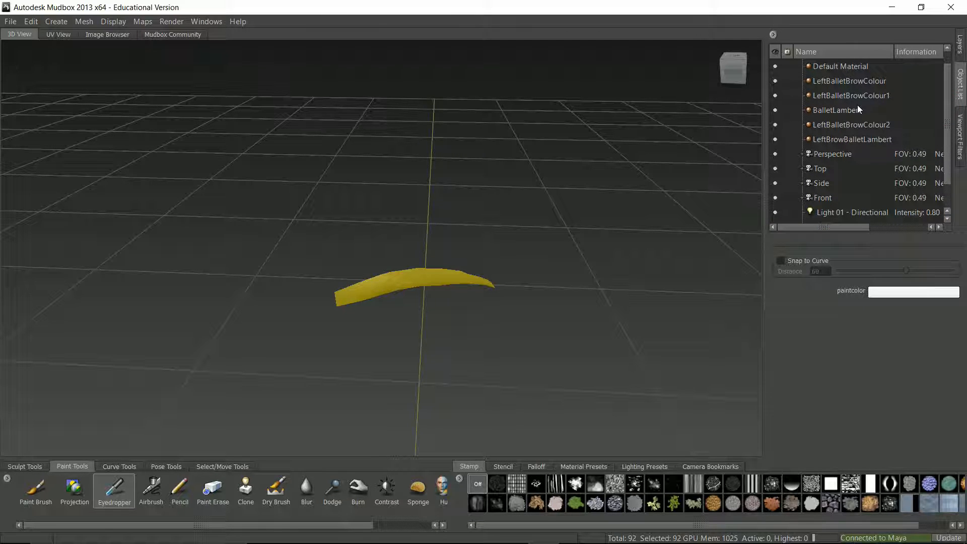
pyautogui.click(961, 44)
pyautogui.click(881, 36)
pyautogui.click(774, 50)
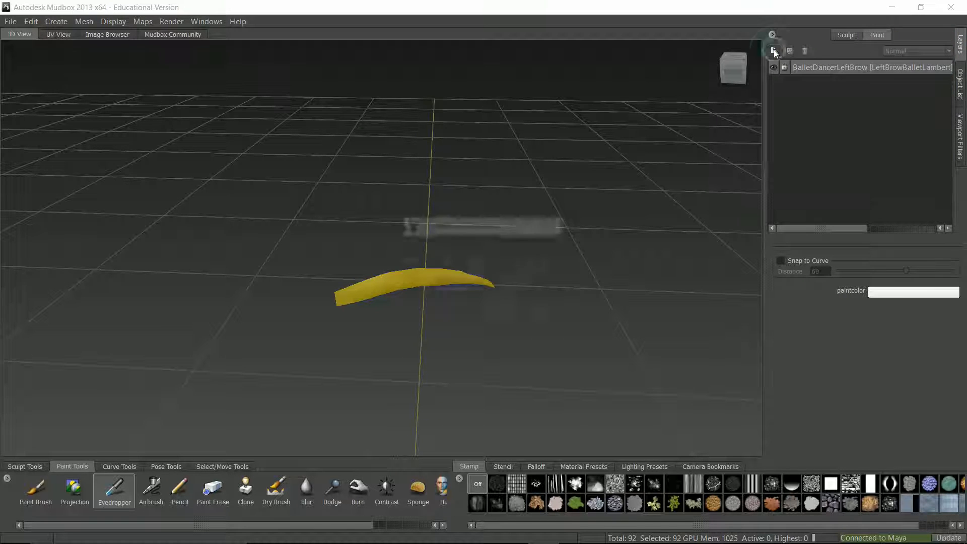
pyautogui.click(496, 310)
pyautogui.keyDown('alt'); pyautogui.moveTo(373, 263); pyautogui.dragTo(428, 271, button='middle'); pyautogui.keyUp('alt')
pyautogui.keyDown('alt'); pyautogui.moveTo(433, 220); pyautogui.dragTo(551, 245, button='right'); pyautogui.keyUp('alt')
pyautogui.keyDown('alt'); pyautogui.moveTo(550, 245); pyautogui.dragTo(508, 233, button='middle'); pyautogui.keyUp('alt')
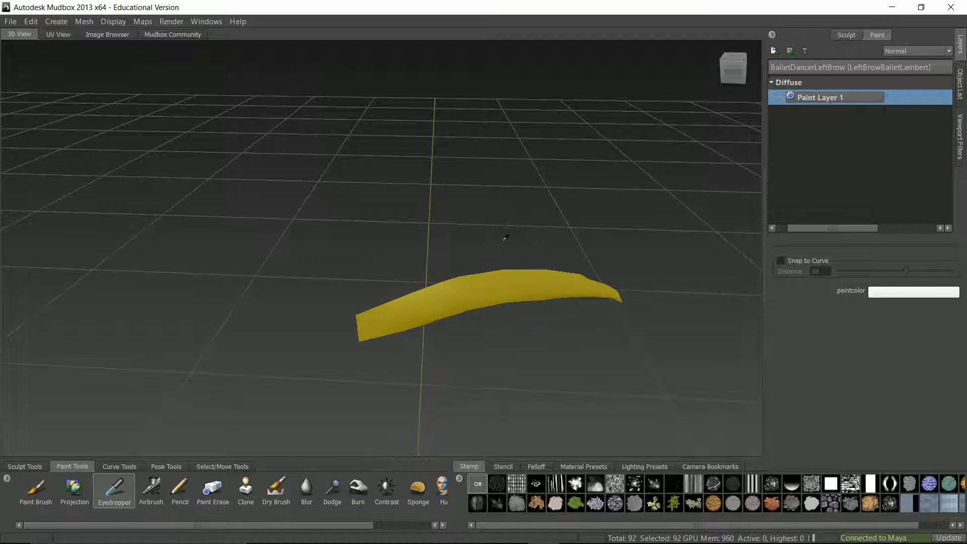
# Select the Perspective camera in place of the brow and examine the unhighlighted brow up close
pyautogui.click(959, 84)
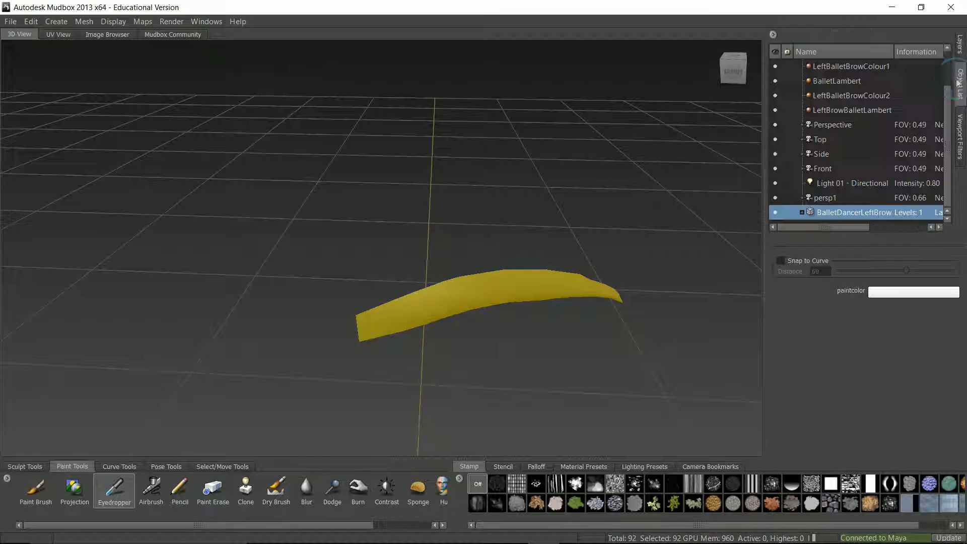
pyautogui.click(845, 127)
pyautogui.keyDown('alt'); pyautogui.moveTo(524, 225); pyautogui.dragTo(485, 212); pyautogui.keyUp('alt')
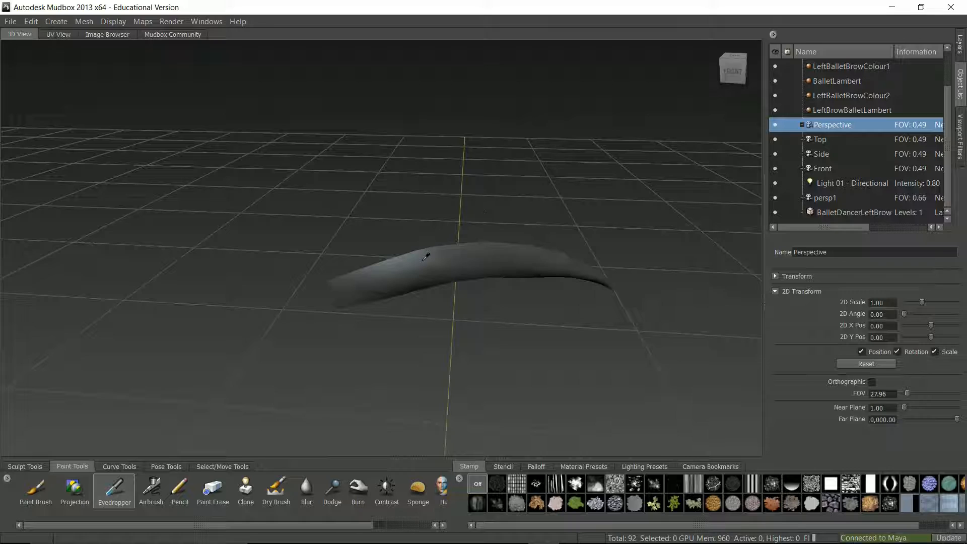
pyautogui.keyDown('alt'); pyautogui.moveTo(425, 257); pyautogui.dragTo(415, 250); pyautogui.keyUp('alt')
pyautogui.keyDown('alt'); pyautogui.moveTo(442, 245); pyautogui.dragTo(497, 253, button='right'); pyautogui.keyUp('alt')
pyautogui.keyDown('alt'); pyautogui.moveTo(497, 253); pyautogui.dragTo(446, 254); pyautogui.keyUp('alt')
pyautogui.keyDown('alt'); pyautogui.moveTo(432, 243); pyautogui.dragTo(551, 255, button='right'); pyautogui.keyUp('alt')
pyautogui.keyDown('alt'); pyautogui.moveTo(403, 237); pyautogui.dragTo(496, 212, button='middle'); pyautogui.keyUp('alt')
pyautogui.keyDown('alt'); pyautogui.moveTo(443, 227); pyautogui.dragTo(475, 233, button='right'); pyautogui.keyUp('alt')
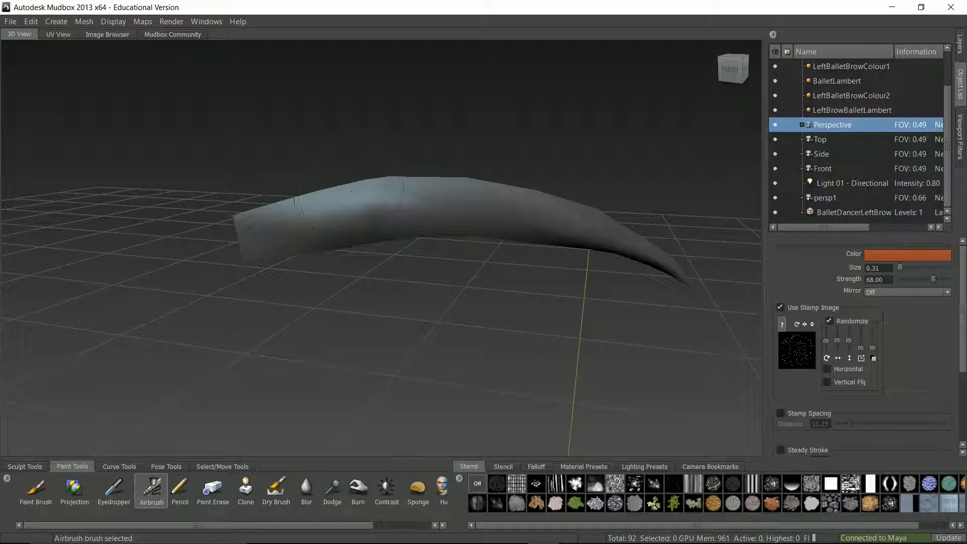
# Reduce the Airbrush size to 0.12 with its stamp image off, and set the Pencil brush size to 0.02
pyautogui.moveTo(348, 200)
pyautogui.mouseDown()
pyautogui.moveTo(313, 201)
pyautogui.moveTo(329, 204)
pyautogui.mouseUp()
pyautogui.click(781, 308)
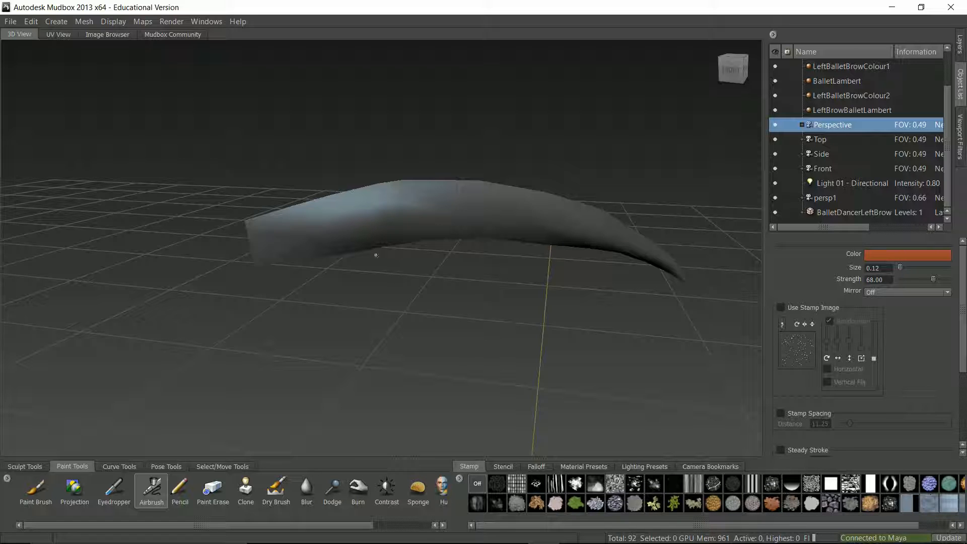
pyautogui.click(180, 489)
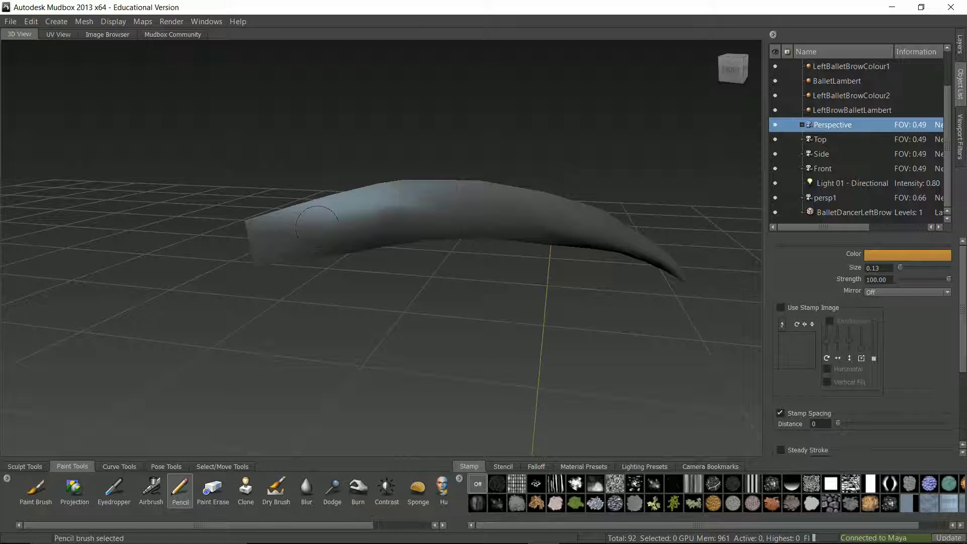
pyautogui.moveTo(345, 215); pyautogui.dragTo(325, 215)
pyautogui.keyDown('alt'); pyautogui.moveTo(363, 204); pyautogui.dragTo(392, 241, button='middle'); pyautogui.keyUp('alt')
pyautogui.keyDown('alt'); pyautogui.moveTo(402, 218); pyautogui.dragTo(422, 216, button='right'); pyautogui.keyUp('alt')
pyautogui.keyDown('alt'); pyautogui.moveTo(424, 210); pyautogui.dragTo(460, 243); pyautogui.keyUp('alt')
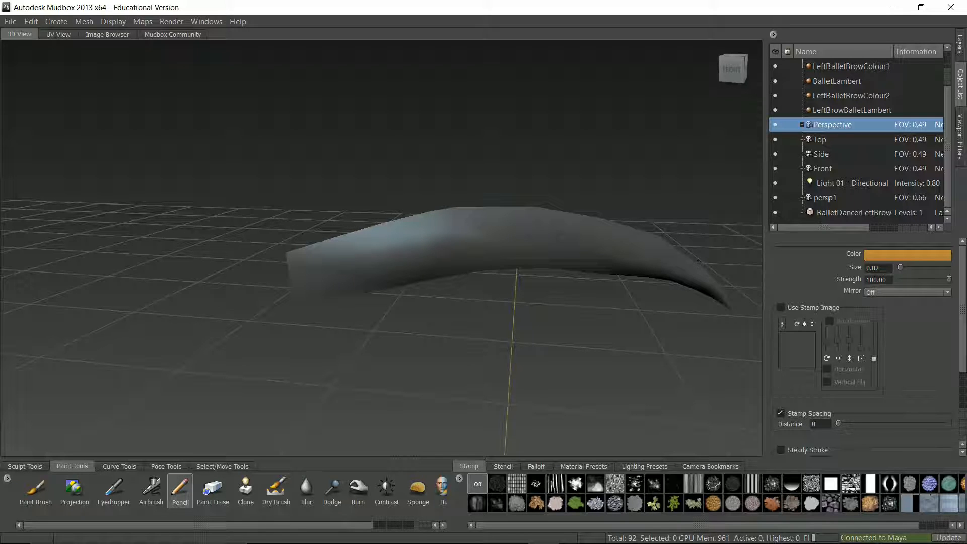
# Undo a trial pencil stroke on the brow and give the Pencil the vertical-streak stamp image
pyautogui.moveTo(391, 253); pyautogui.dragTo(415, 236)
pyautogui.hotkey('ctrl', 'z')
pyautogui.click(696, 484)
pyautogui.keyDown('alt'); pyautogui.moveTo(499, 232); pyautogui.dragTo(532, 230); pyautogui.keyUp('alt')
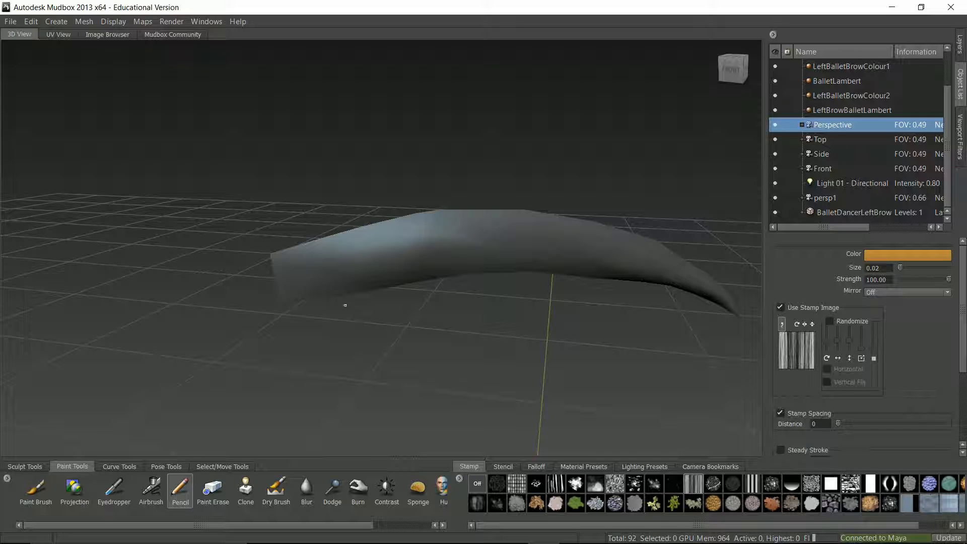
# Paint short orange hair-like pencil strokes over the inner half of the brow
pyautogui.moveTo(379, 266); pyautogui.dragTo(428, 234)
pyautogui.moveTo(414, 256); pyautogui.dragTo(439, 236)
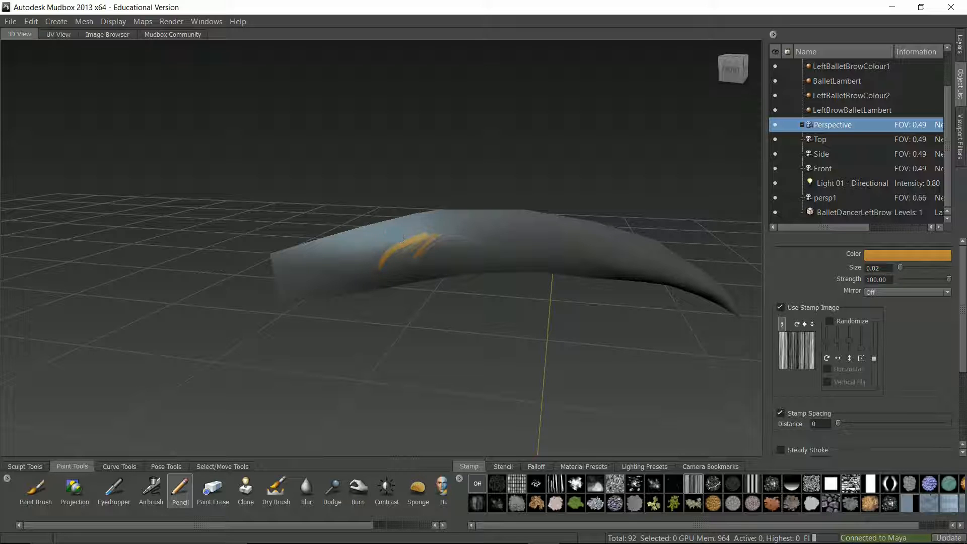
pyautogui.moveTo(377, 247)
pyautogui.mouseDown()
pyautogui.moveTo(407, 228)
pyautogui.moveTo(466, 242)
pyautogui.moveTo(456, 215)
pyautogui.mouseUp()
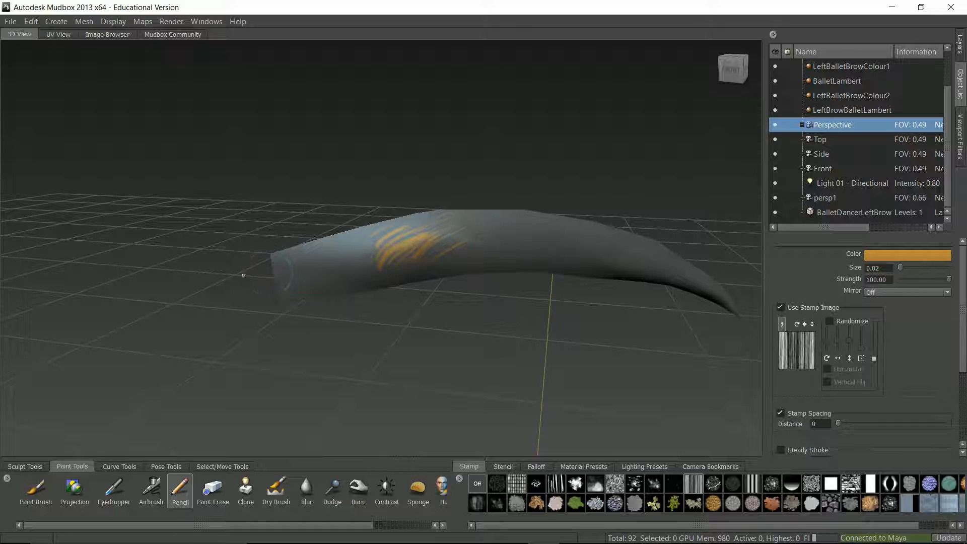
pyautogui.moveTo(281, 276); pyautogui.dragTo(296, 288)
pyautogui.moveTo(337, 266)
pyautogui.mouseDown()
pyautogui.moveTo(334, 284)
pyautogui.moveTo(360, 277)
pyautogui.mouseUp()
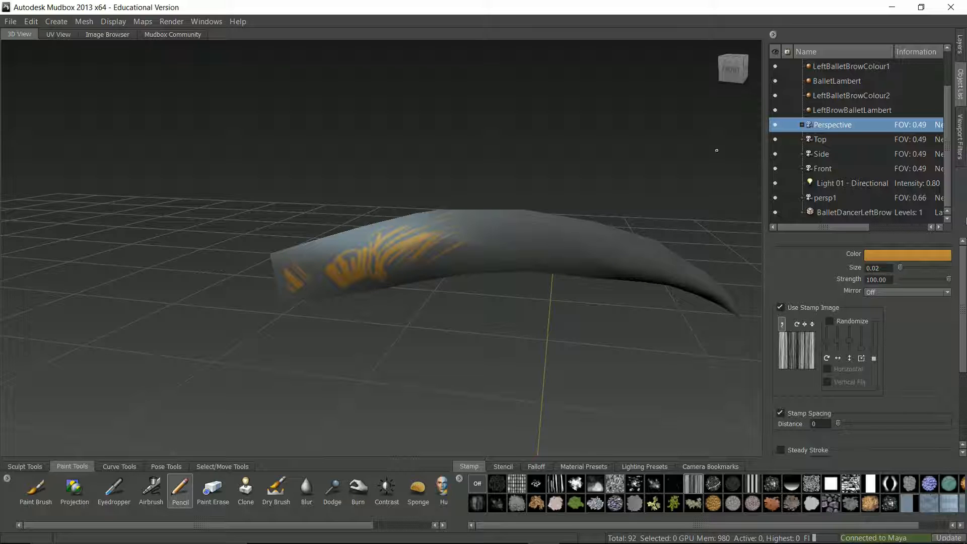
# Delete the painted BalletDancerLeftBrow from the Mudbox scene and switch to Maya
pyautogui.click(858, 214)
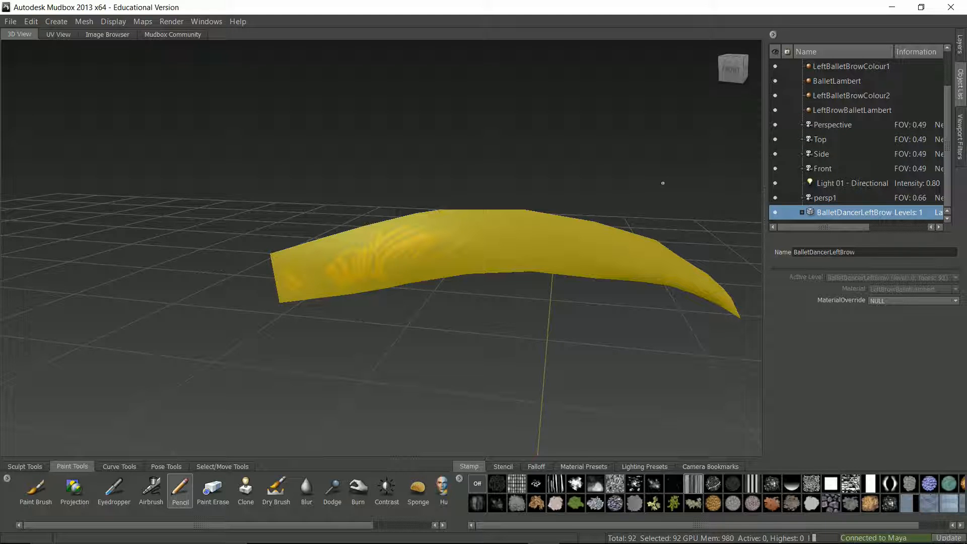
pyautogui.press('Delete')
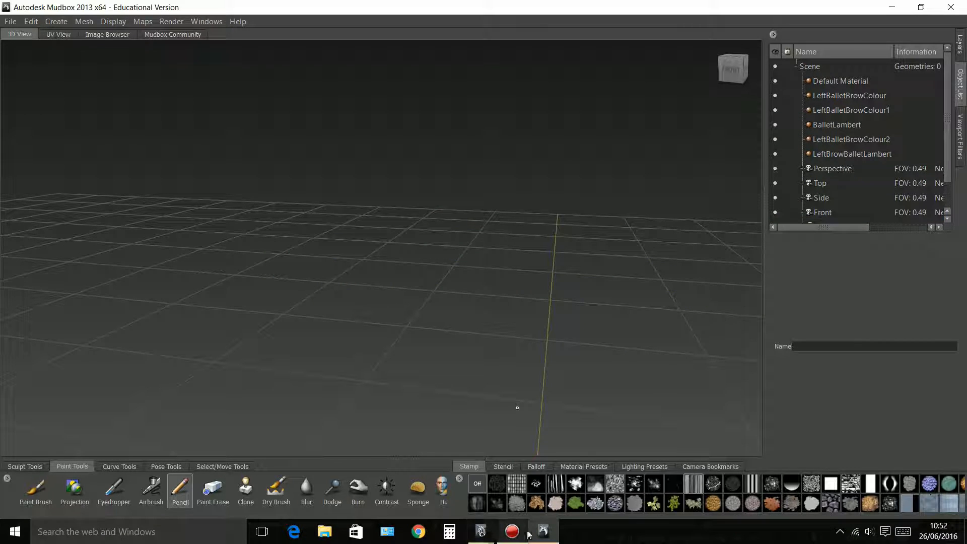
pyautogui.moveTo(482, 532)
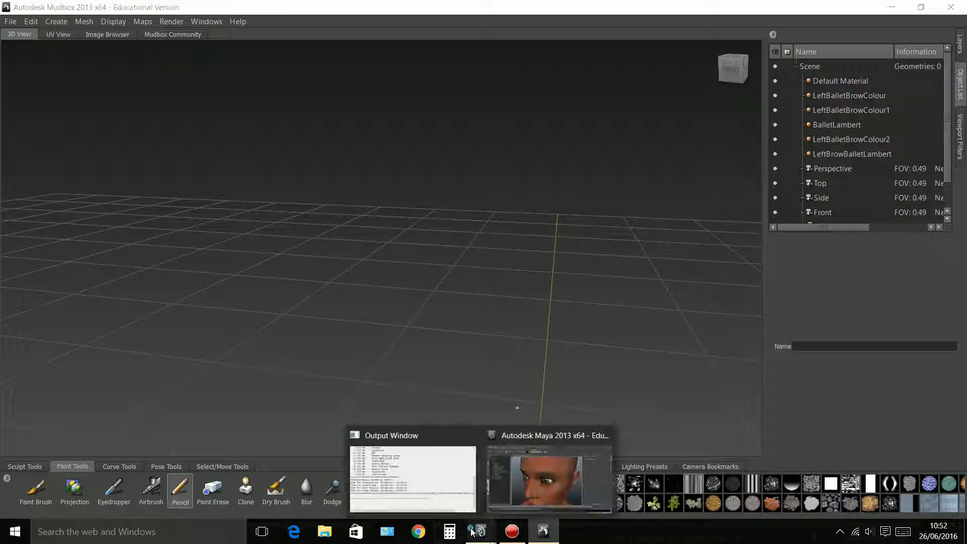
pyautogui.click(520, 438)
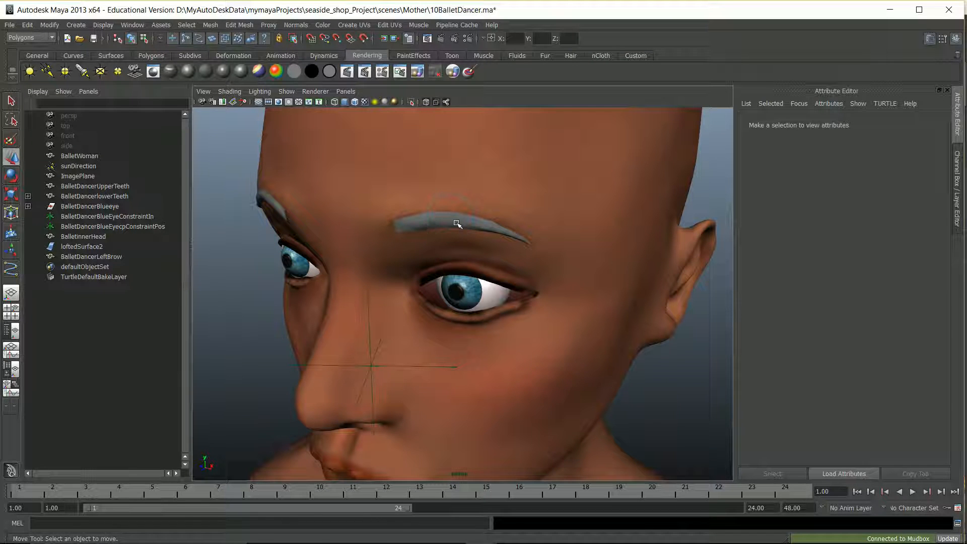
# Apply Automatic Mapping to BalletDancerLeftBrow to create its UVs
pyautogui.click(440, 218)
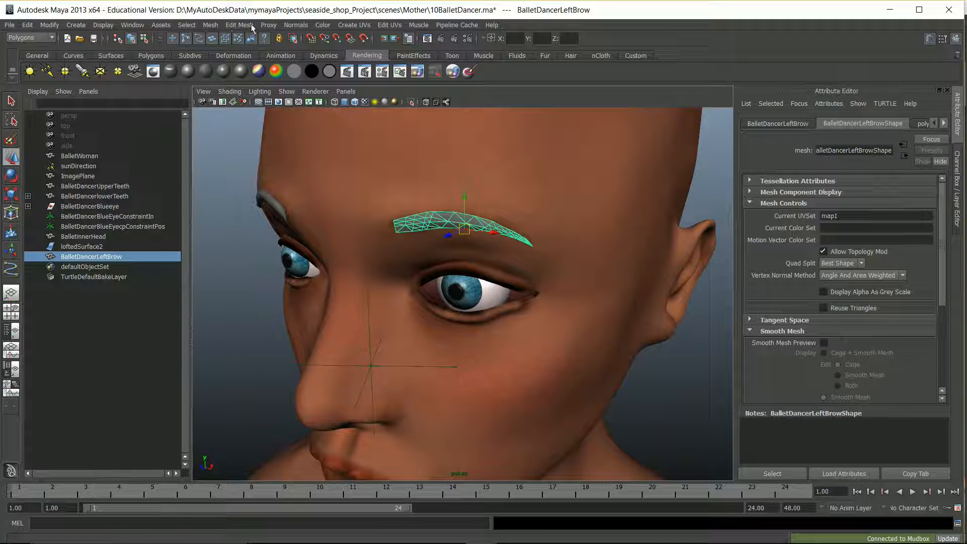
pyautogui.click(353, 26)
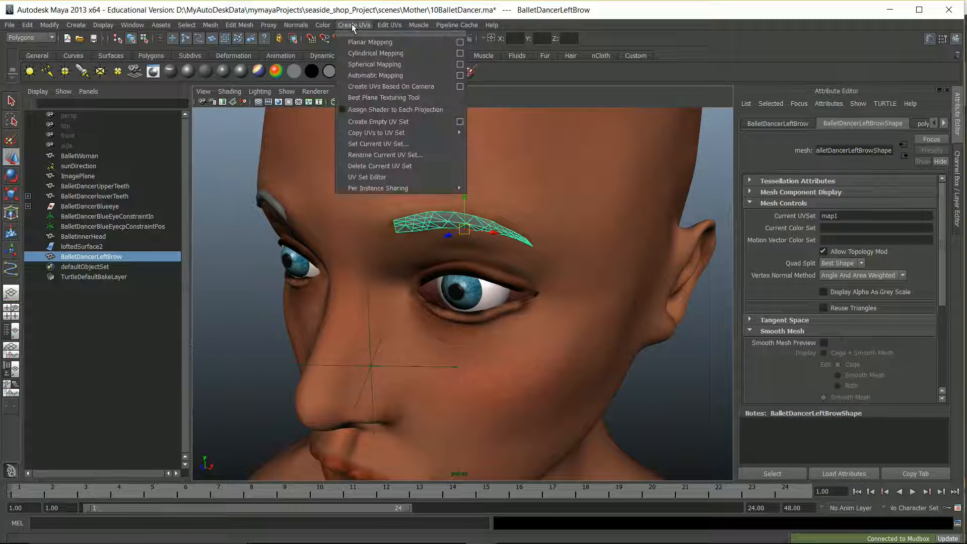
pyautogui.click(375, 76)
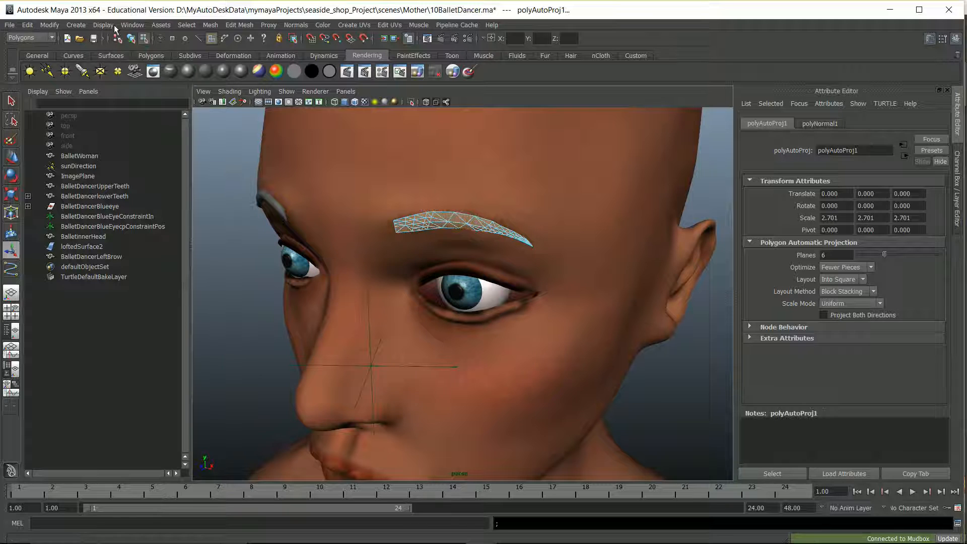
# Check the brow's UV layout in the UV Texture Editor, close the editor and save the scene
pyautogui.click(130, 25)
pyautogui.click(181, 179)
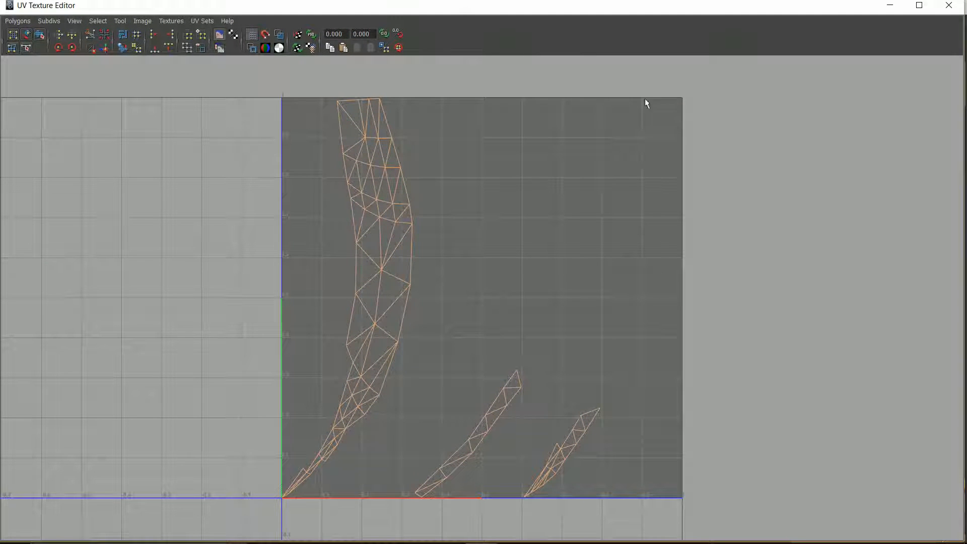
pyautogui.click(950, 6)
pyautogui.click(10, 24)
pyautogui.click(34, 66)
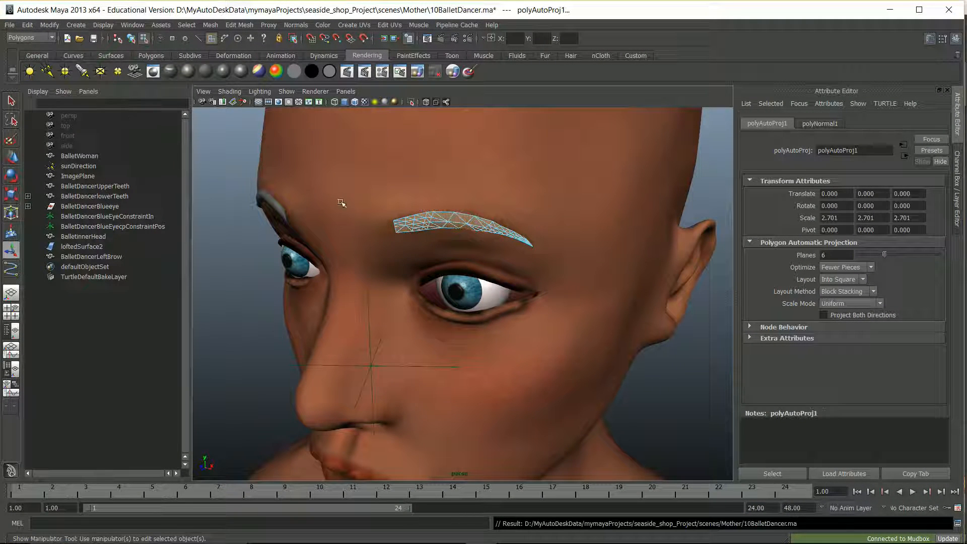
# Return to object mode, reselect BalletDancerLeftBrow and center its pivot
pyautogui.moveTo(428, 222); pyautogui.dragTo(464, 213, button='right')
pyautogui.press('F8')
pyautogui.click(442, 221)
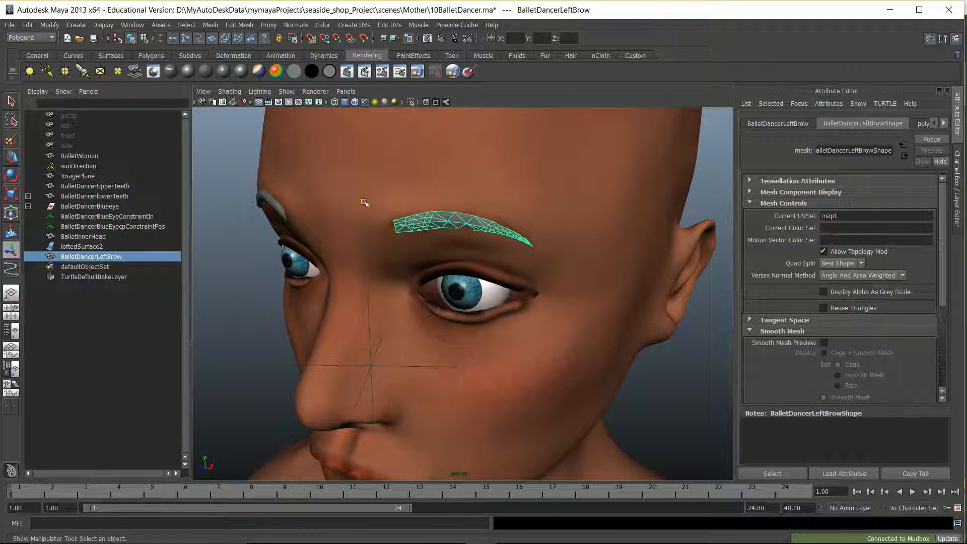
pyautogui.click(76, 25)
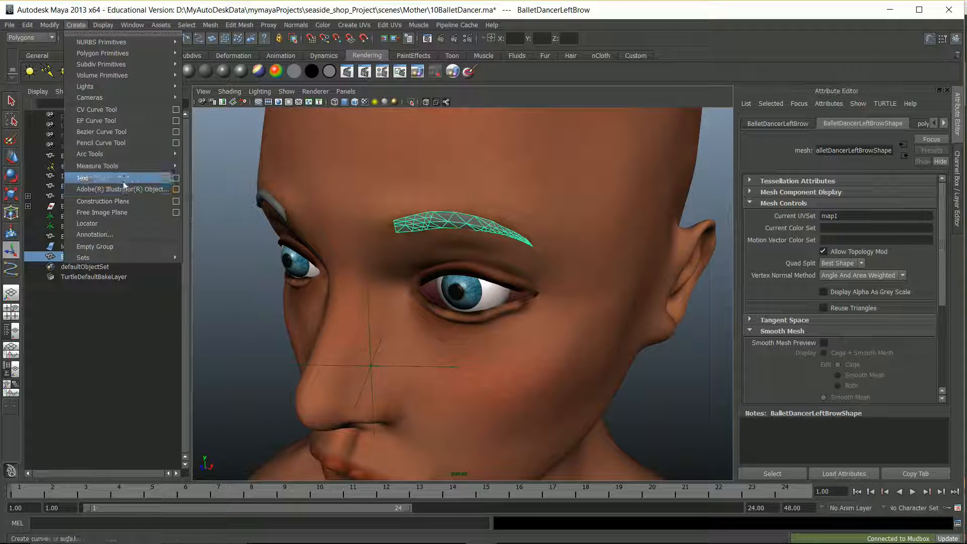
pyautogui.moveTo(49, 24)
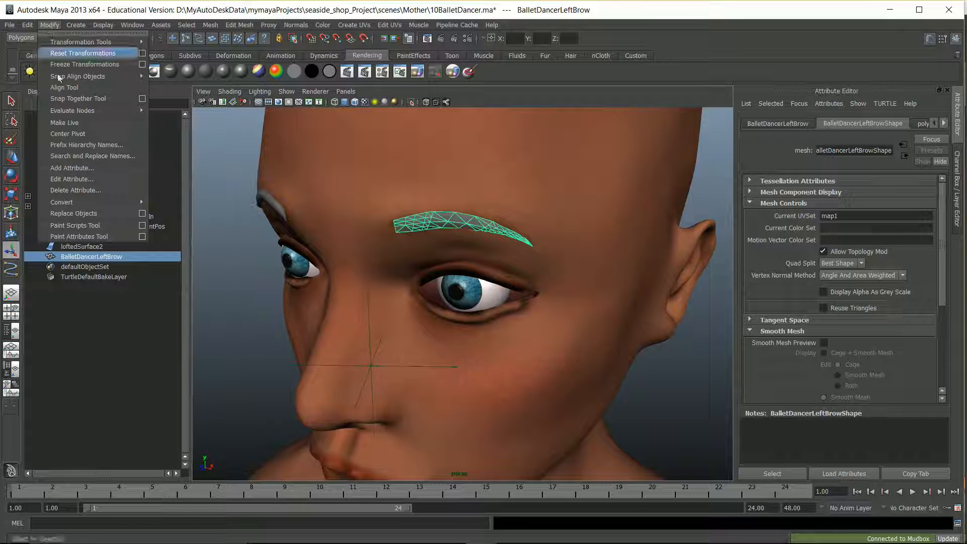
pyautogui.click(75, 134)
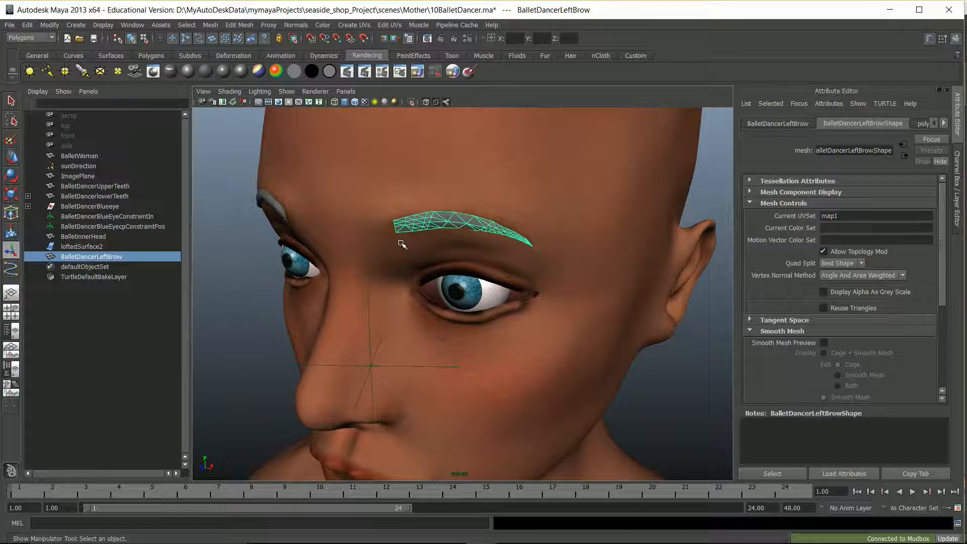
# Switch to Mudbox, close its emptied session and return to the Maya scene
pyautogui.click(9, 25)
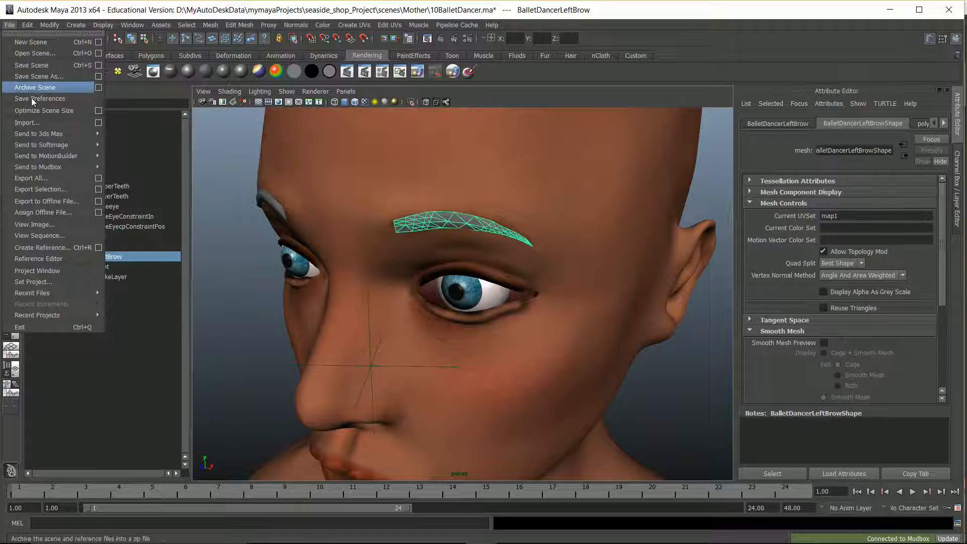
pyautogui.moveTo(73, 165)
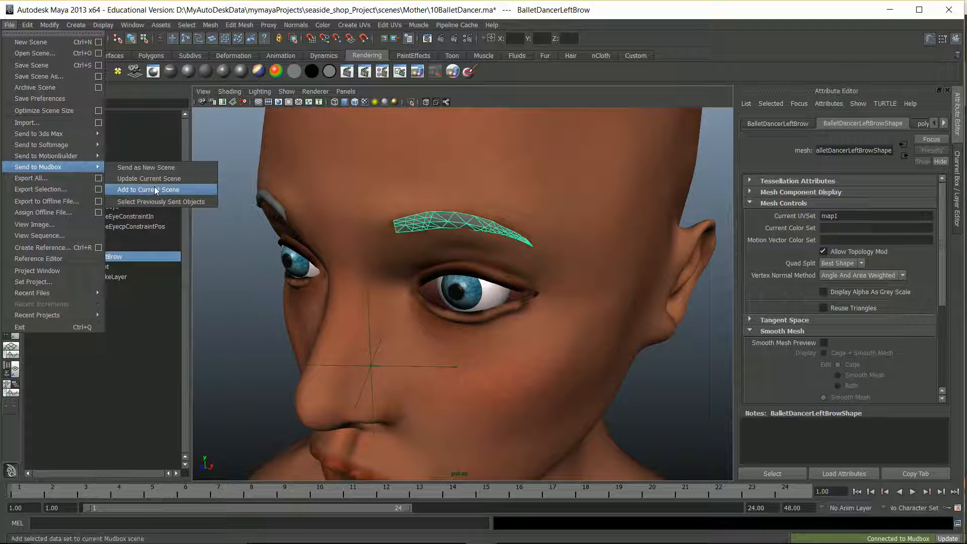
pyautogui.moveTo(433, 542)
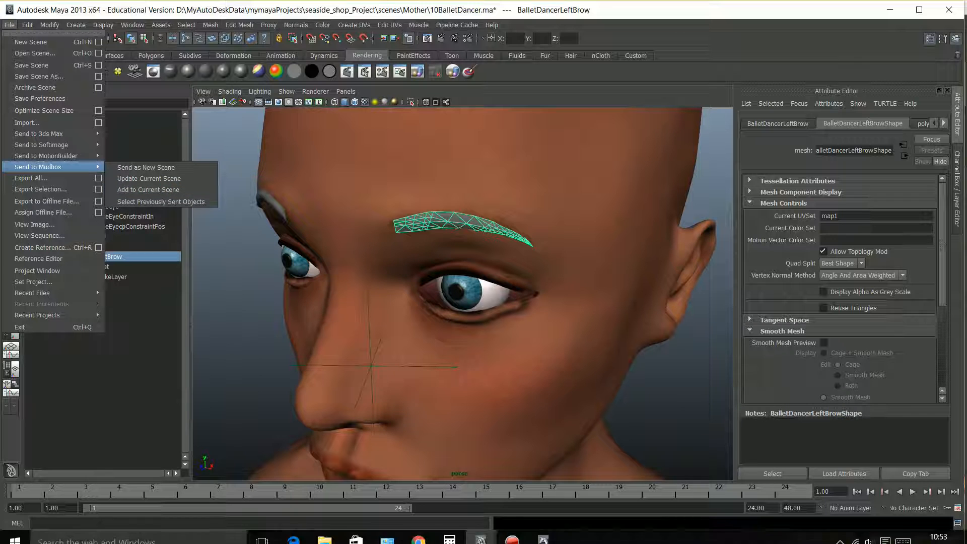
pyautogui.click(543, 531)
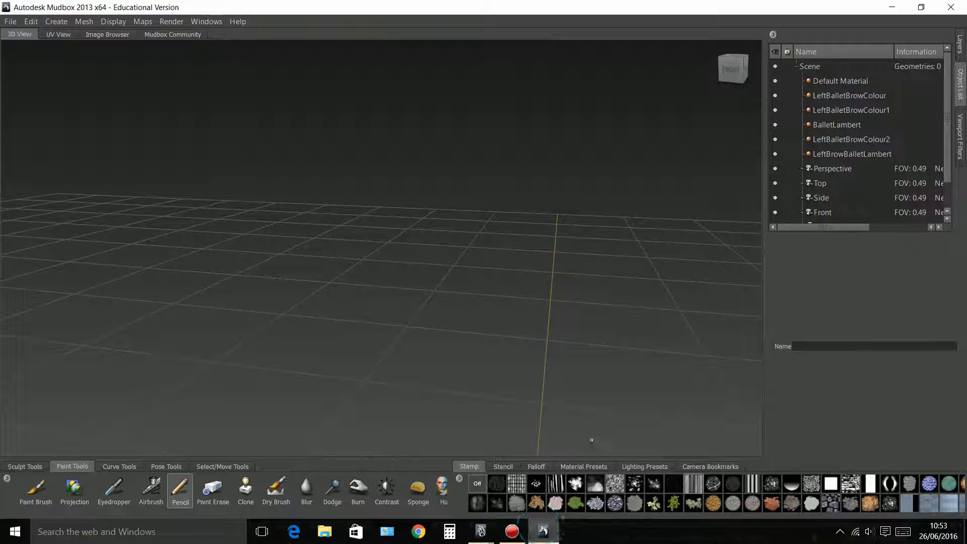
pyautogui.click(951, 7)
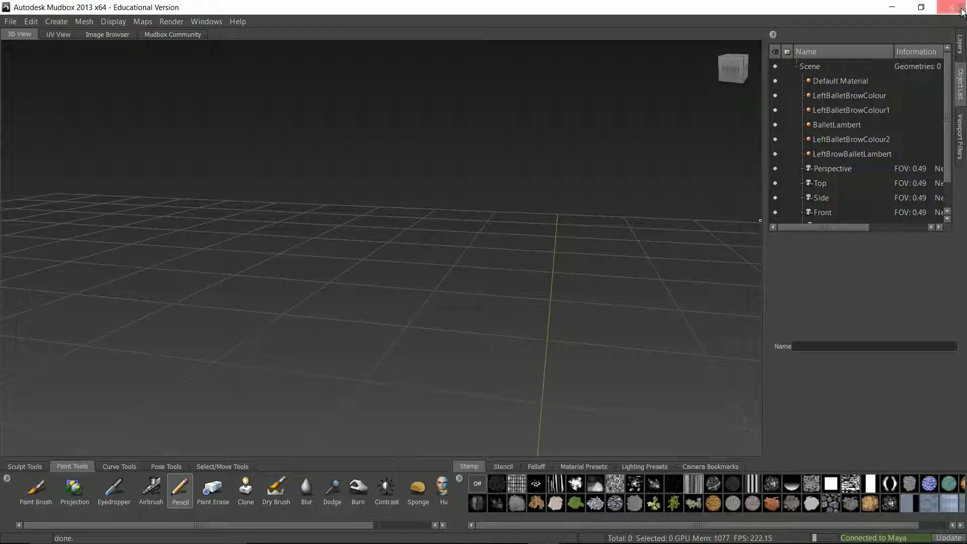
pyautogui.click(478, 291)
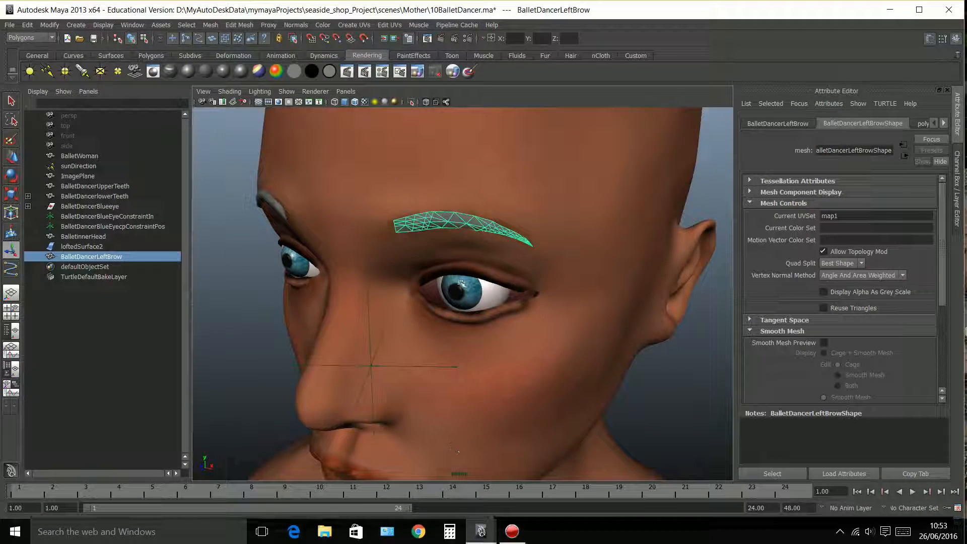
# Send the selected BalletDancerLeftBrow mesh to Mudbox as a new scene
pyautogui.click(7, 25)
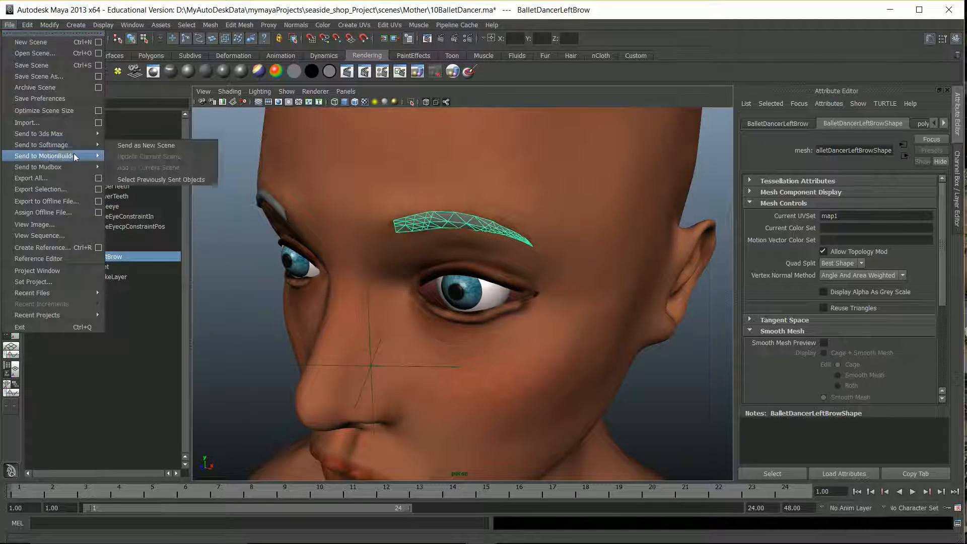
pyautogui.moveTo(74, 164)
pyautogui.click(151, 169)
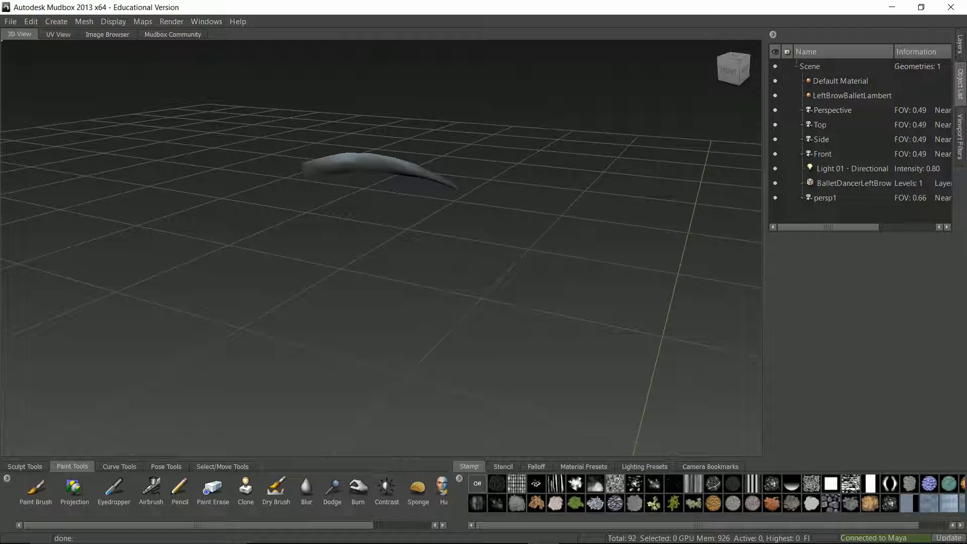
# Check the imported BalletDancerLeftBrow in Mudbox, select the Perspective camera and examine the brow's shape from it
pyautogui.click(839, 184)
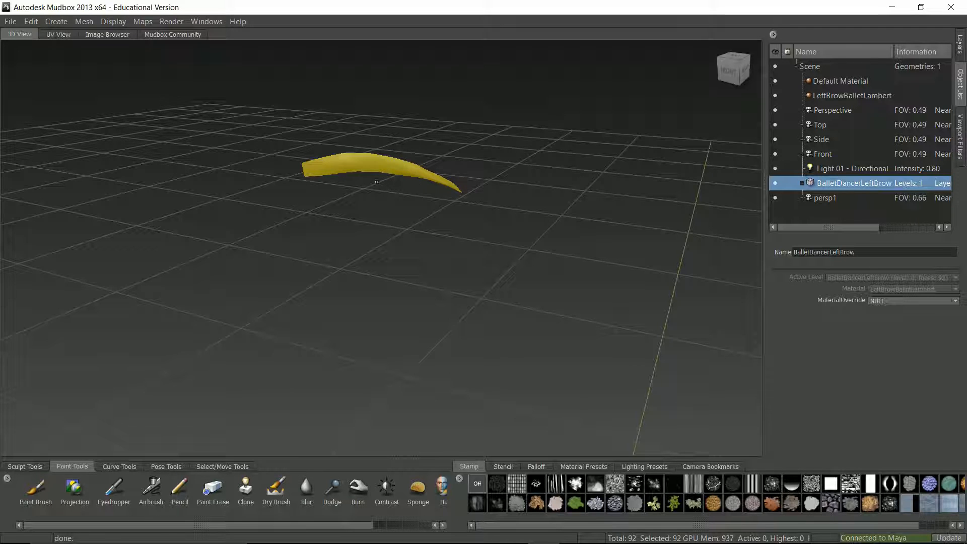
pyautogui.click(834, 111)
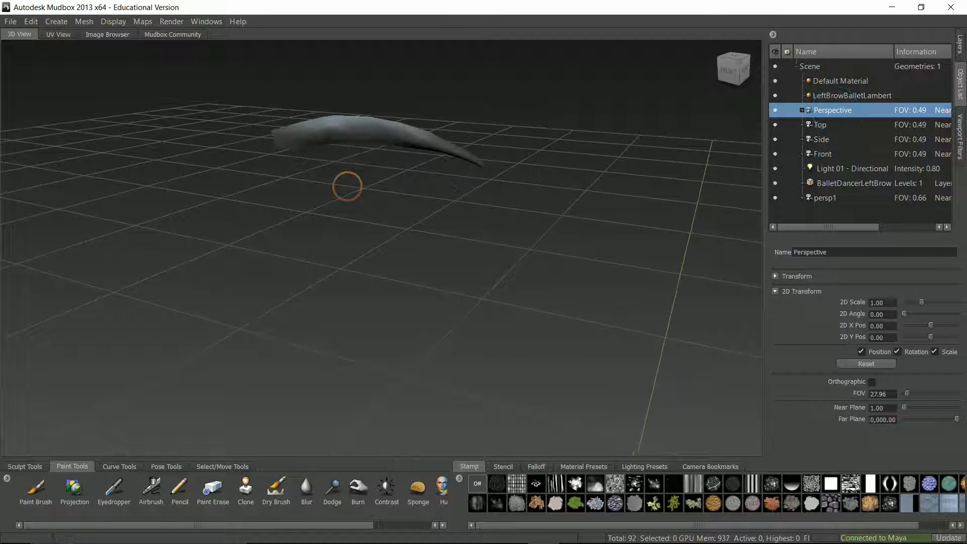
pyautogui.keyDown('alt'); pyautogui.moveTo(364, 68); pyautogui.dragTo(424, 232, button='middle'); pyautogui.keyUp('alt')
pyautogui.keyDown('alt'); pyautogui.moveTo(432, 220); pyautogui.dragTo(421, 203); pyautogui.keyUp('alt')
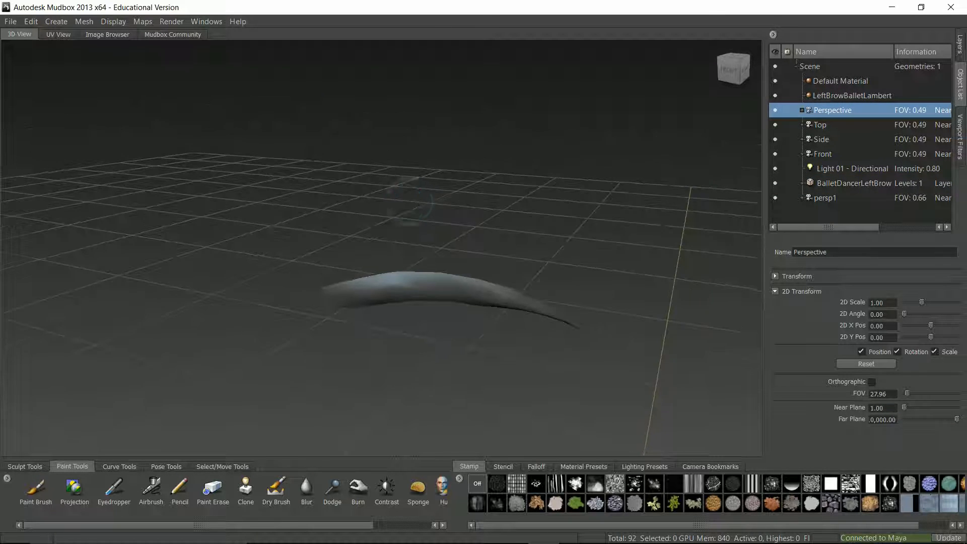
# Start saving the Mudbox scene under a chosen location and browse the folders inside seaside_shop_Project's data folder
pyautogui.click(11, 21)
pyautogui.click(41, 73)
pyautogui.click(131, 44)
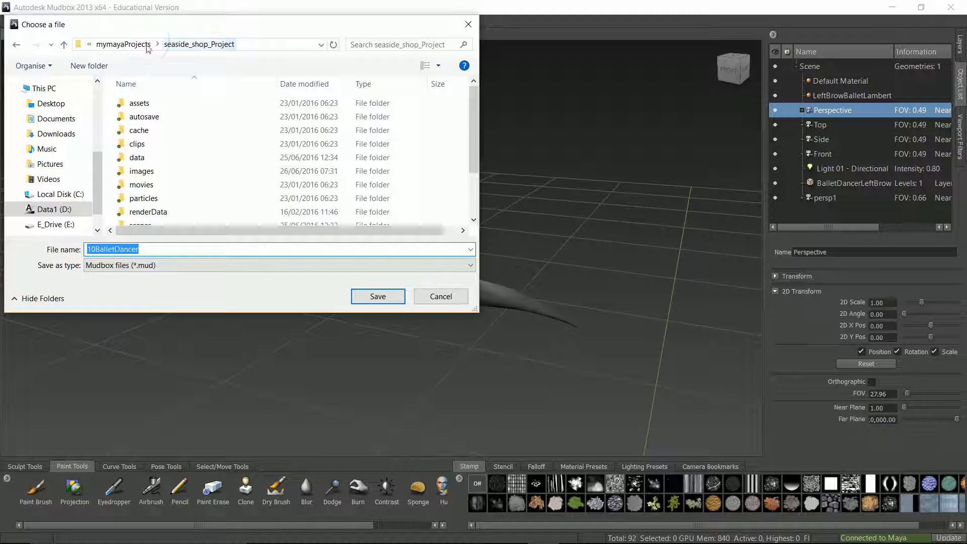
pyautogui.click(148, 159)
pyautogui.doubleClick(150, 158)
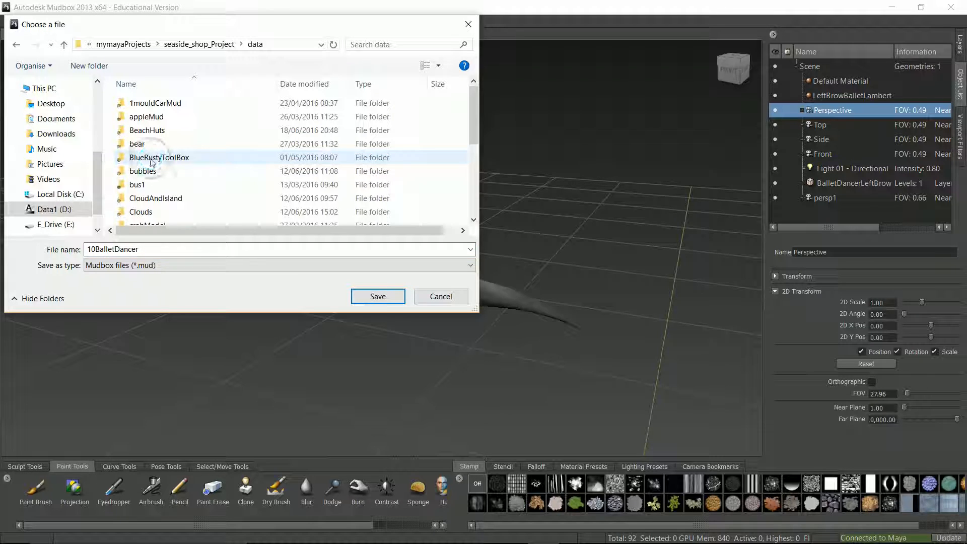
pyautogui.scroll(-5, 192, 163)
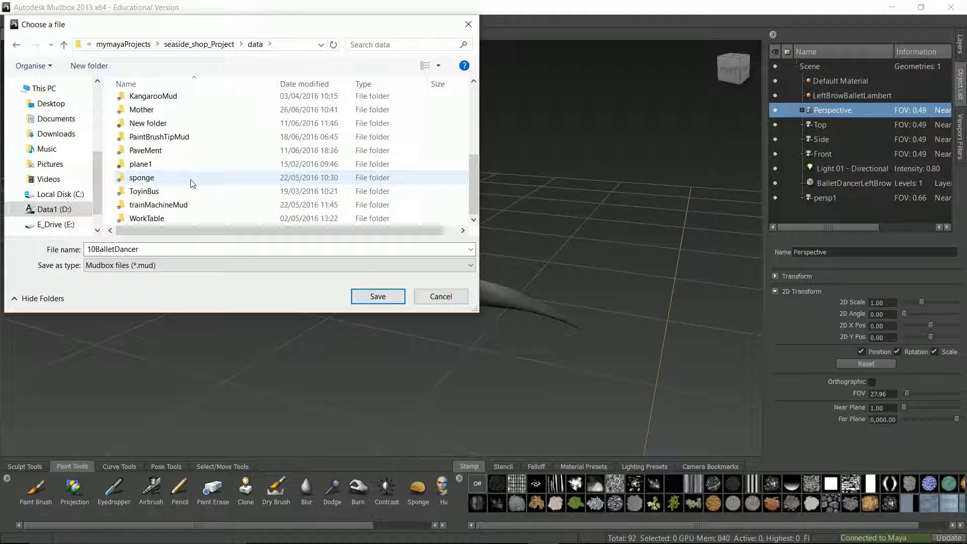
pyautogui.scroll(4, 188, 202)
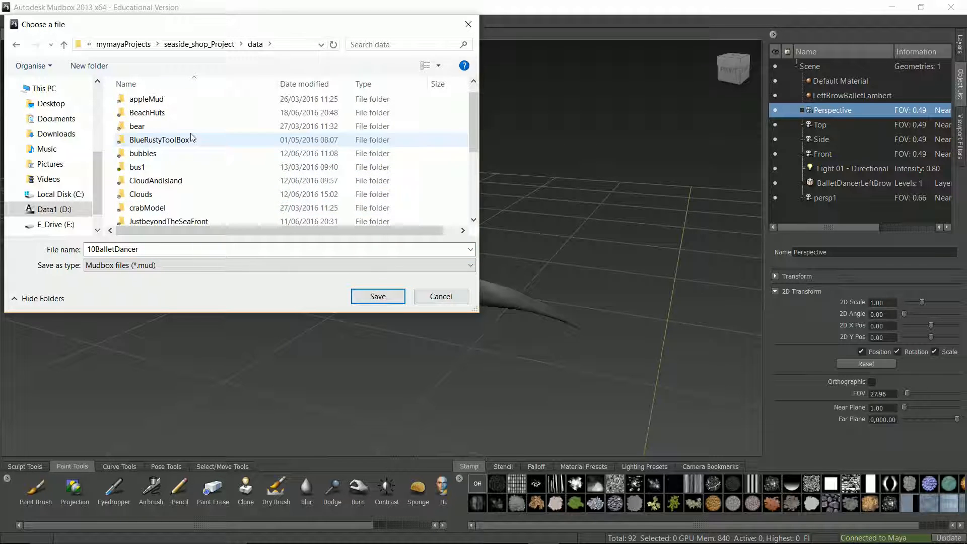
pyautogui.scroll(-1, 193, 151)
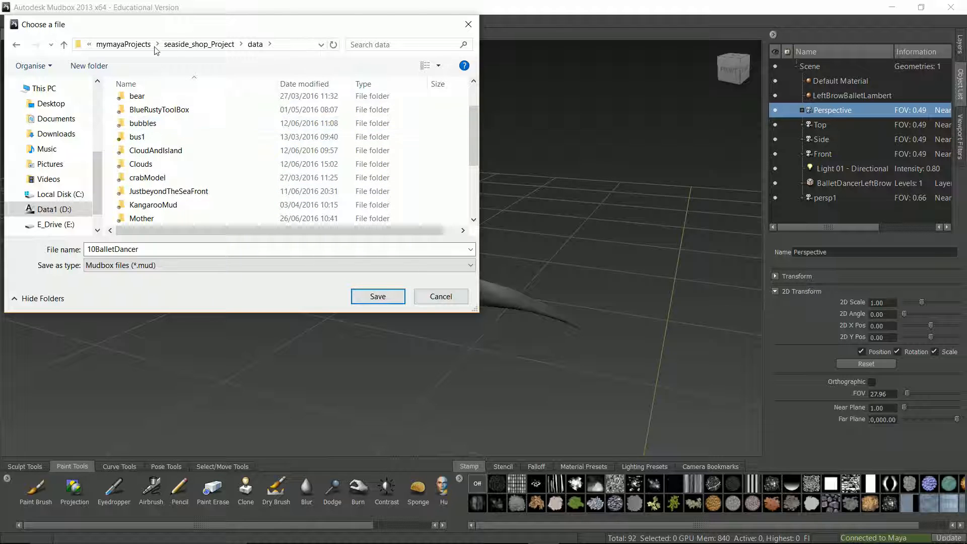
pyautogui.scroll(-3, 187, 143)
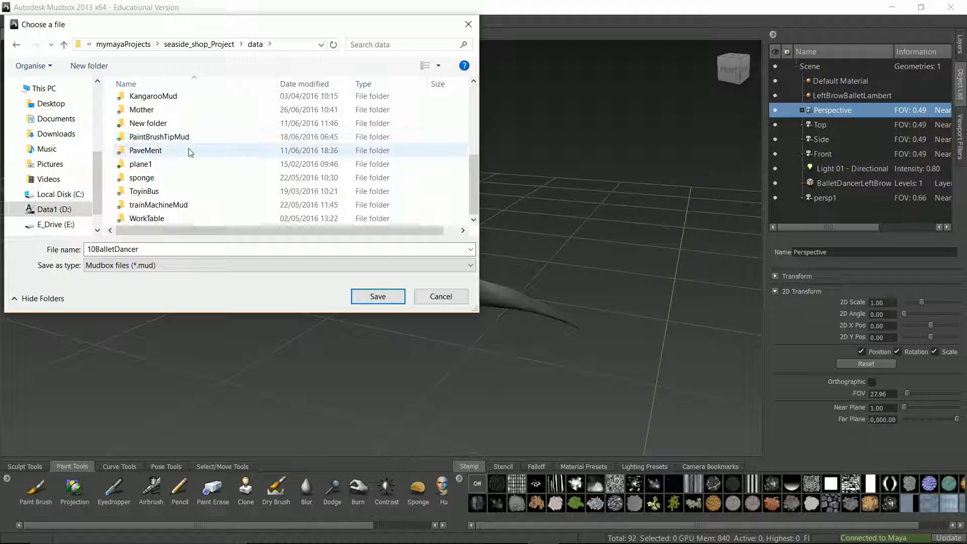
pyautogui.scroll(1, 360, 154)
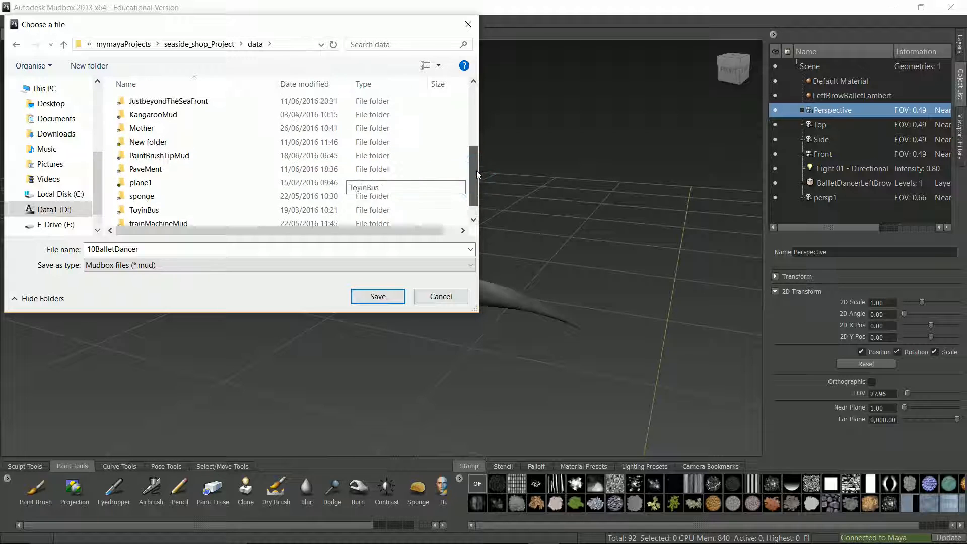